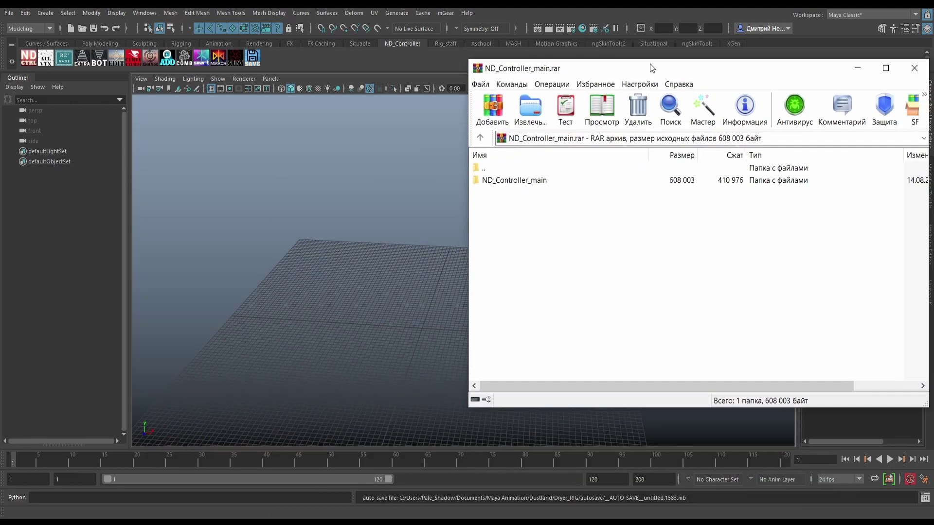
Open the ND_Controller_main folder in ND_Controller_main.rar to list its four files.
{"action": "left_click", "coordinate": [515, 193]}
{"action": "double_click", "coordinate": [514, 193]}
{"action": "left_click", "coordinate": [514, 193]}
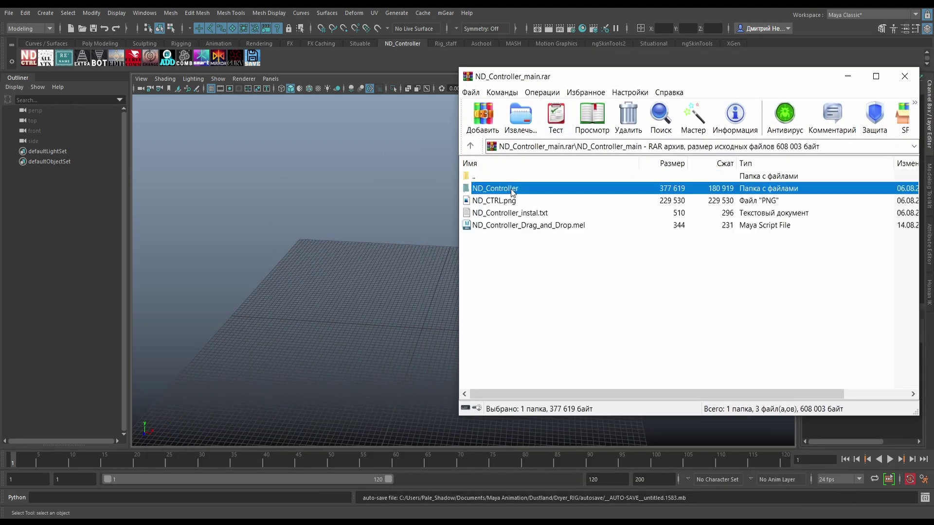
{"action": "left_click", "coordinate": [262, 3]}
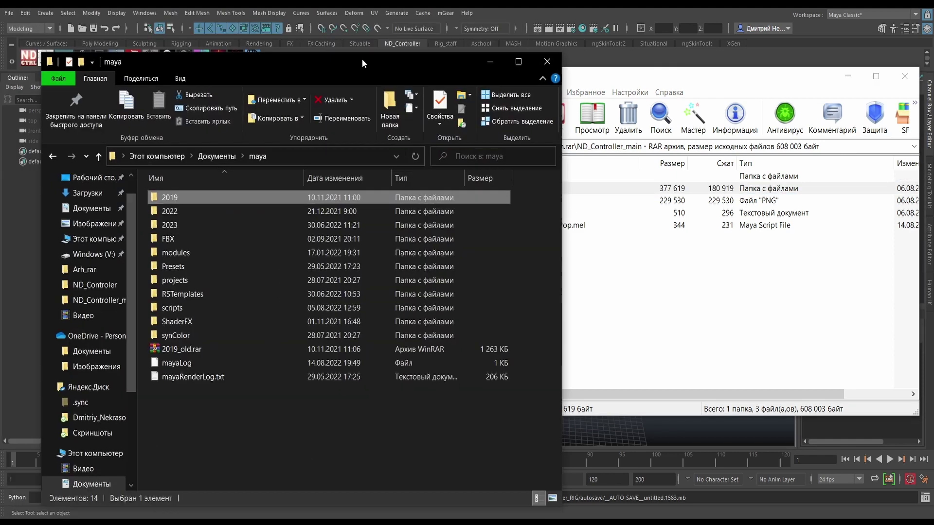
Open Documents > maya > 2019 with the WinRAR window placed beside it.
{"action": "left_click_drag", "start_coordinate": [362, 59], "coordinate": [320, 31]}
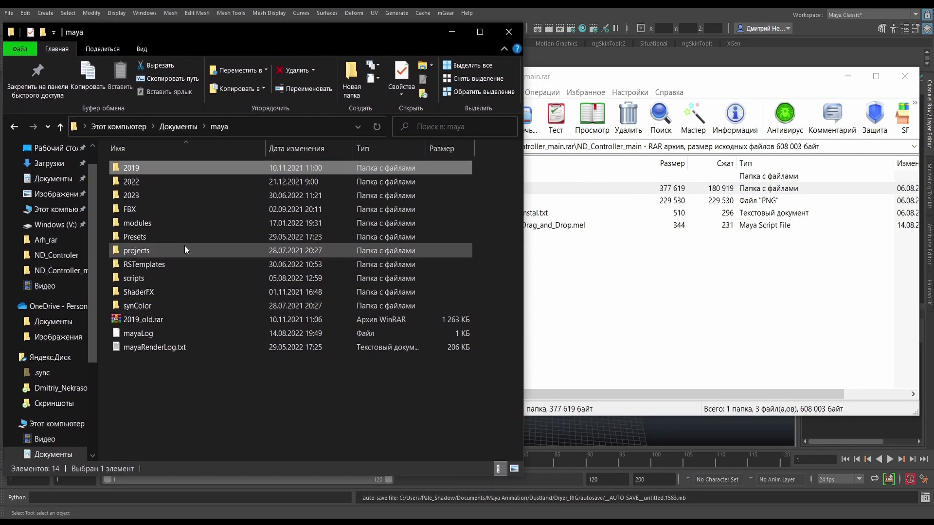
{"action": "double_click", "coordinate": [145, 167]}
{"action": "left_click", "coordinate": [522, 77]}
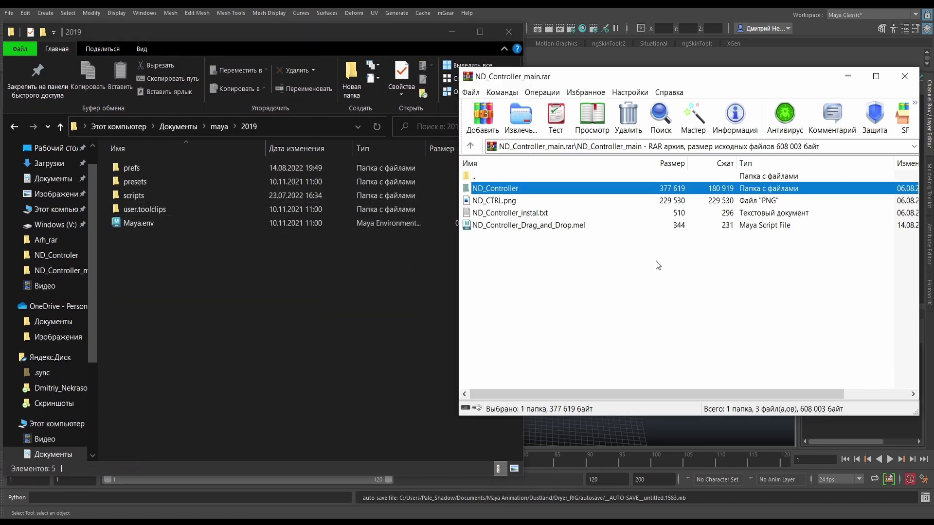
{"action": "left_click_drag", "start_coordinate": [522, 77], "coordinate": [577, 74]}
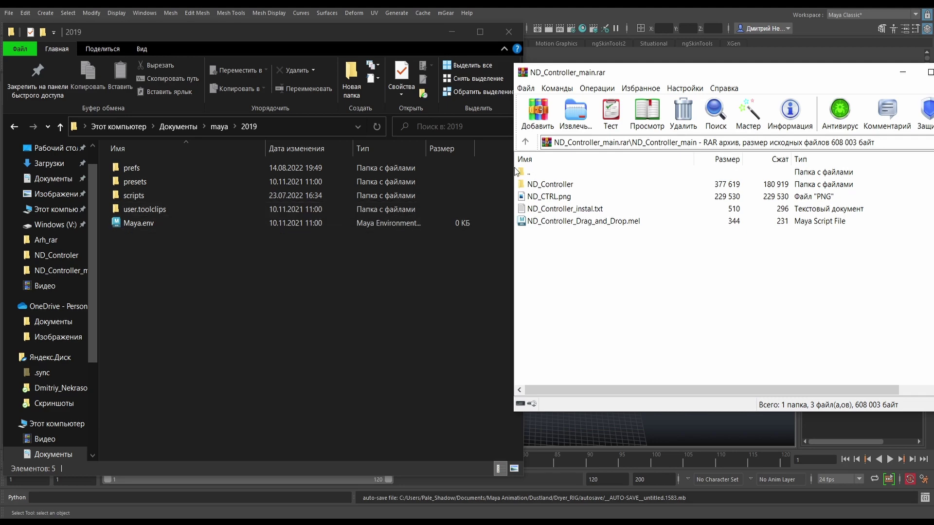
Copy ND_CTRL.png into the 2019 prefs folder, check prefs > icons, and minimize Explorer.
{"action": "left_click_drag", "start_coordinate": [559, 198], "coordinate": [142, 165]}
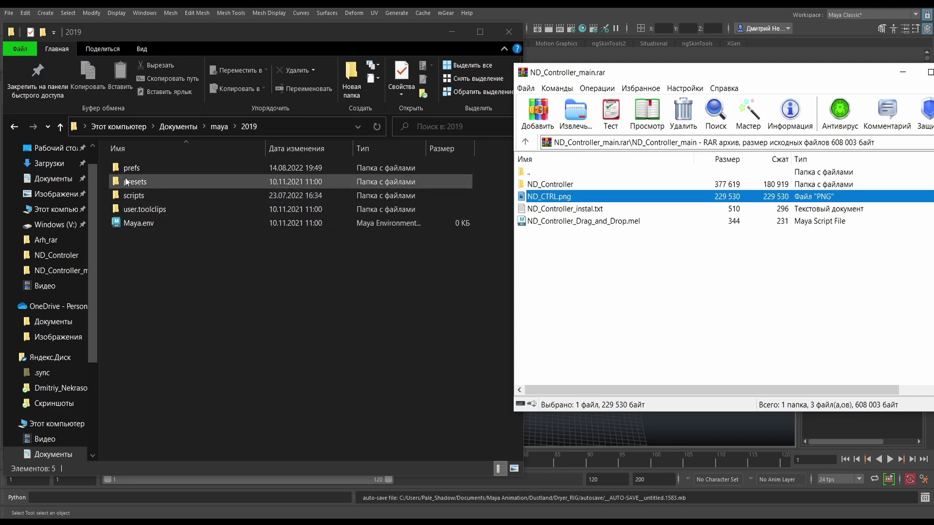
{"action": "double_click", "coordinate": [142, 168]}
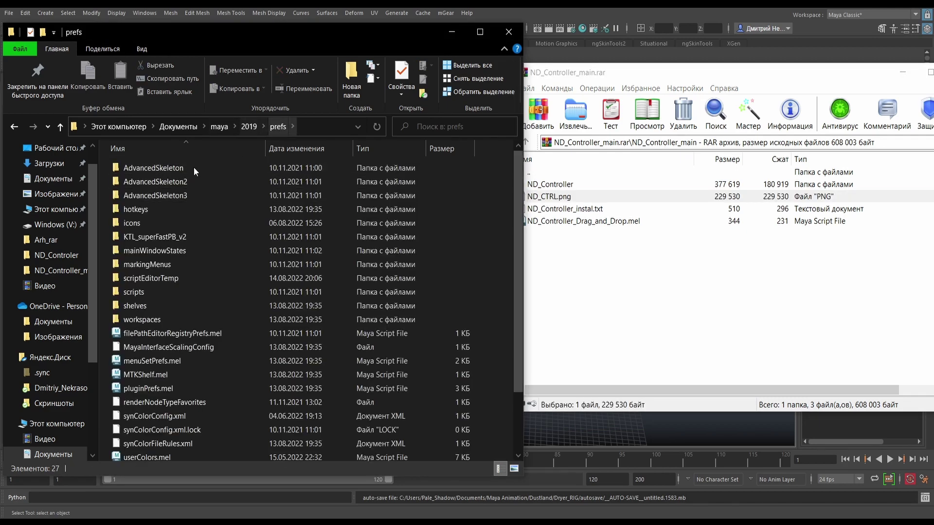
{"action": "double_click", "coordinate": [153, 222]}
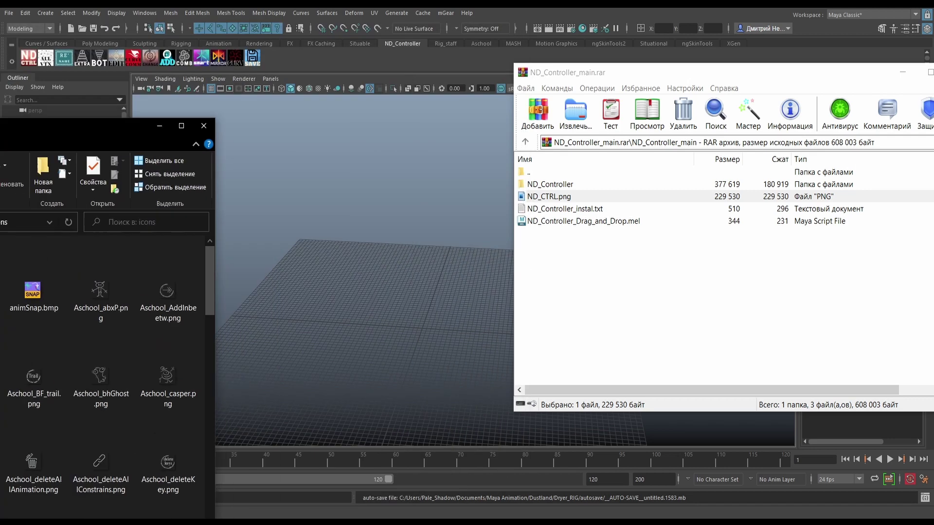
{"action": "left_click", "coordinate": [452, 31]}
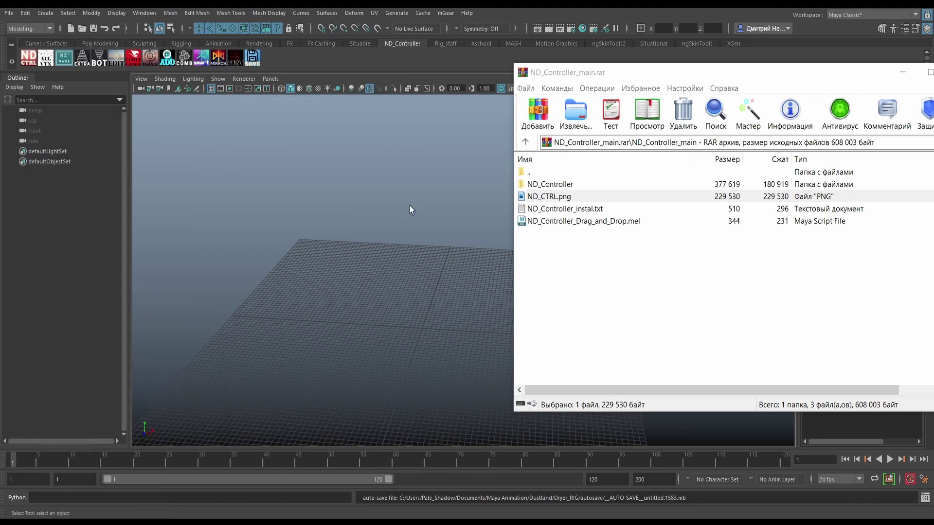
Drop ND_Controller_Drag_and_Drop.mel into the Maya viewport, then close WinRAR.
{"action": "left_click", "coordinate": [578, 220]}
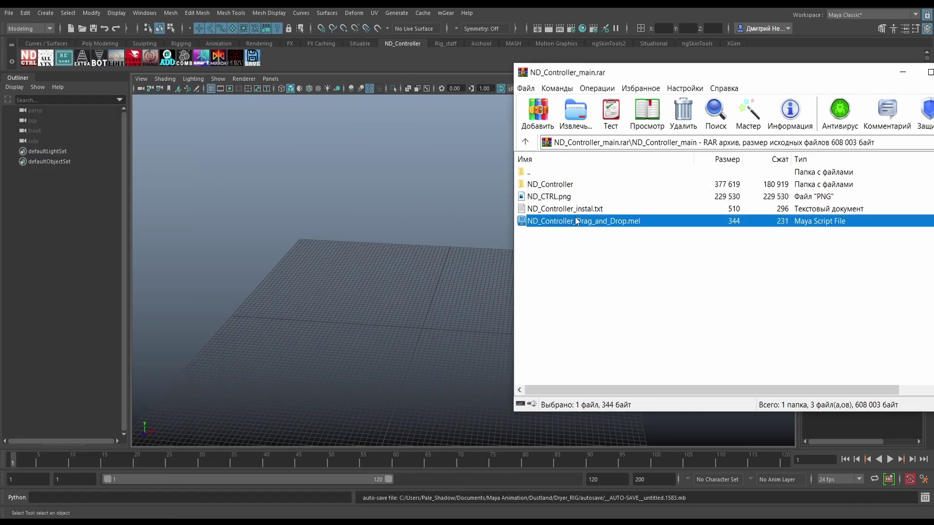
{"action": "mouse_move", "coordinate": [576, 219]}
{"action": "left_mouse_down"}
{"action": "mouse_move", "coordinate": [523, 236]}
{"action": "mouse_move", "coordinate": [598, 234]}
{"action": "left_mouse_up"}
{"action": "left_click_drag", "start_coordinate": [748, 75], "coordinate": [609, 91]}
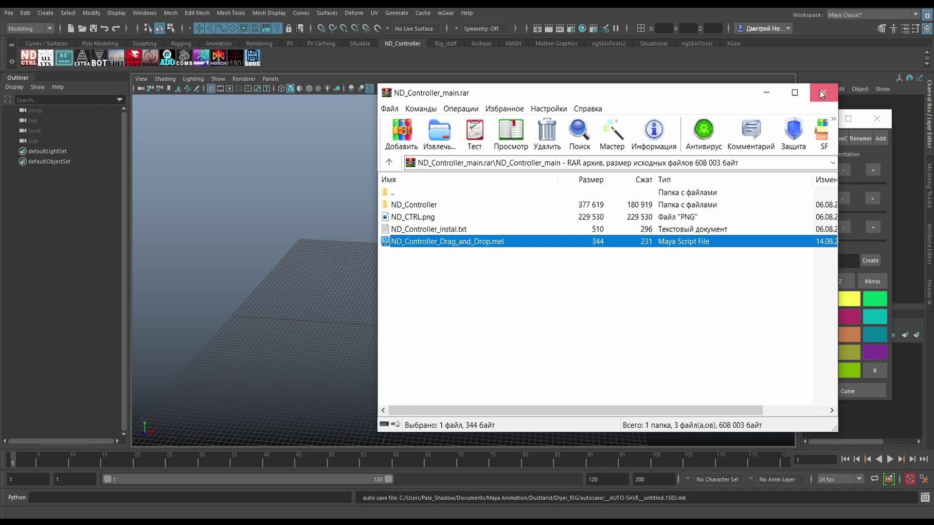
{"action": "left_click", "coordinate": [821, 89]}
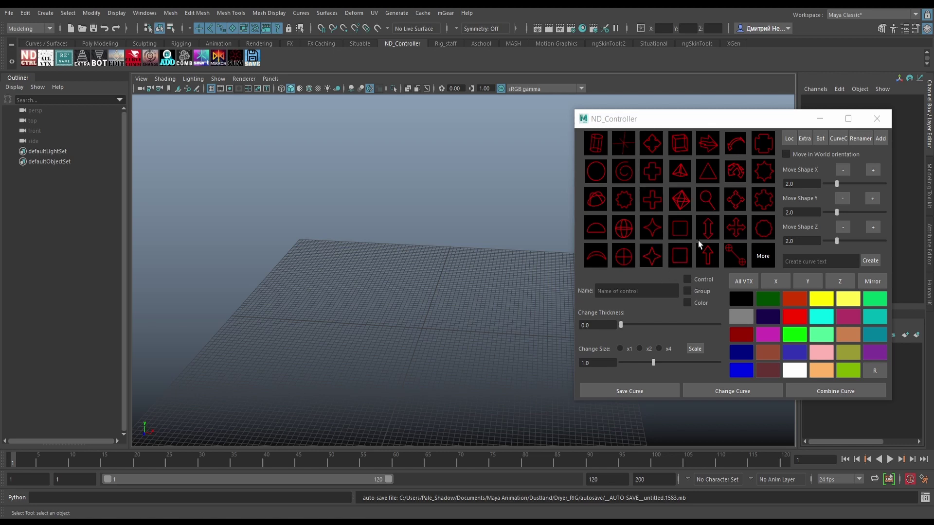
{"action": "left_click", "coordinate": [763, 256]}
{"action": "left_click_drag", "start_coordinate": [385, 178], "coordinate": [510, 143]}
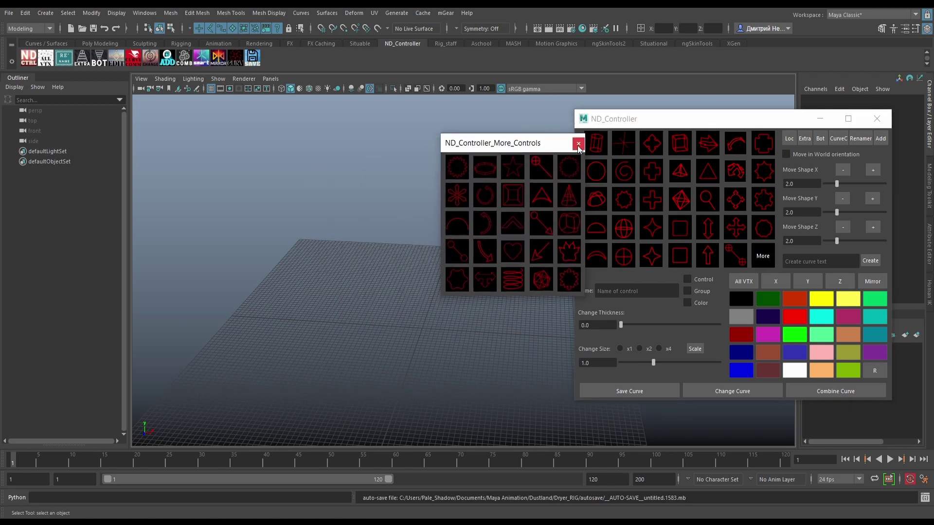
{"action": "left_click", "coordinate": [578, 145]}
{"action": "left_click_drag", "start_coordinate": [715, 124], "coordinate": [683, 124]}
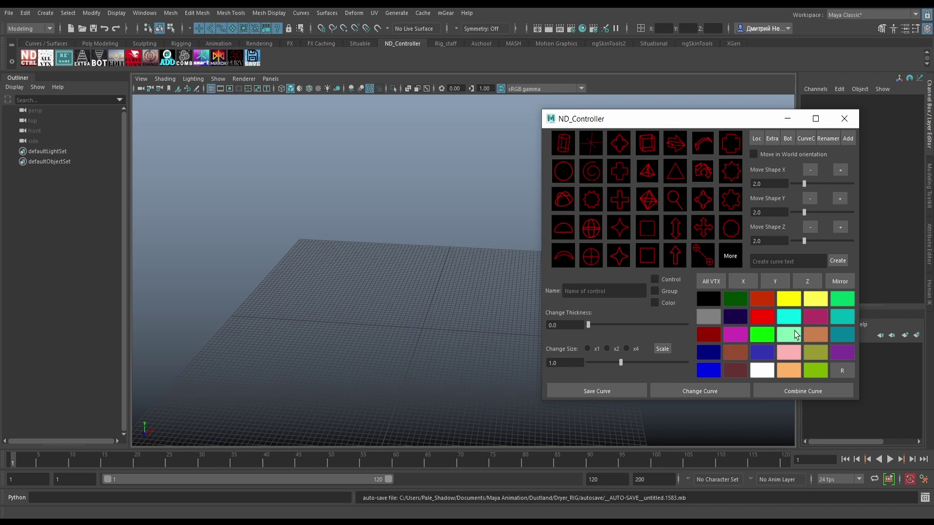
{"action": "left_click_drag", "start_coordinate": [633, 119], "coordinate": [650, 122]}
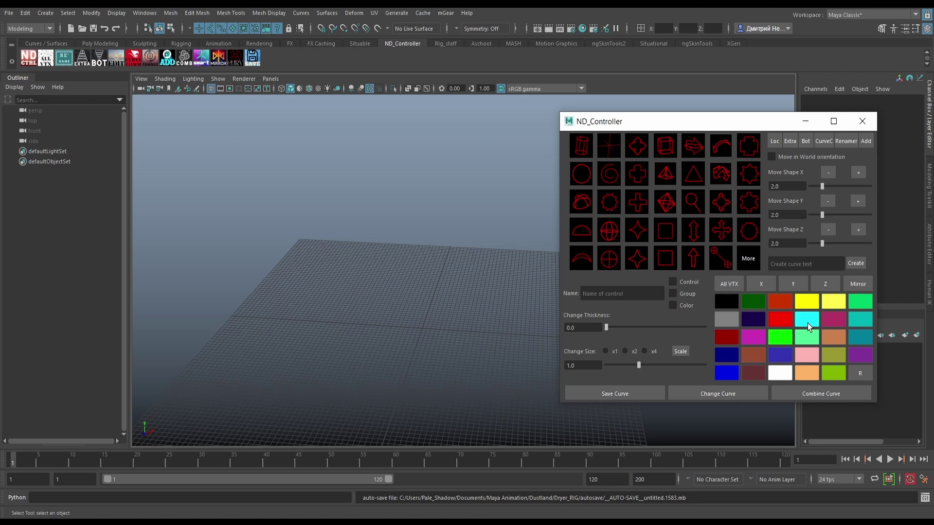
{"action": "left_click", "coordinate": [844, 142]}
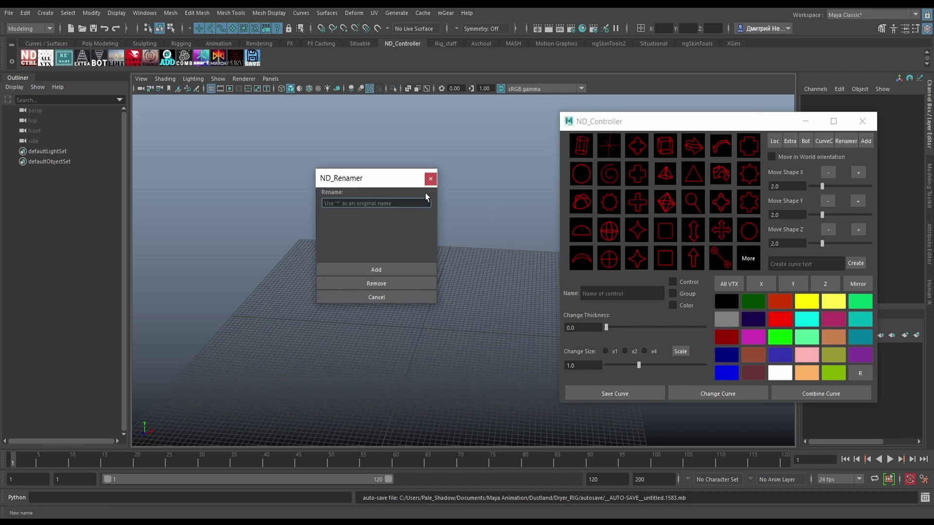
{"action": "left_click", "coordinate": [430, 180]}
{"action": "left_click", "coordinate": [619, 392]}
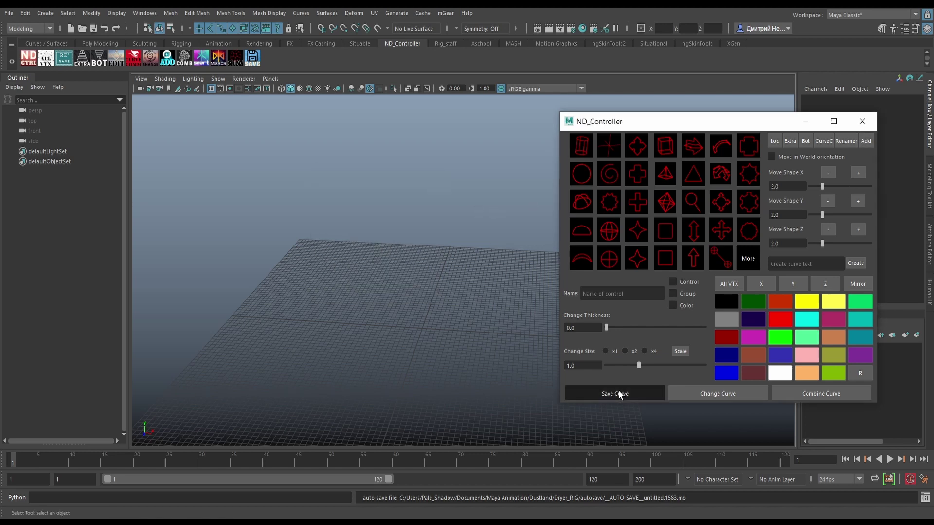
{"action": "left_click", "coordinate": [458, 180]}
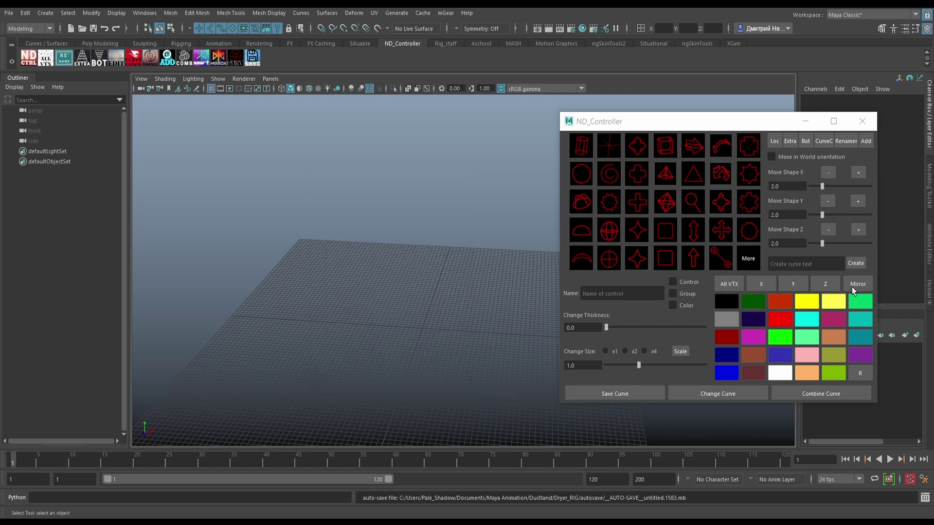
{"action": "left_click", "coordinate": [859, 285]}
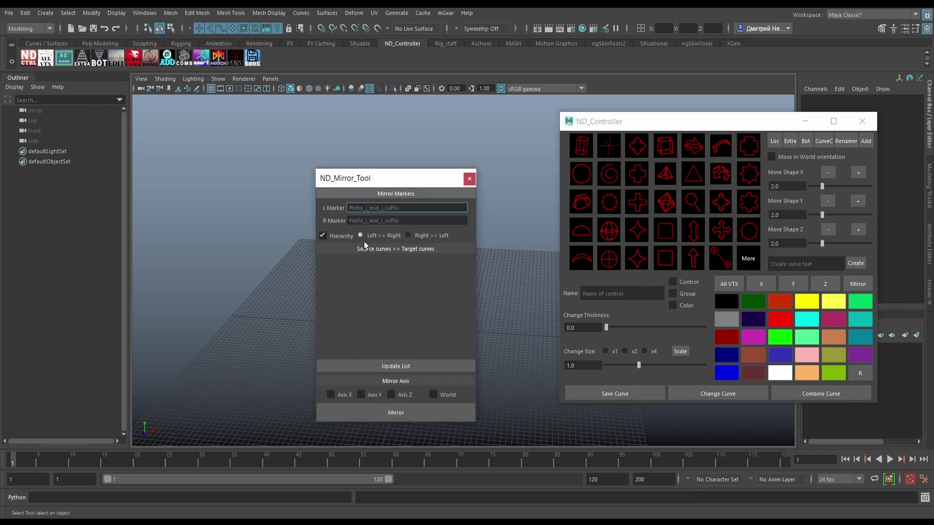
{"action": "left_click", "coordinate": [469, 179]}
{"action": "left_click_drag", "start_coordinate": [708, 122], "coordinate": [686, 130]}
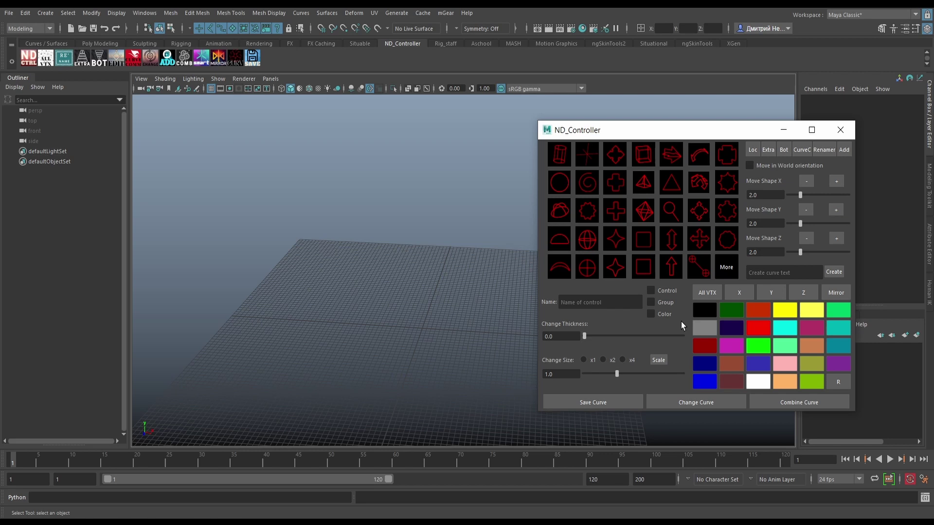
Try the CURV curve library and the curve editor from the shelf, closing both windows.
{"action": "left_click", "coordinate": [232, 60]}
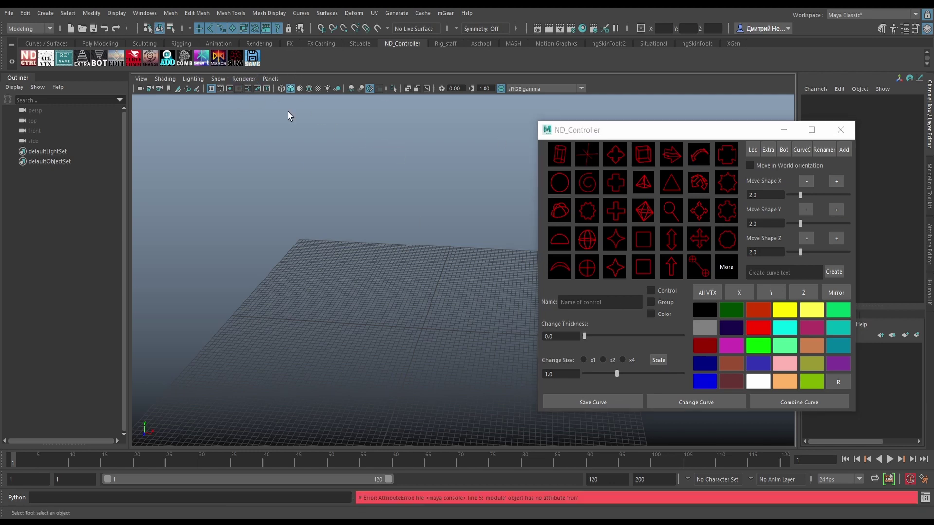
{"action": "left_click", "coordinate": [234, 59]}
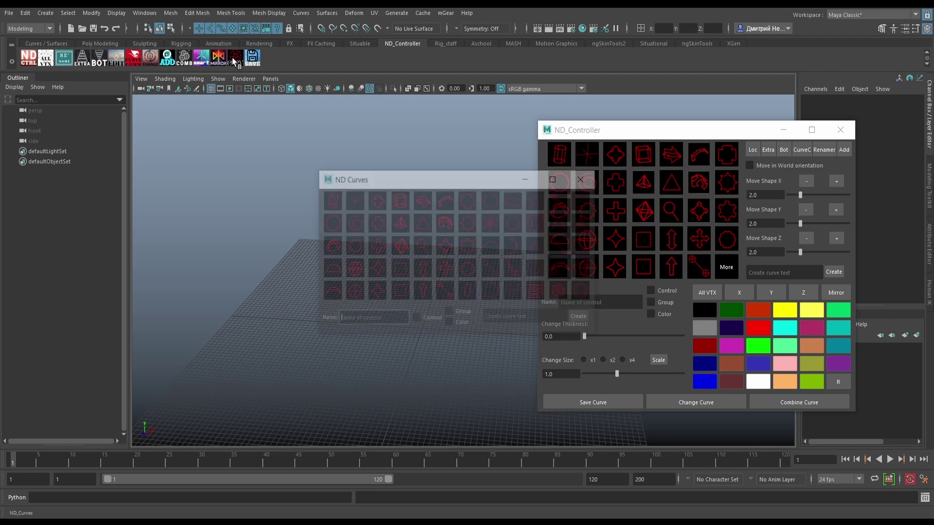
{"action": "left_click_drag", "start_coordinate": [452, 171], "coordinate": [440, 133]}
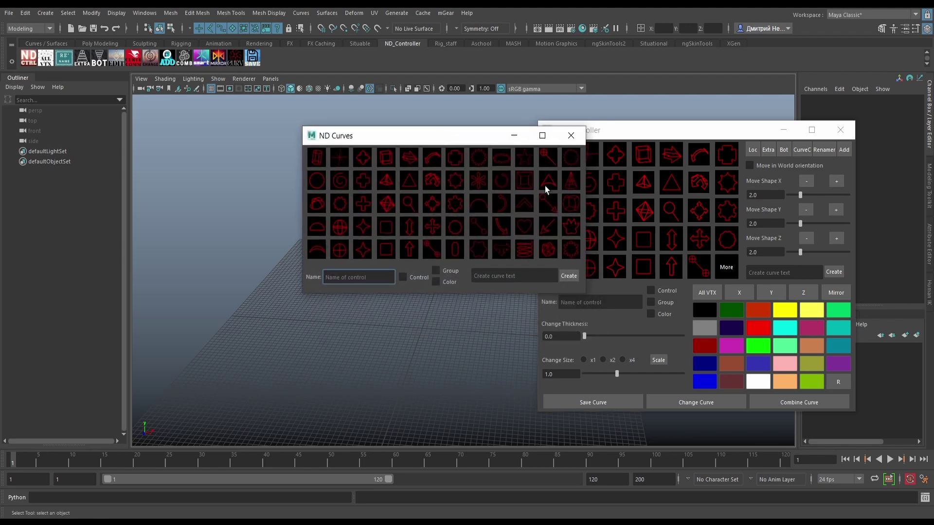
{"action": "left_click", "coordinate": [571, 137]}
{"action": "left_click", "coordinate": [116, 58]}
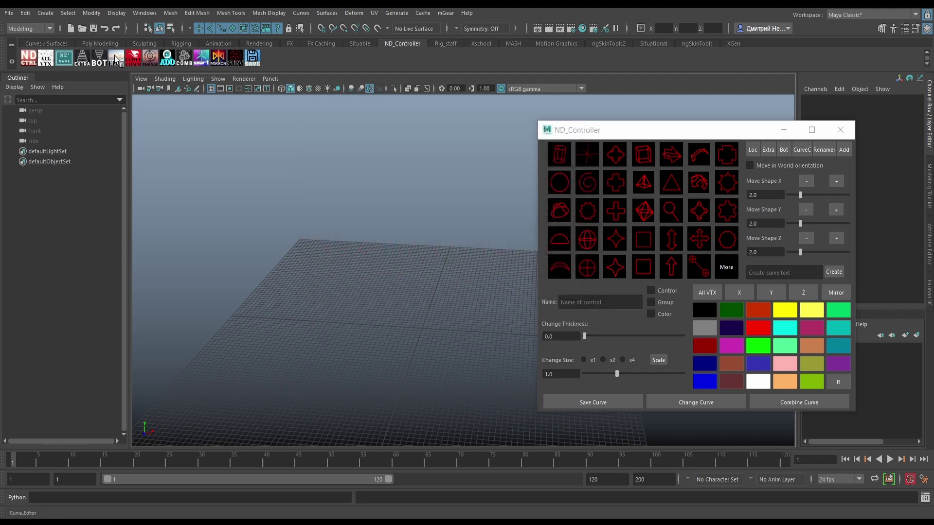
{"action": "left_click", "coordinate": [456, 179]}
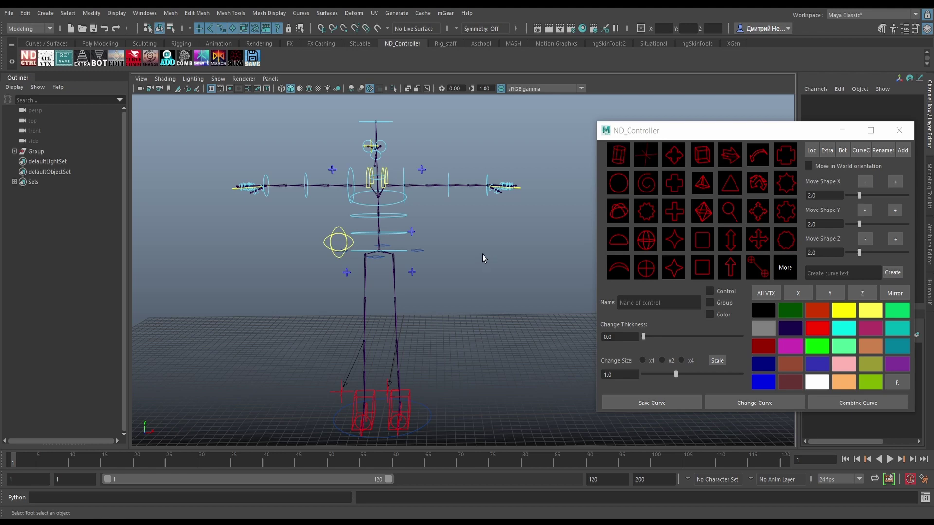
{"action": "mouse_move", "coordinate": [465, 216]}
{"action": "left_mouse_down", "text": "alt"}
{"action": "mouse_move", "coordinate": [445, 168]}
{"action": "mouse_move", "coordinate": [458, 183]}
{"action": "left_mouse_up", "text": "alt"}
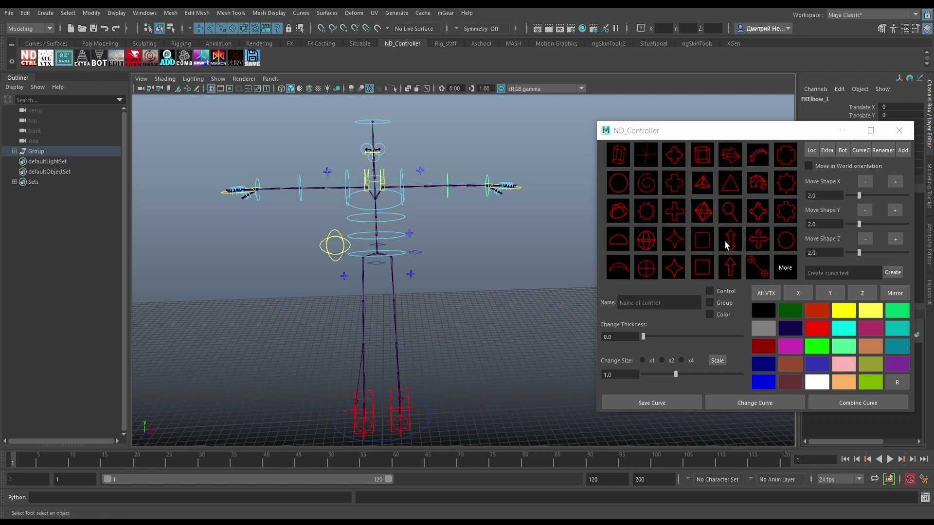
{"action": "left_click_drag", "start_coordinate": [468, 223], "coordinate": [416, 241], "text": "alt"}
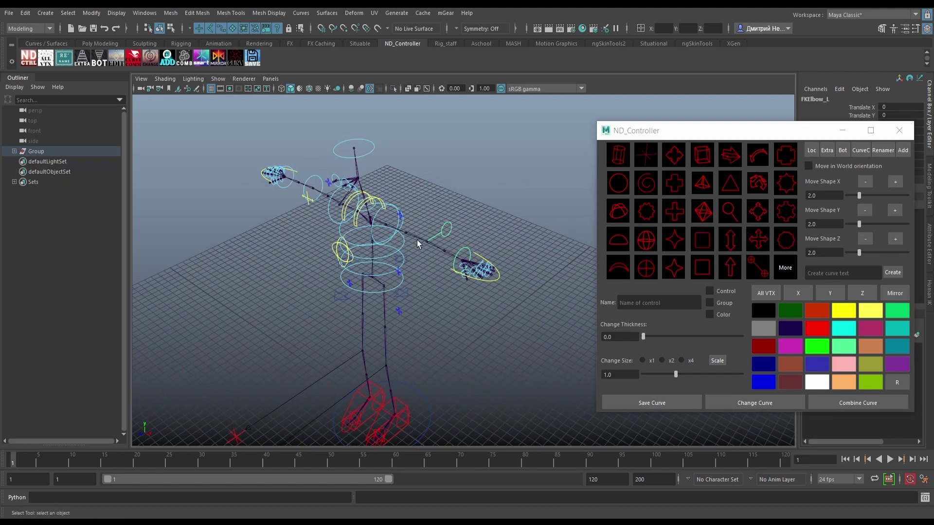
{"action": "left_click_drag", "start_coordinate": [707, 129], "coordinate": [702, 180]}
{"action": "left_click_drag", "start_coordinate": [438, 272], "coordinate": [453, 229], "text": "alt"}
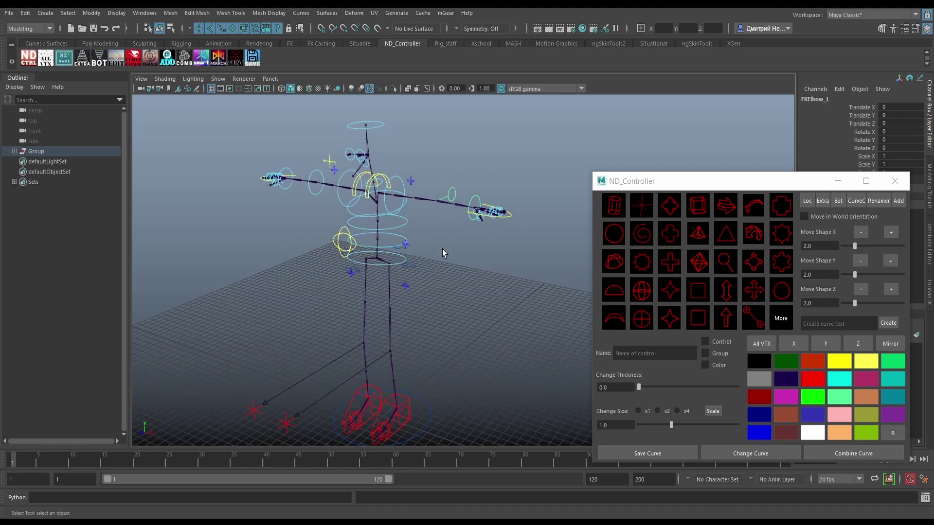
{"action": "mouse_move", "coordinate": [444, 250]}
{"action": "left_mouse_down", "text": "alt"}
{"action": "mouse_move", "coordinate": [474, 258]}
{"action": "mouse_move", "coordinate": [466, 237]}
{"action": "left_mouse_up", "text": "alt"}
{"action": "left_click", "coordinate": [467, 239]}
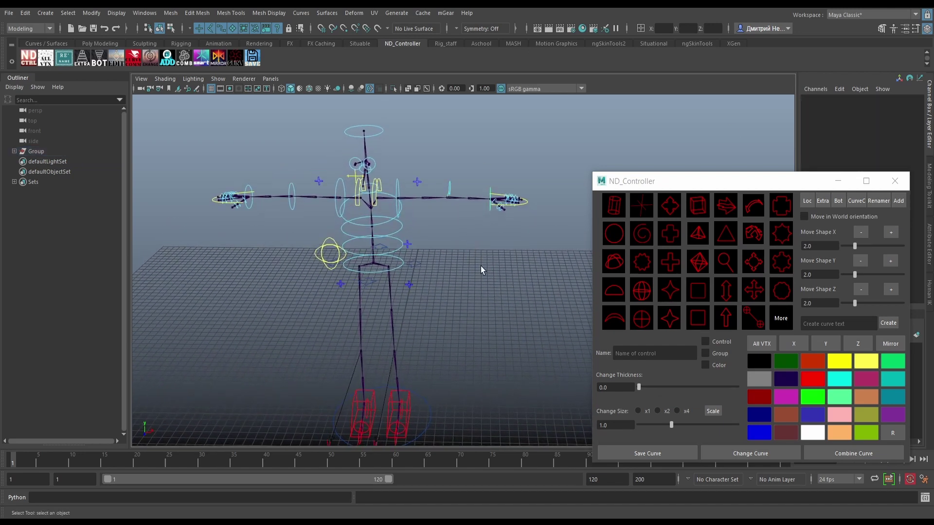
{"action": "left_click", "coordinate": [701, 262]}
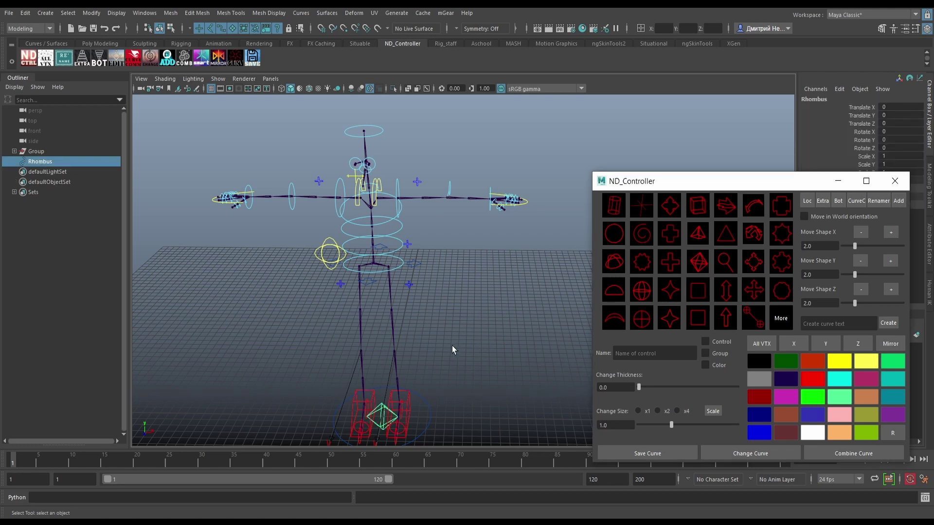
{"action": "middle_click_drag", "start_coordinate": [454, 350], "coordinate": [467, 291], "text": "alt"}
{"action": "scroll", "coordinate": [464, 295], "scroll_direction": "up", "scroll_amount": 2}
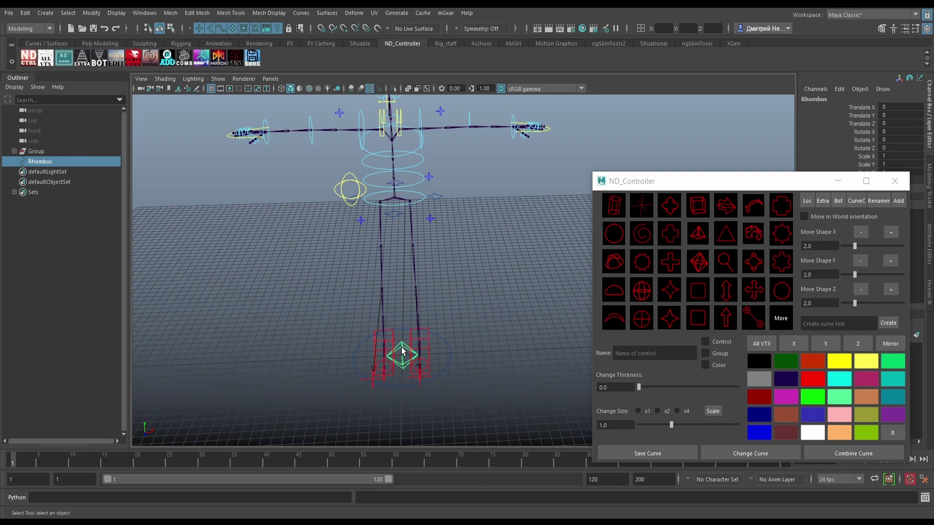
{"action": "key", "text": "ctrl+z"}
{"action": "key", "text": "ctrl+z"}
{"action": "key", "text": "ctrl+z"}
{"action": "mouse_move", "coordinate": [476, 218]}
{"action": "left_mouse_down", "text": "alt"}
{"action": "mouse_move", "coordinate": [487, 258]}
{"action": "mouse_move", "coordinate": [472, 238]}
{"action": "left_mouse_up", "text": "alt"}
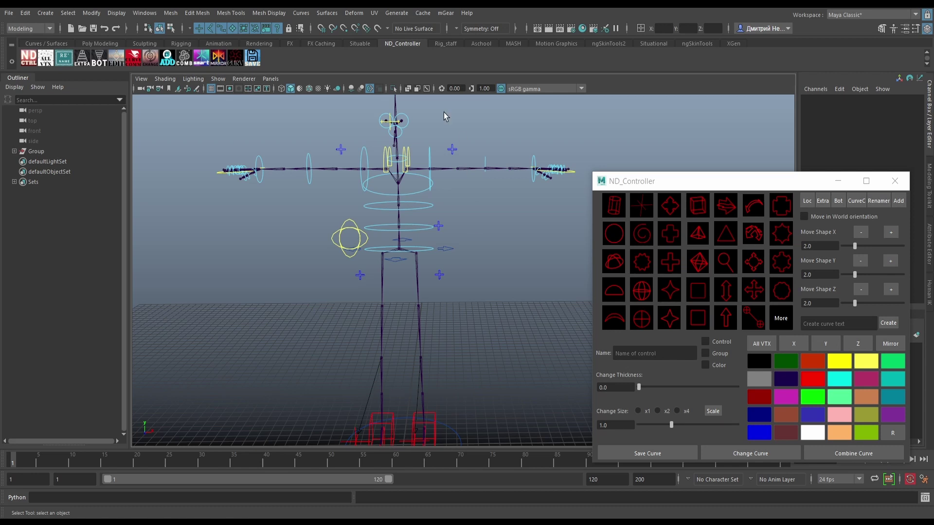
With Control enabled, test a sphere control on FKShoulder_L, then undo it.
{"action": "left_click", "coordinate": [430, 154]}
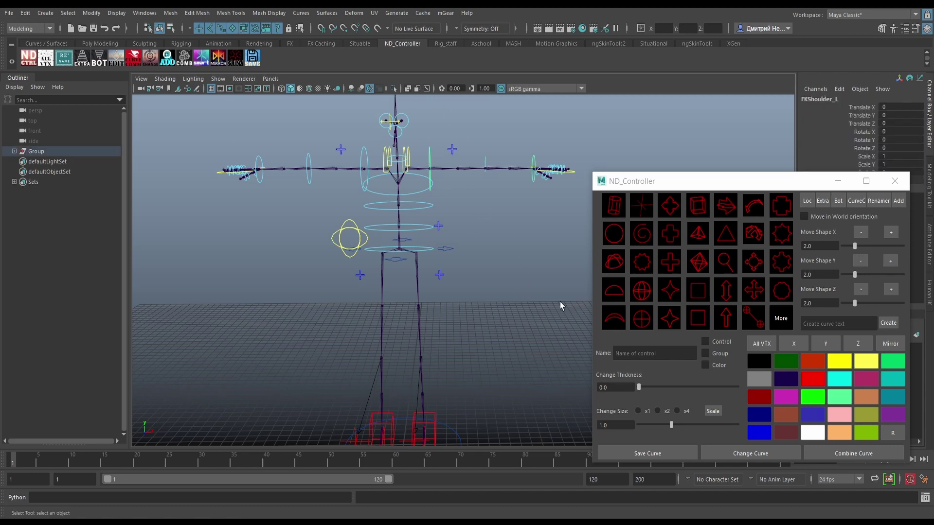
{"action": "left_click", "coordinate": [706, 342]}
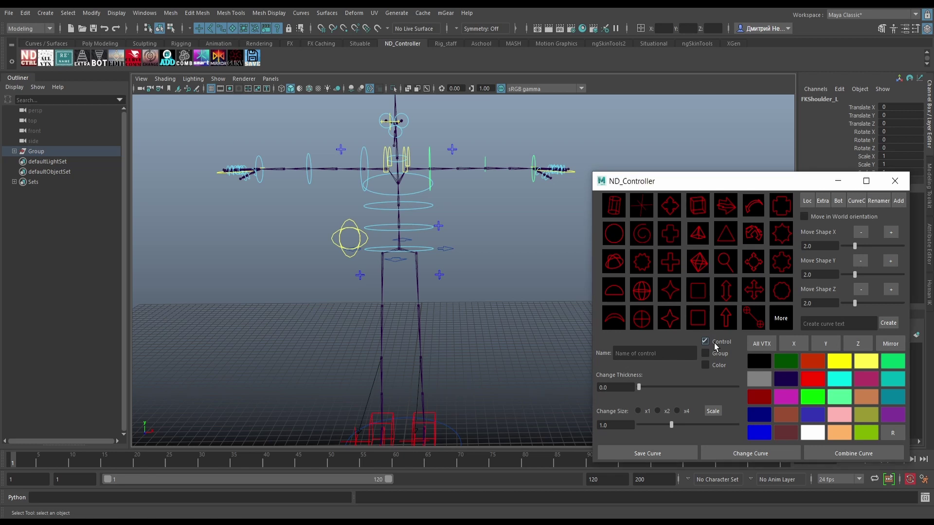
{"action": "left_click", "coordinate": [643, 290]}
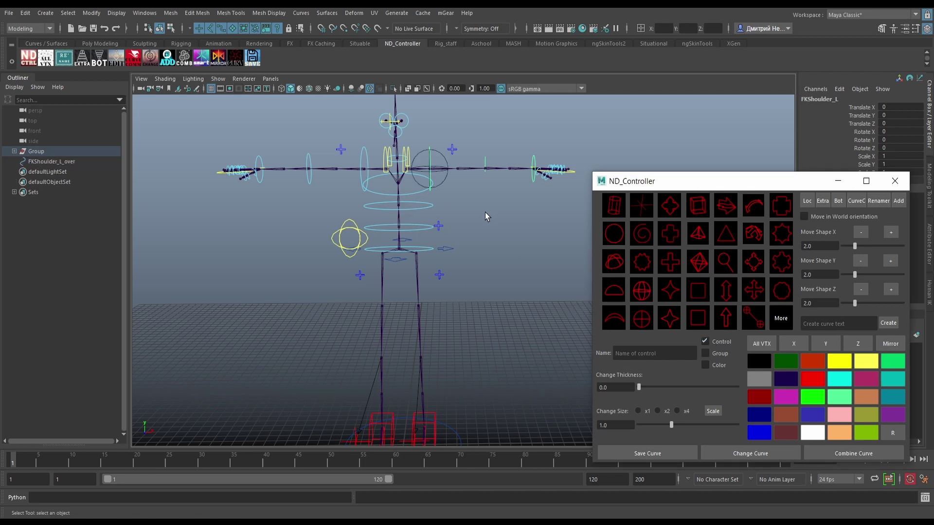
{"action": "left_click_drag", "start_coordinate": [506, 225], "coordinate": [477, 224], "text": "alt"}
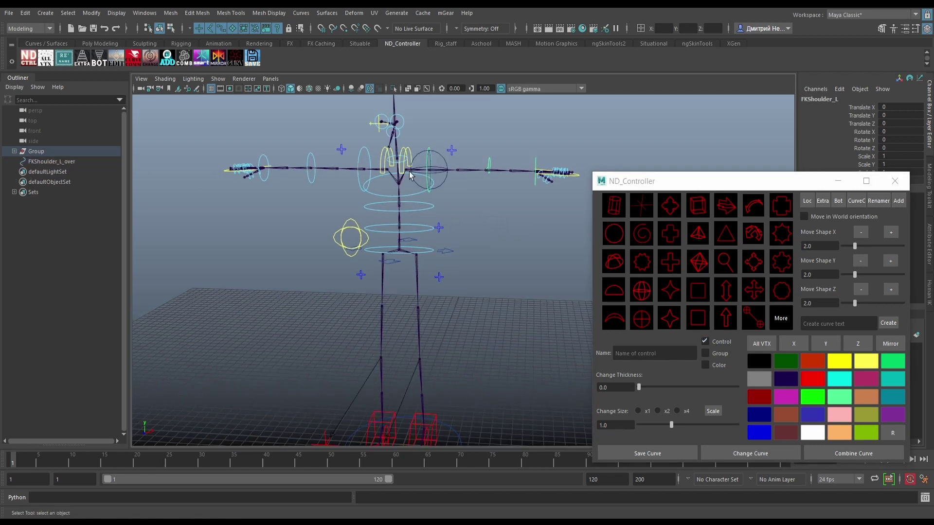
{"action": "left_click", "coordinate": [446, 166]}
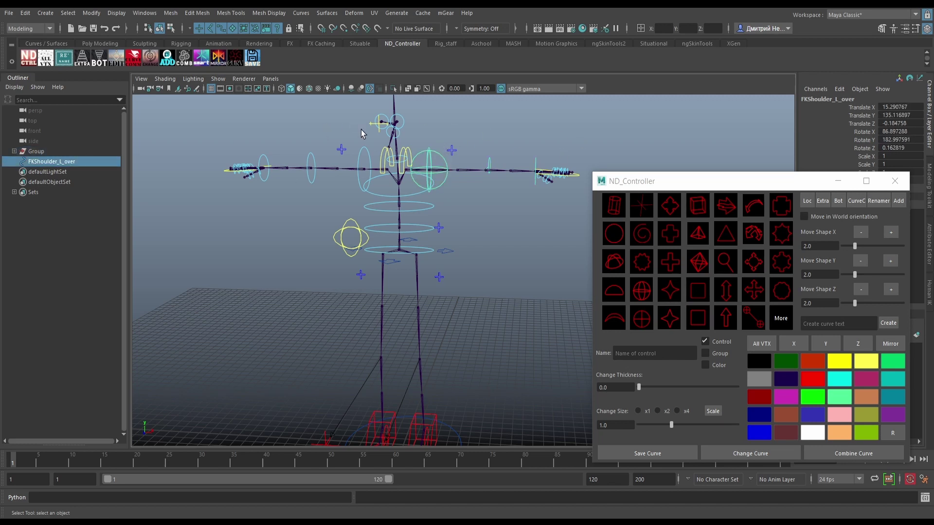
{"action": "key", "text": "ctrl+z"}
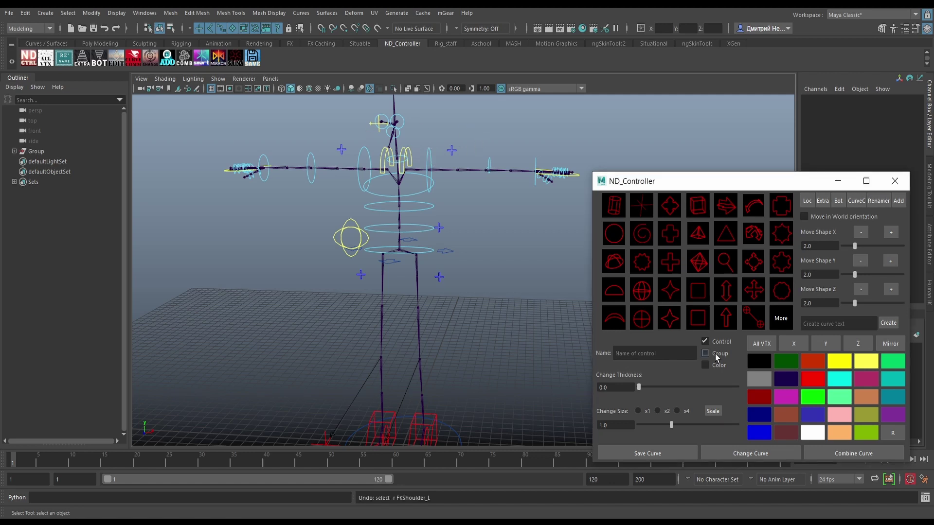
Build a grouped diamond control on FKShoulder_L, inspect FKShoulder_L_over_gr, then delete it.
{"action": "left_click", "coordinate": [429, 156]}
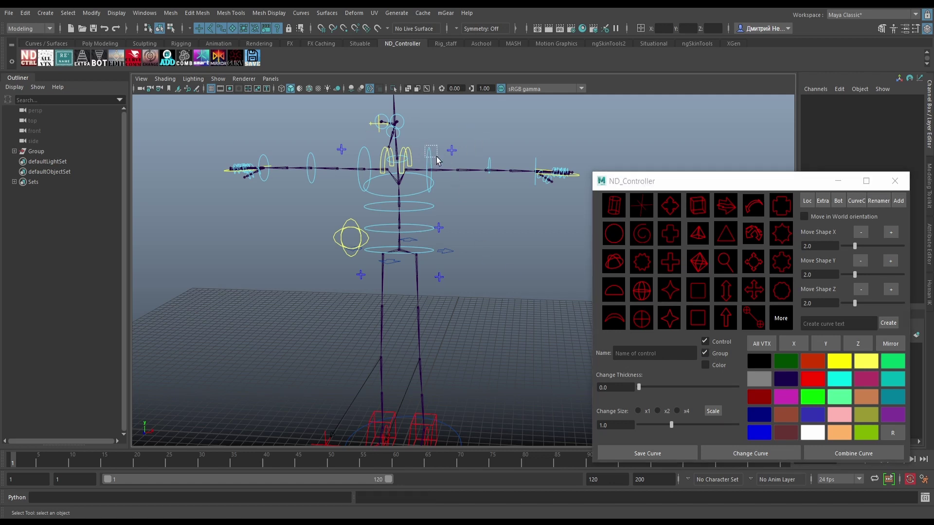
{"action": "left_click", "coordinate": [702, 265]}
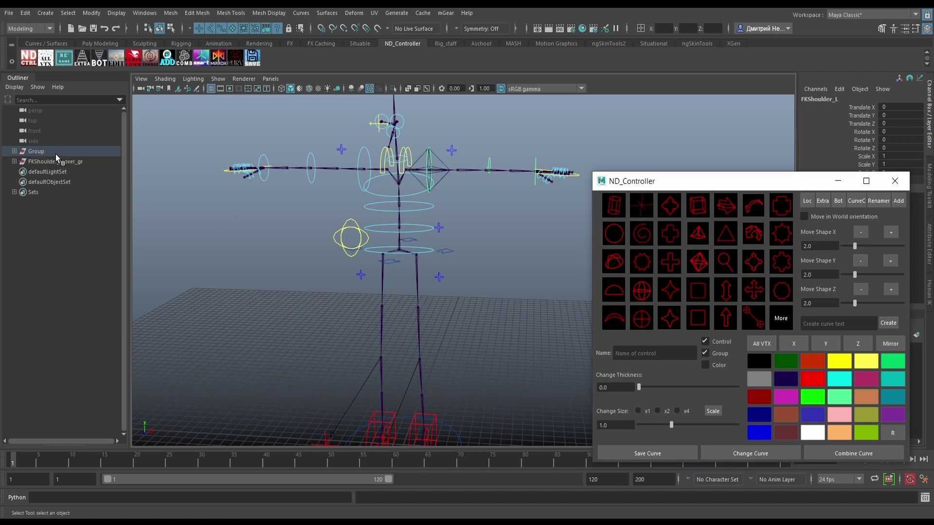
{"action": "left_click", "coordinate": [15, 162]}
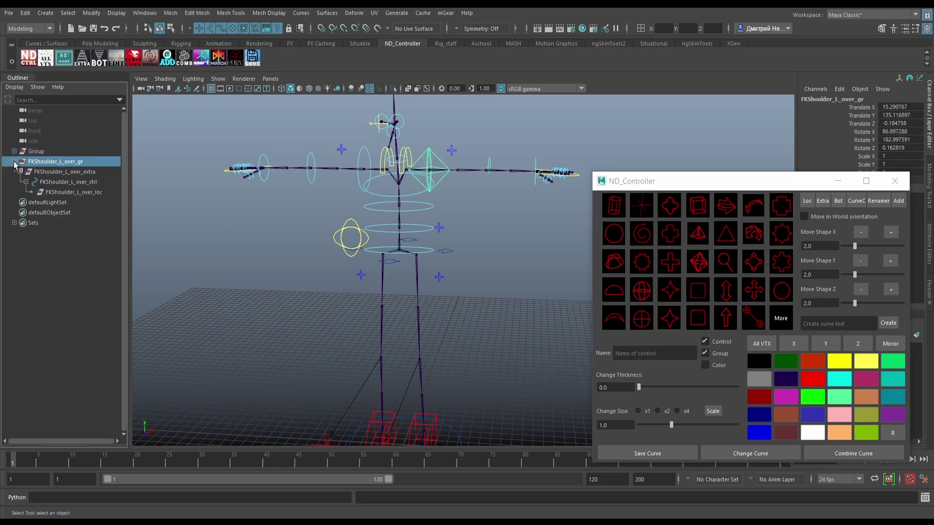
{"action": "left_click", "coordinate": [80, 170]}
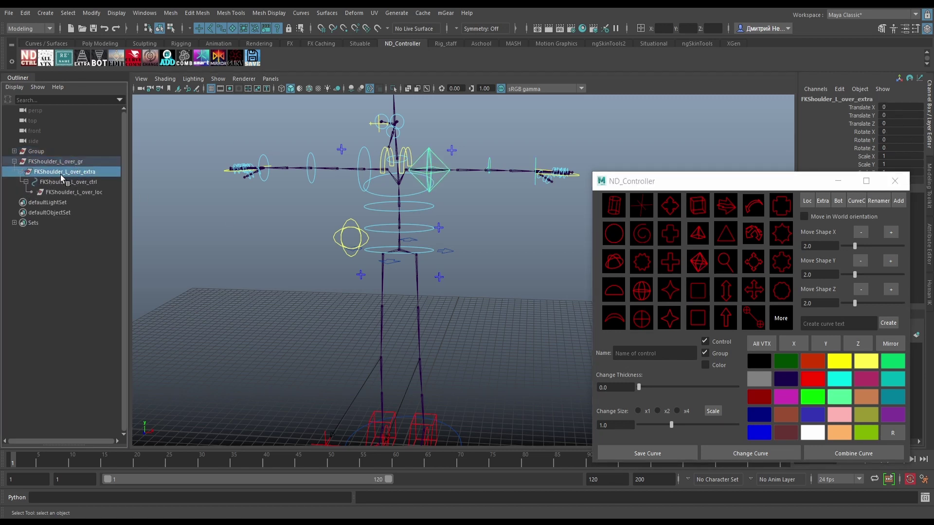
{"action": "left_click", "coordinate": [61, 183]}
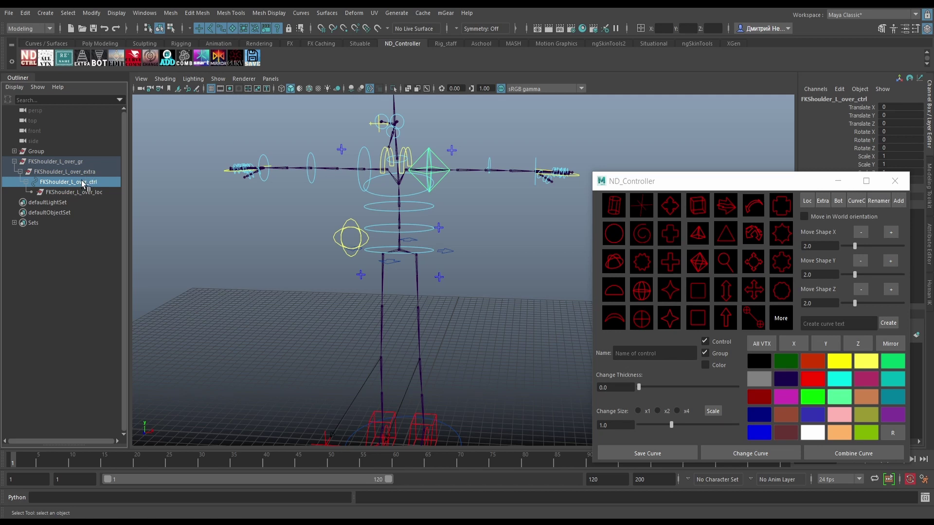
{"action": "left_click", "coordinate": [87, 164]}
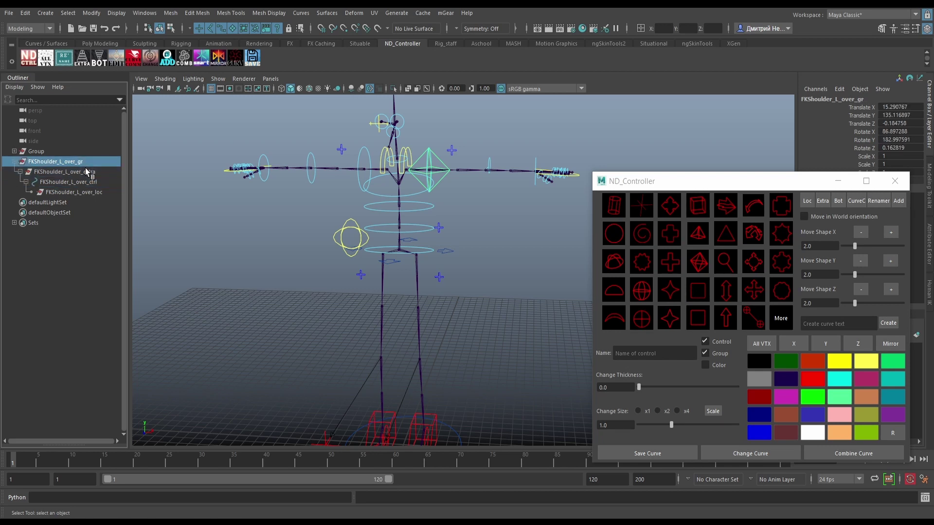
{"action": "key", "text": "Delete"}
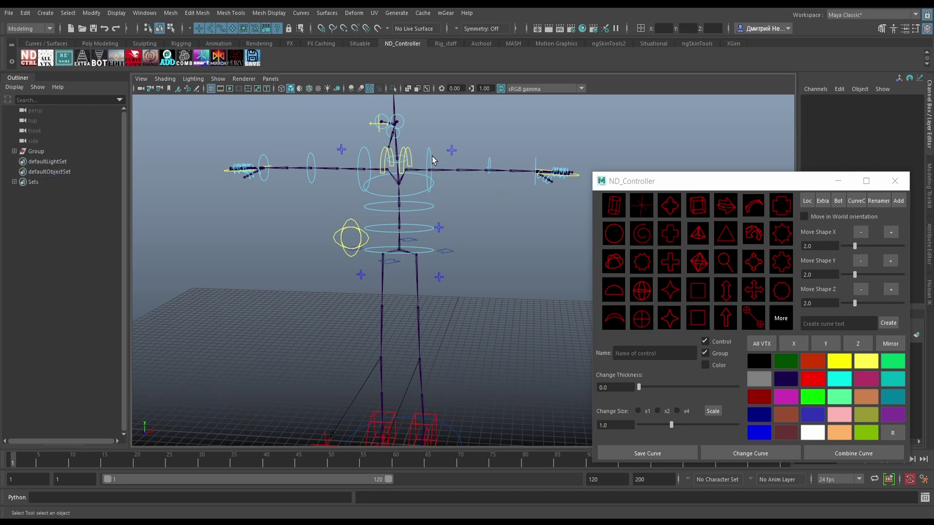
{"action": "left_click", "coordinate": [463, 159]}
{"action": "left_click", "coordinate": [718, 366]}
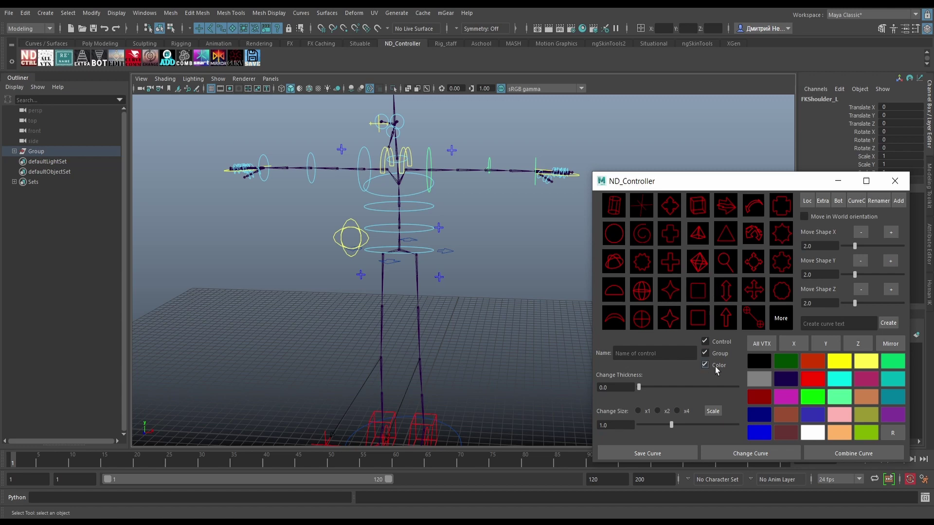
{"action": "left_click", "coordinate": [725, 295]}
{"action": "mouse_move", "coordinate": [462, 228]}
{"action": "left_mouse_down", "text": "alt"}
{"action": "mouse_move", "coordinate": [481, 224]}
{"action": "mouse_move", "coordinate": [463, 199]}
{"action": "left_mouse_up", "text": "alt"}
{"action": "left_click", "coordinate": [480, 225]}
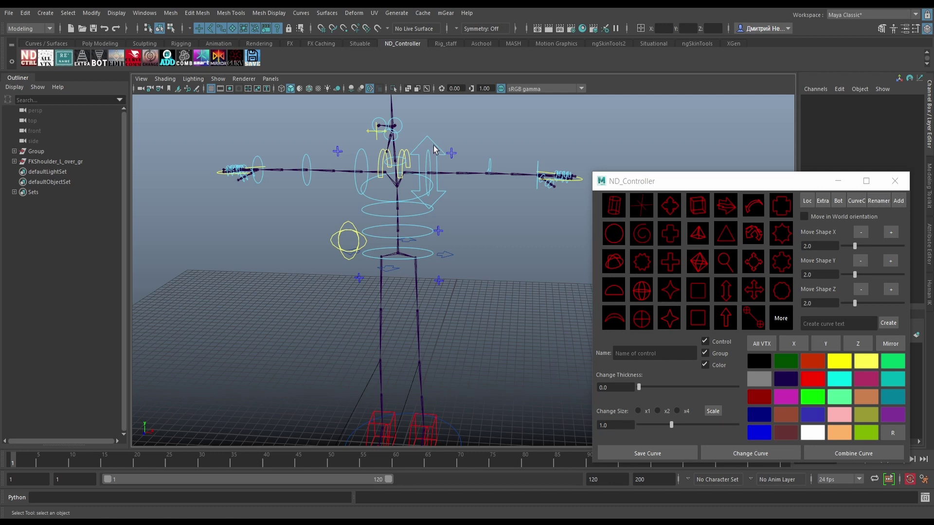
{"action": "left_click", "coordinate": [706, 354]}
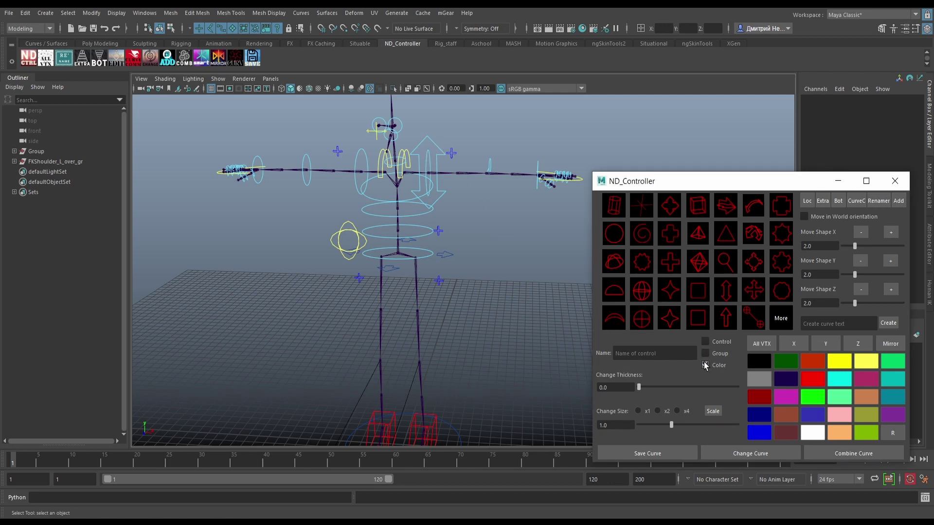
{"action": "left_click", "coordinate": [706, 365]}
{"action": "left_click", "coordinate": [719, 342]}
{"action": "mouse_move", "coordinate": [500, 327]}
{"action": "left_mouse_down", "text": "alt"}
{"action": "mouse_move", "coordinate": [511, 256]}
{"action": "mouse_move", "coordinate": [624, 264]}
{"action": "left_mouse_up", "text": "alt"}
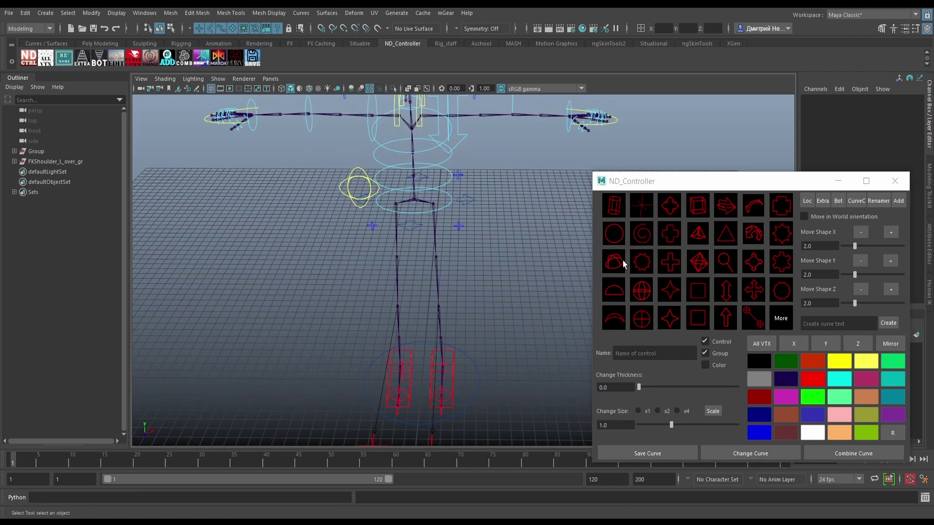
{"action": "left_click", "coordinate": [696, 261]}
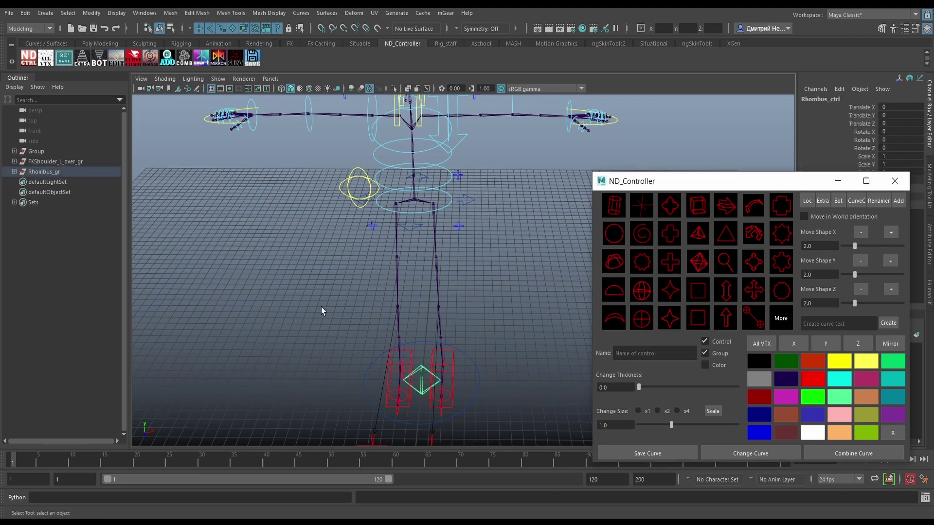
{"action": "left_click_drag", "start_coordinate": [323, 311], "coordinate": [286, 277], "text": "alt"}
{"action": "left_click", "coordinate": [15, 172]}
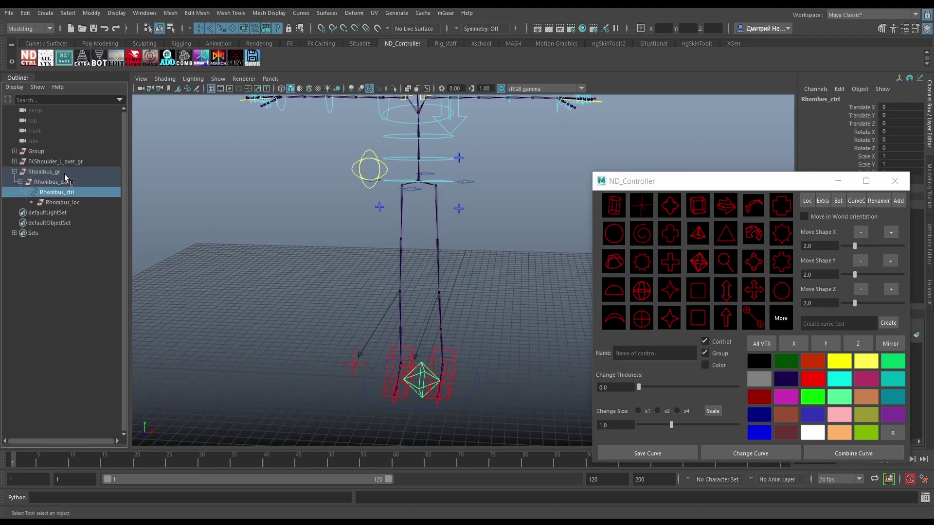
{"action": "left_click", "coordinate": [60, 171]}
{"action": "left_click", "coordinate": [81, 161], "text": "ctrl"}
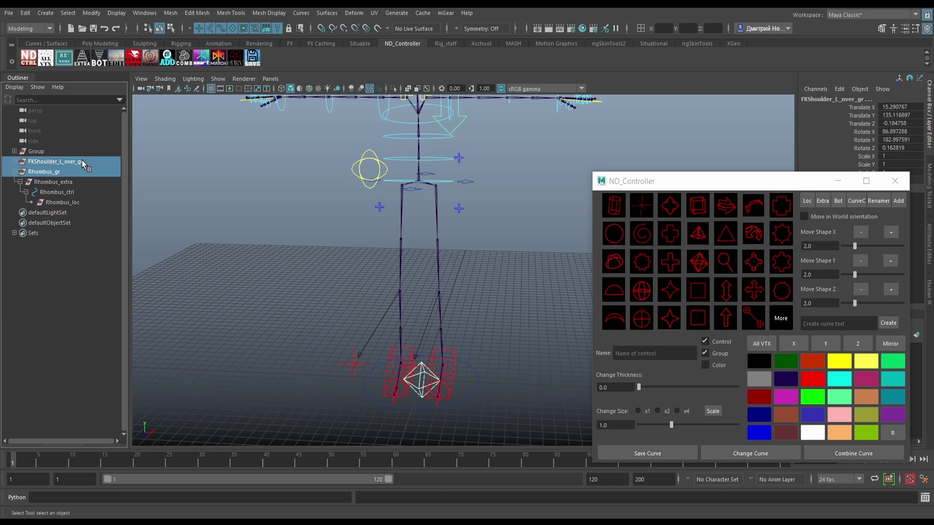
{"action": "key", "text": "Delete"}
Create a test globe control named Dkoks, then undo it.
{"action": "left_click", "coordinate": [648, 354]}
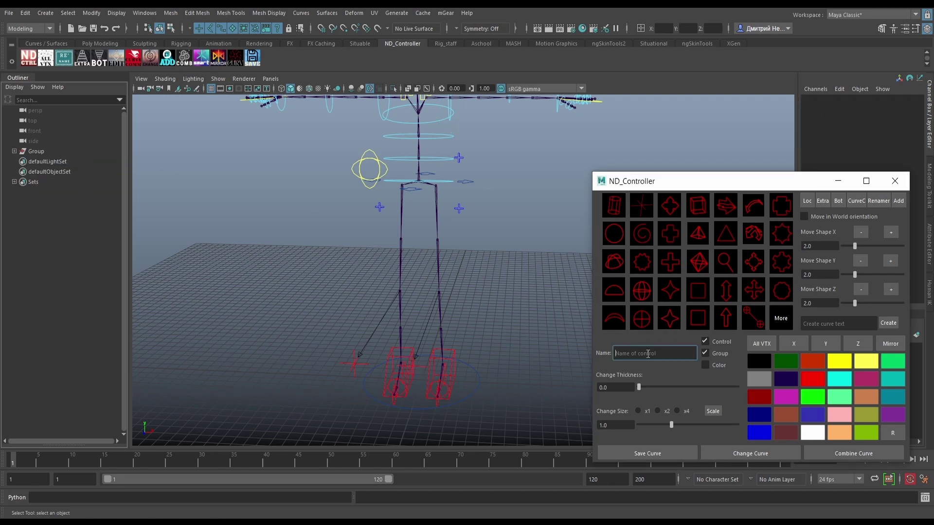
{"action": "type", "text": "Dkoks"}
{"action": "left_click", "coordinate": [648, 298]}
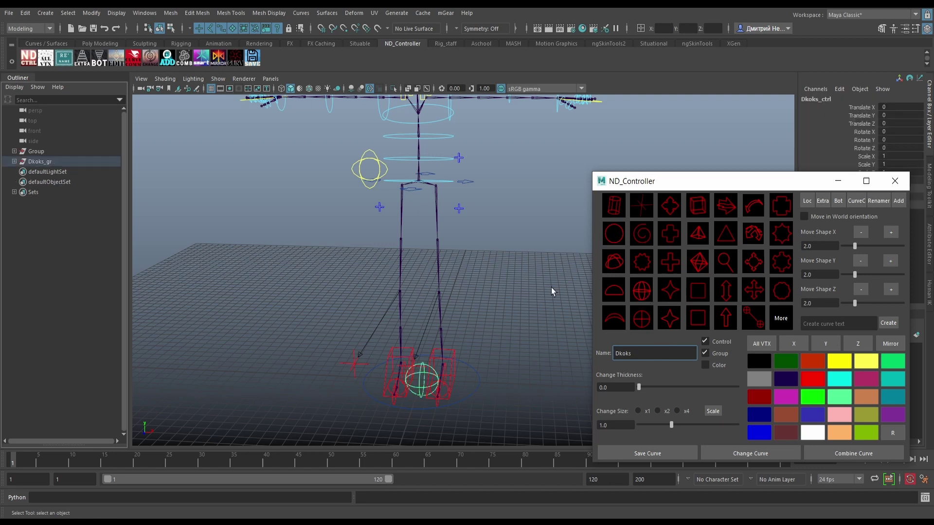
{"action": "left_click", "coordinate": [14, 162]}
{"action": "key", "text": "ctrl+z"}
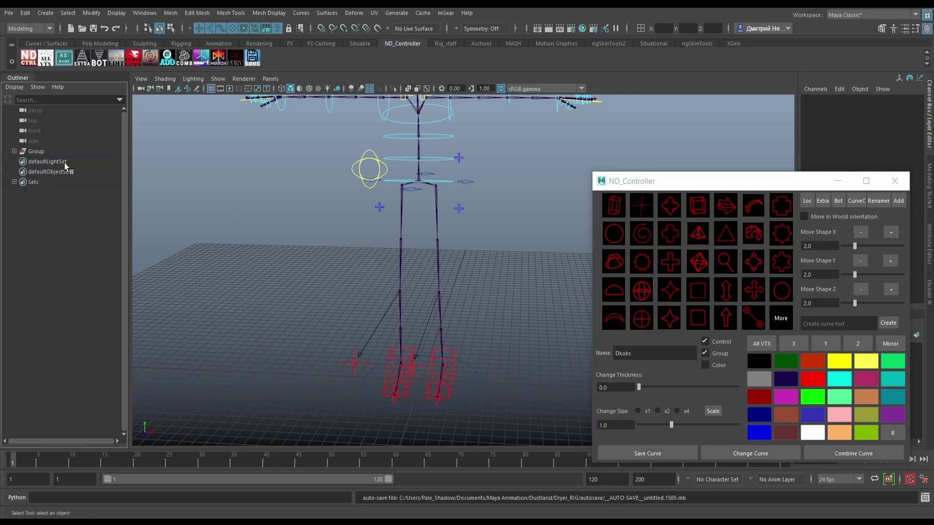
Create a 'dhfkdjf' text curve, then select and delete it.
{"action": "left_click", "coordinate": [848, 325]}
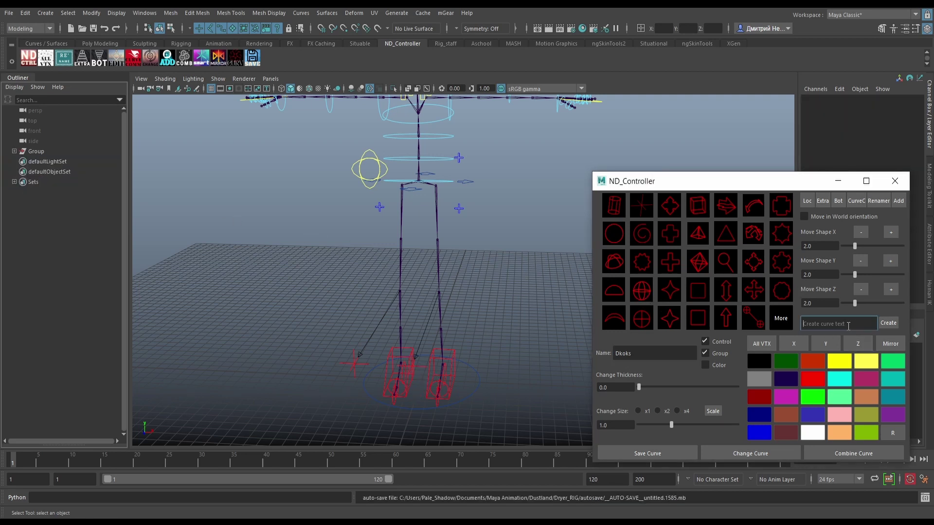
{"action": "mouse_move", "coordinate": [519, 166]}
{"action": "left_mouse_down", "text": "alt"}
{"action": "mouse_move", "coordinate": [509, 234]}
{"action": "mouse_move", "coordinate": [536, 198]}
{"action": "left_mouse_up", "text": "alt"}
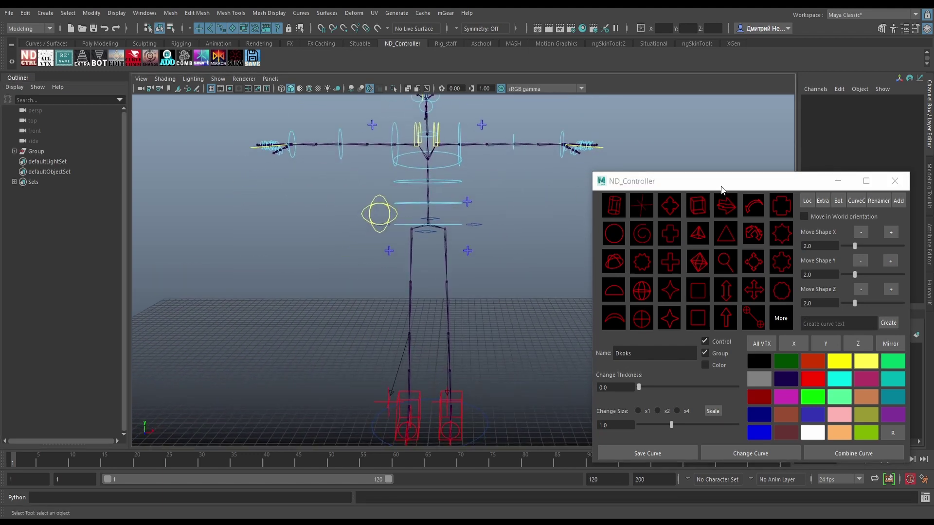
{"action": "left_click_drag", "start_coordinate": [721, 188], "coordinate": [730, 140]}
{"action": "type", "text": "dh"}
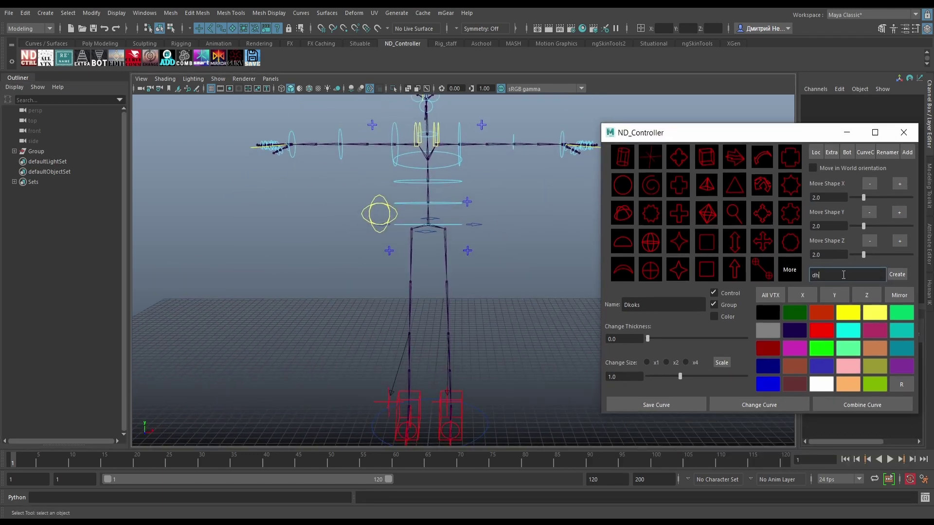
{"action": "type", "text": "fkdjf"}
{"action": "left_click", "coordinate": [897, 274]}
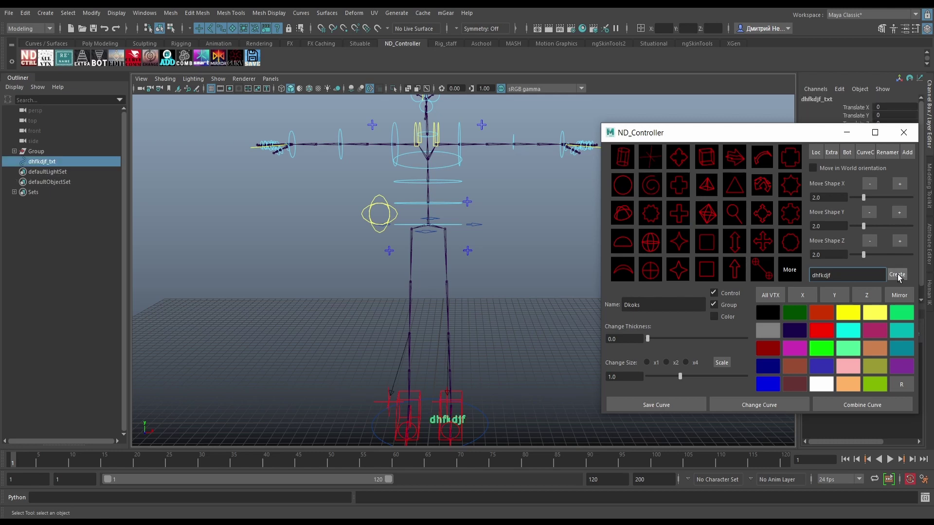
{"action": "mouse_move", "coordinate": [503, 315]}
{"action": "left_mouse_down", "text": "alt"}
{"action": "mouse_move", "coordinate": [525, 245]}
{"action": "mouse_move", "coordinate": [559, 272]}
{"action": "left_mouse_up", "text": "alt"}
{"action": "left_click", "coordinate": [570, 281]}
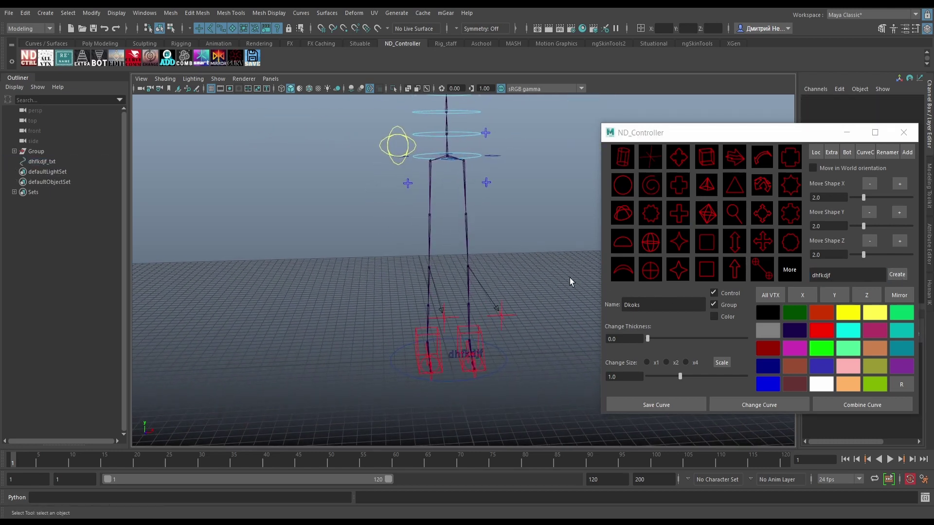
{"action": "left_click", "coordinate": [446, 355]}
{"action": "mouse_move", "coordinate": [447, 354]}
{"action": "left_mouse_down", "text": "alt"}
{"action": "mouse_move", "coordinate": [488, 329]}
{"action": "mouse_move", "coordinate": [472, 342]}
{"action": "left_mouse_up", "text": "alt"}
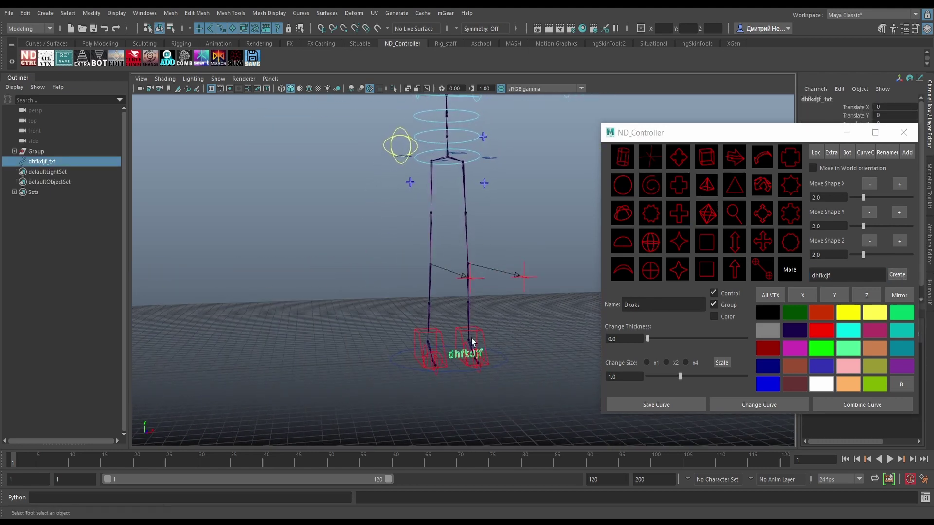
{"action": "left_click_drag", "start_coordinate": [480, 308], "coordinate": [457, 311], "text": "alt"}
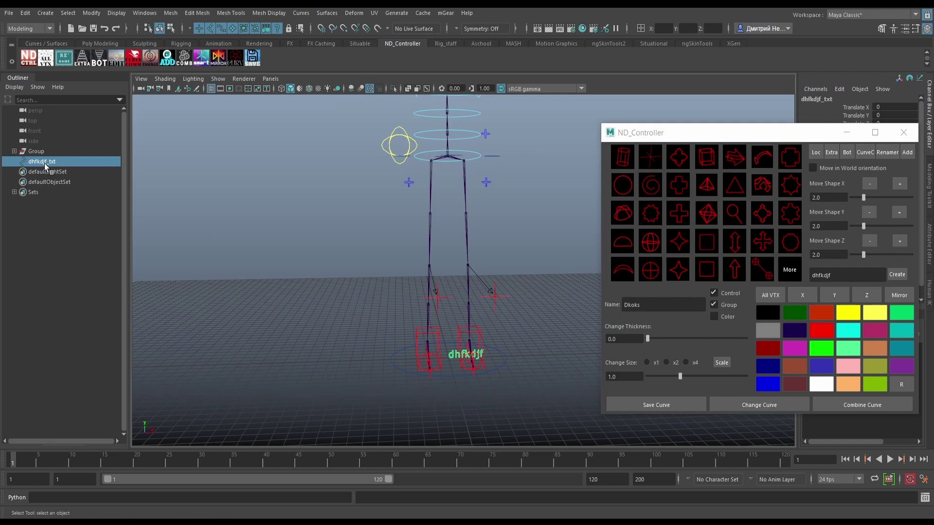
{"action": "key", "text": "Delete"}
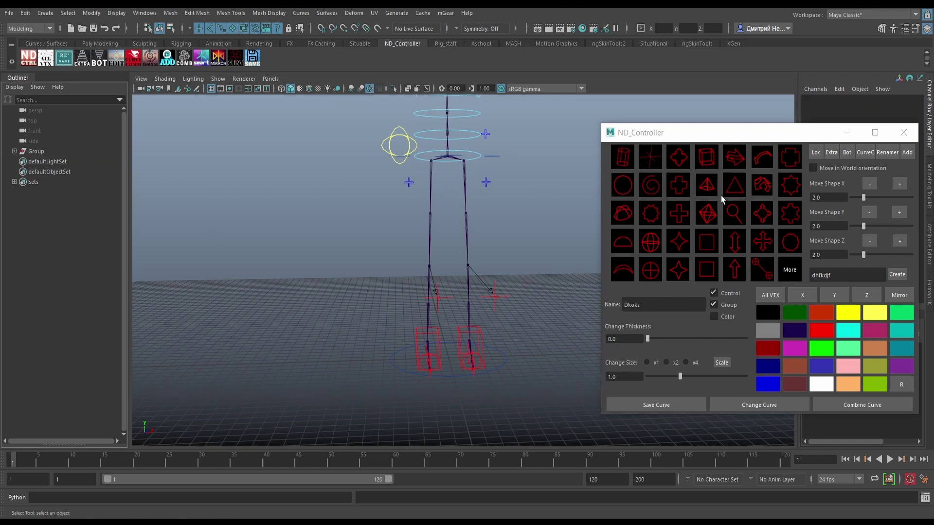
Open the extended controller shape library, move it aside, and select the head controller.
{"action": "left_click", "coordinate": [236, 56]}
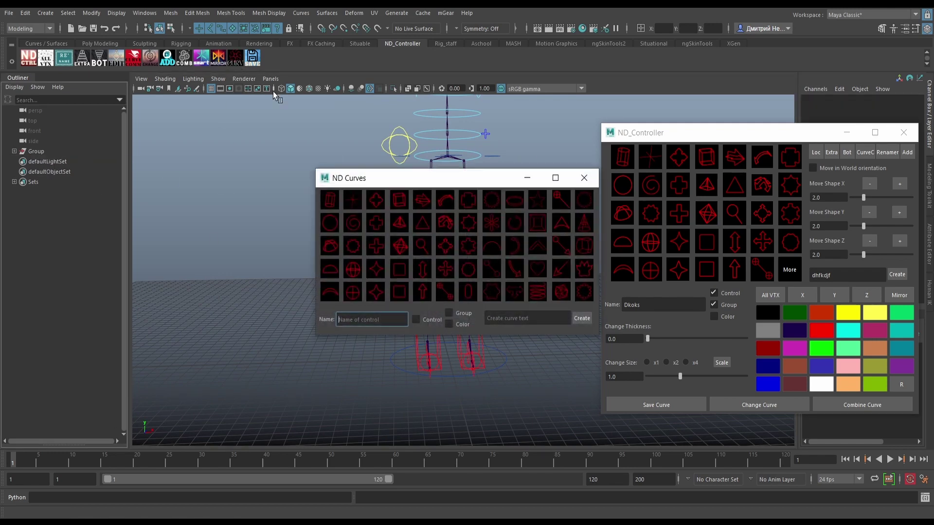
{"action": "left_click_drag", "start_coordinate": [430, 185], "coordinate": [583, 107]}
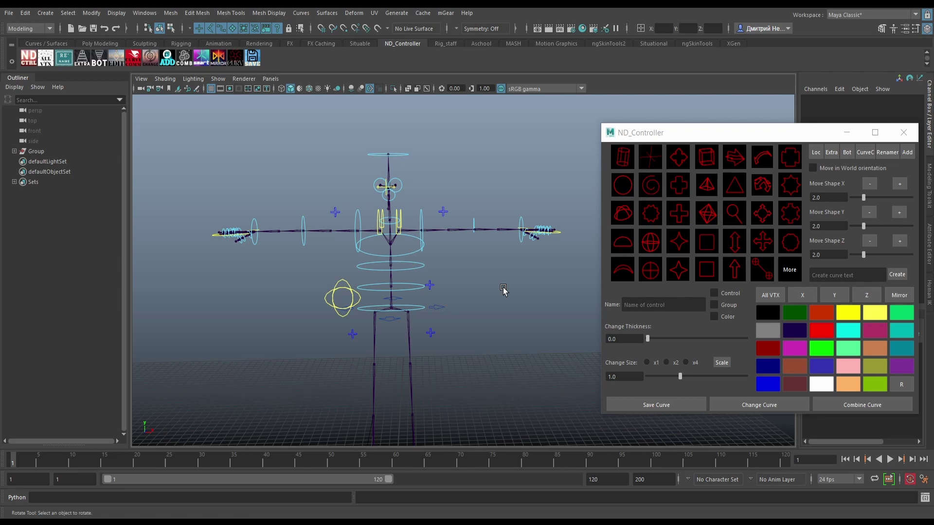
{"action": "left_click", "coordinate": [407, 154]}
Inspect the head controller's CVs, orbit the rig, then select the FKElbow_L controller.
{"action": "left_click", "coordinate": [770, 294]}
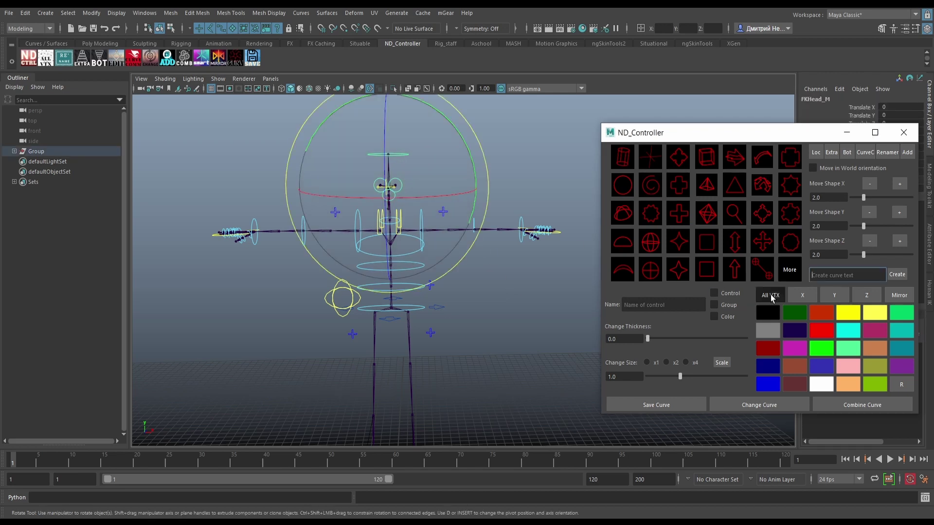
{"action": "mouse_move", "coordinate": [515, 177]}
{"action": "left_mouse_down", "text": "alt"}
{"action": "mouse_move", "coordinate": [399, 223]}
{"action": "mouse_move", "coordinate": [425, 214]}
{"action": "left_mouse_up", "text": "alt"}
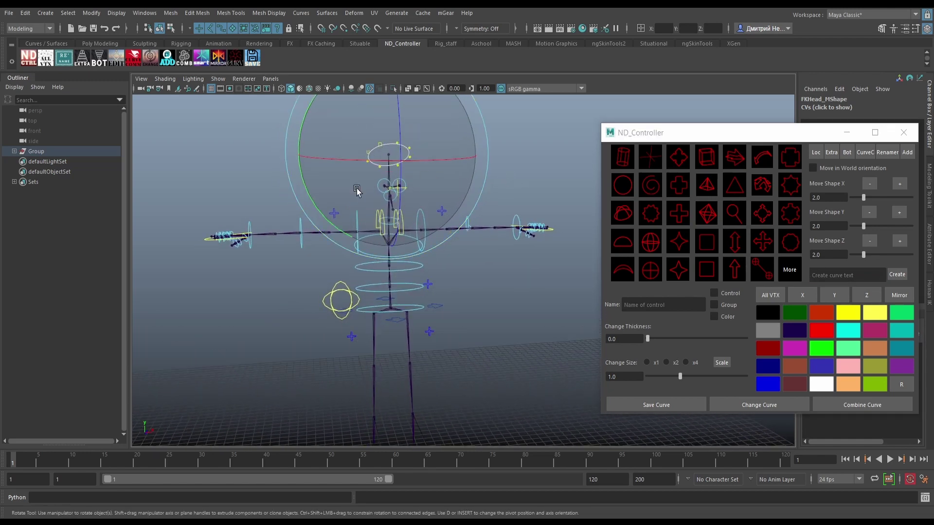
{"action": "mouse_move", "coordinate": [511, 190]}
{"action": "left_mouse_down", "text": "alt"}
{"action": "mouse_move", "coordinate": [438, 200]}
{"action": "mouse_move", "coordinate": [488, 217]}
{"action": "left_mouse_up", "text": "alt"}
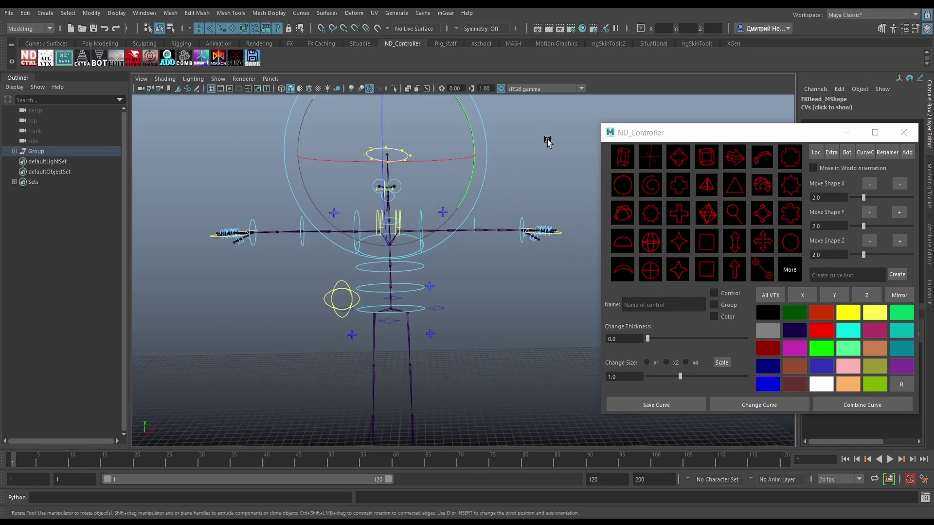
{"action": "left_click", "coordinate": [526, 139]}
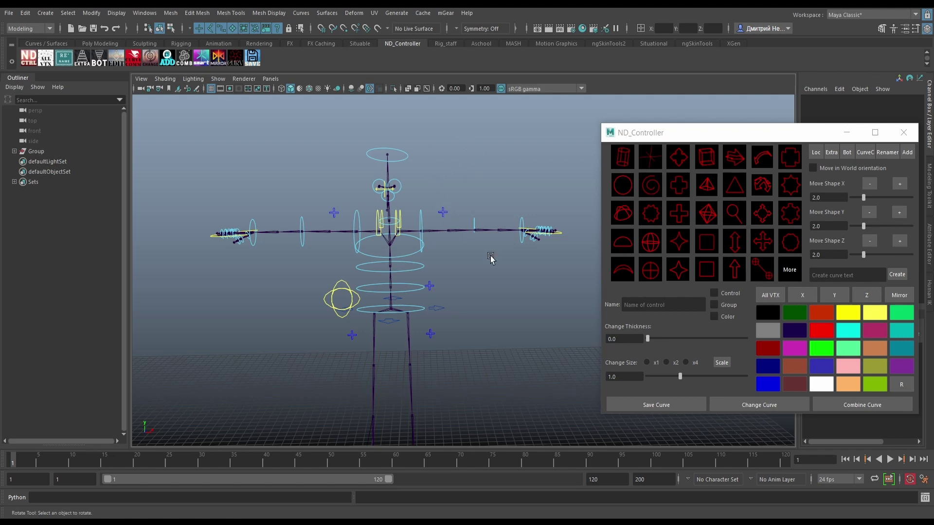
{"action": "mouse_move", "coordinate": [506, 270]}
{"action": "left_mouse_down", "text": "alt"}
{"action": "mouse_move", "coordinate": [480, 248]}
{"action": "mouse_move", "coordinate": [501, 202]}
{"action": "mouse_move", "coordinate": [491, 207]}
{"action": "mouse_move", "coordinate": [494, 197]}
{"action": "left_mouse_up", "text": "alt"}
{"action": "left_click", "coordinate": [491, 228]}
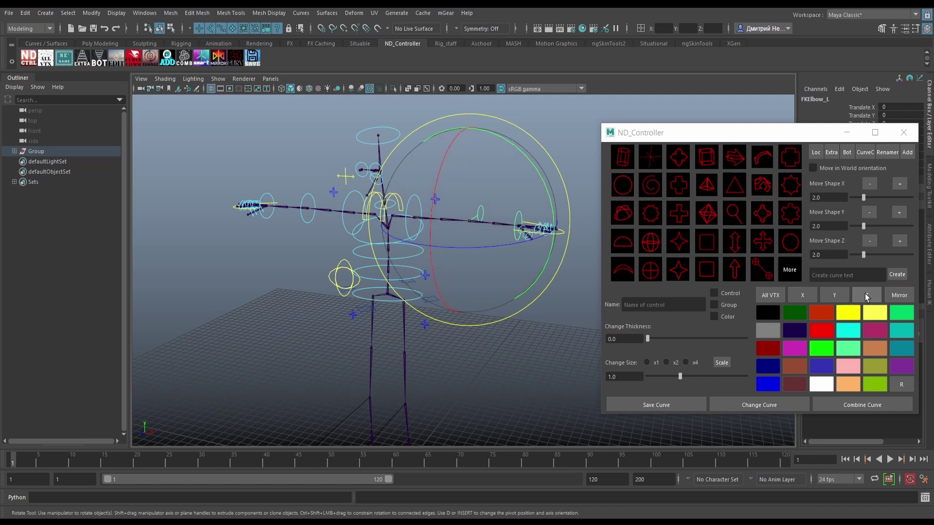
Rotate the FKElbow_L controller shape around X and Z.
{"action": "left_click", "coordinate": [802, 296]}
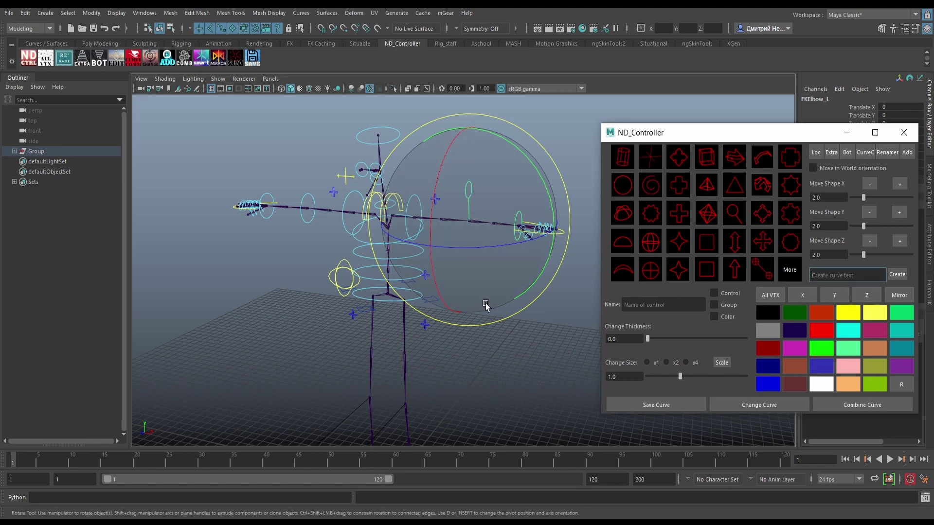
{"action": "mouse_move", "coordinate": [485, 309]}
{"action": "left_mouse_down", "text": "alt"}
{"action": "mouse_move", "coordinate": [424, 312]}
{"action": "mouse_move", "coordinate": [441, 305]}
{"action": "left_mouse_up", "text": "alt"}
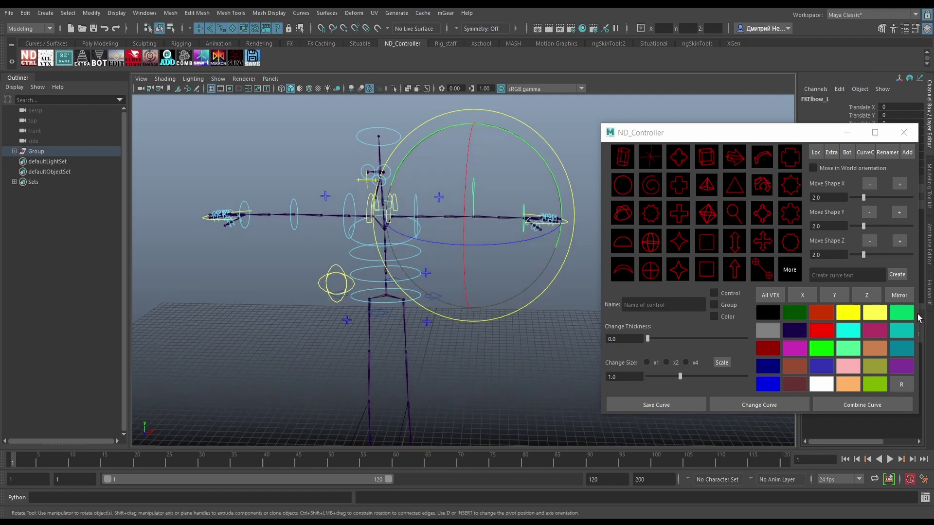
{"action": "left_click", "coordinate": [864, 297]}
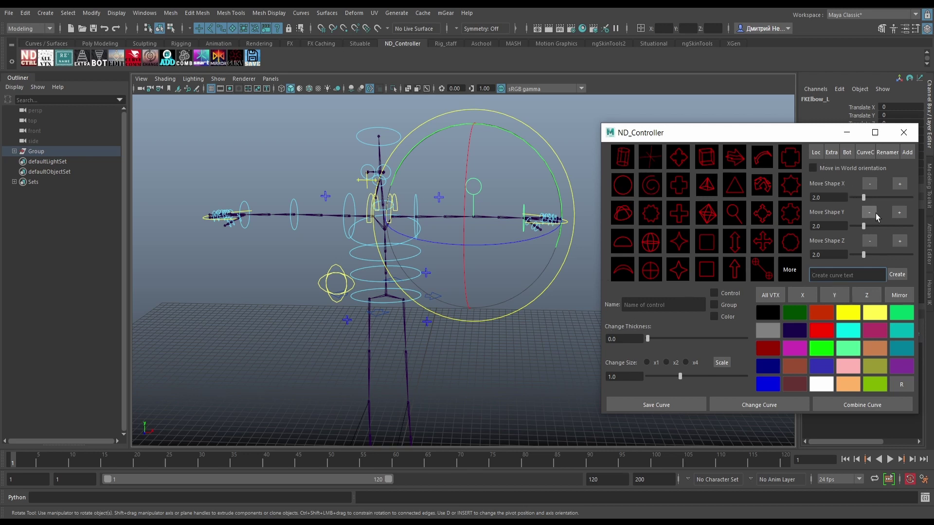
Offset the elbow shape outward and up using Move Shape X 4.5 and Y 5.3.
{"action": "left_click_drag", "start_coordinate": [864, 197], "coordinate": [878, 197]}
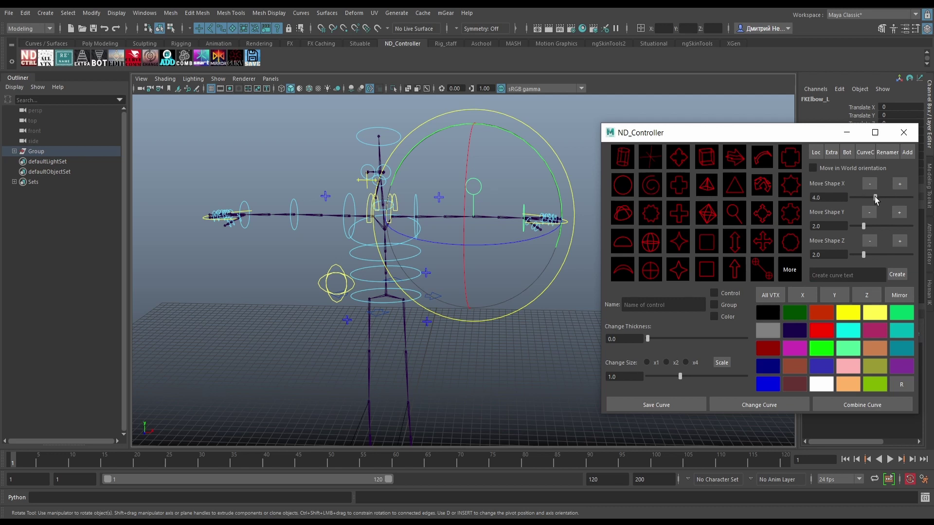
{"action": "left_click", "coordinate": [899, 184]}
{"action": "left_click", "coordinate": [899, 184]}
{"action": "left_click", "coordinate": [896, 184]}
{"action": "left_click", "coordinate": [899, 184]}
{"action": "left_click", "coordinate": [899, 213]}
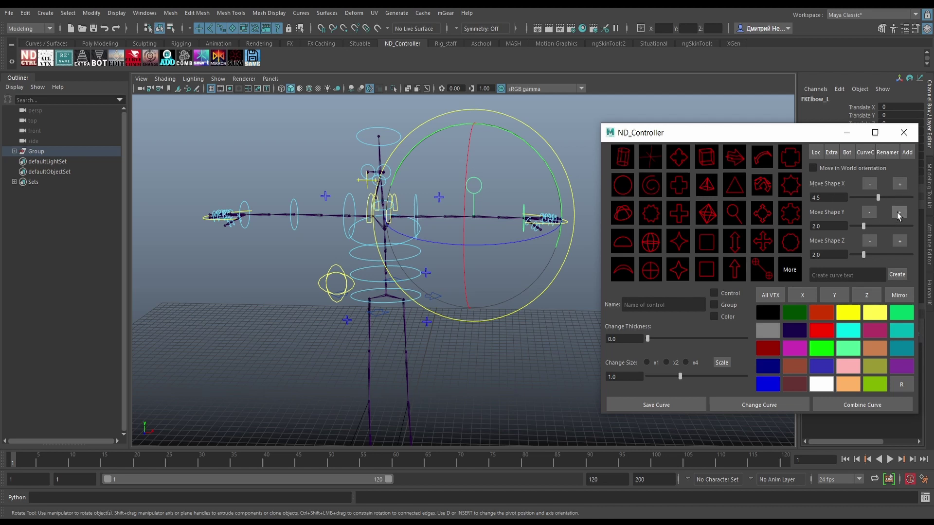
{"action": "left_click", "coordinate": [864, 222]}
{"action": "left_click", "coordinate": [905, 213]}
{"action": "left_click", "coordinate": [870, 213]}
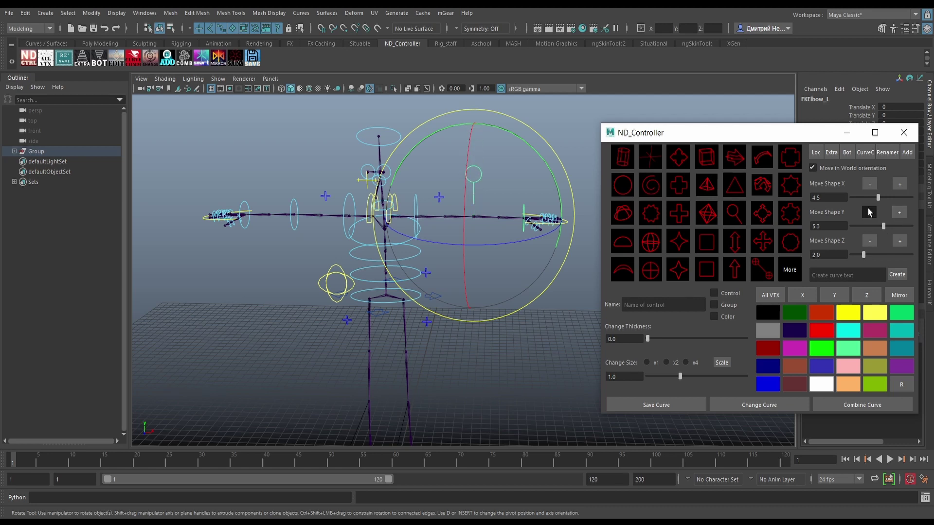
{"action": "left_click", "coordinate": [869, 213]}
{"action": "left_click", "coordinate": [899, 214]}
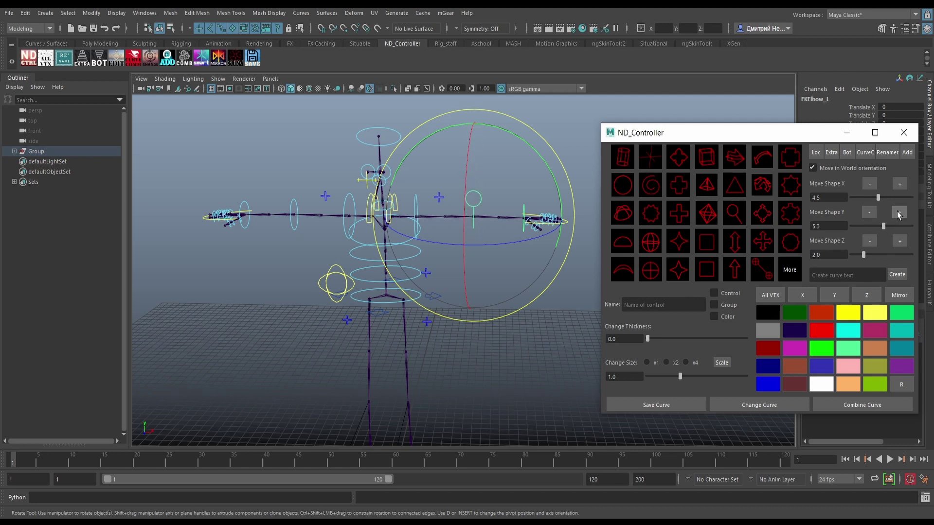
{"action": "left_click", "coordinate": [899, 214]}
Select the Main control at the feet and set its curve thickness to 2.7.
{"action": "middle_click_drag", "start_coordinate": [474, 375], "coordinate": [485, 282], "text": "alt"}
{"action": "scroll", "coordinate": [485, 282], "scroll_direction": "down", "scroll_amount": 5}
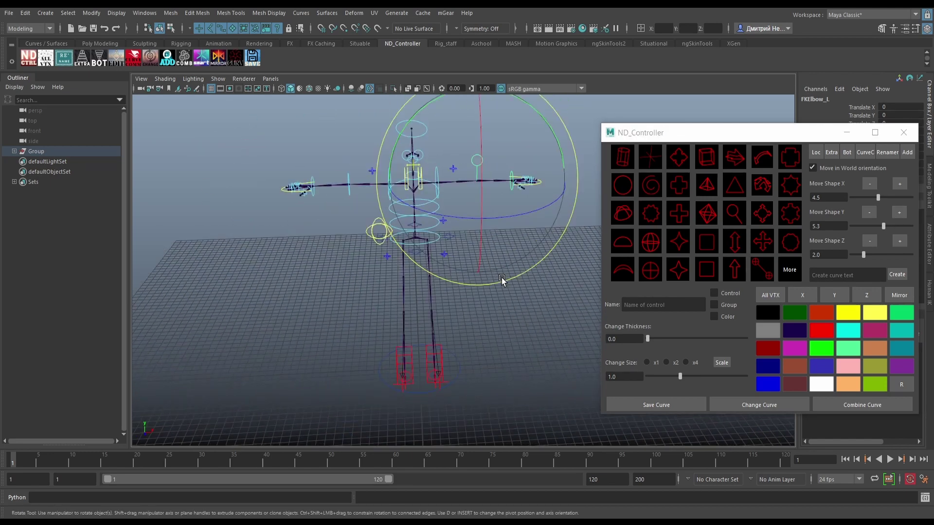
{"action": "left_click_drag", "start_coordinate": [462, 366], "coordinate": [468, 380]}
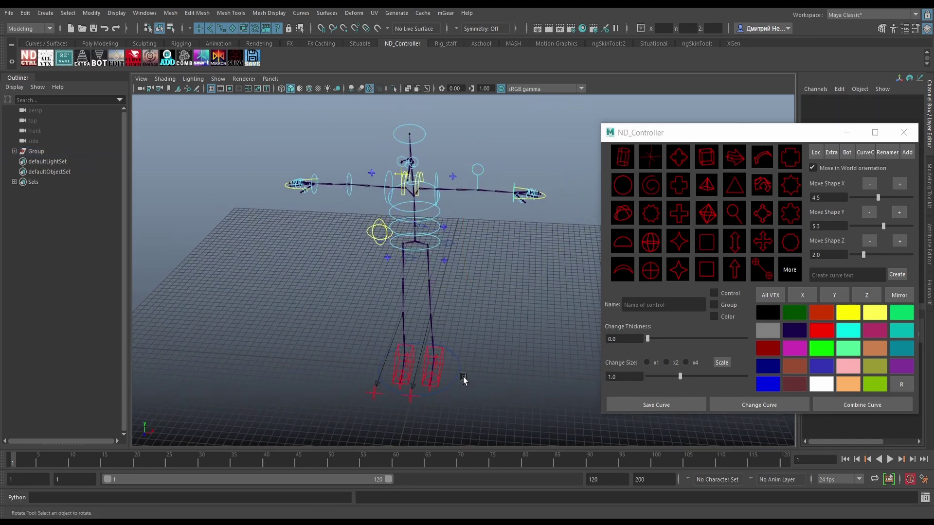
{"action": "key", "text": "ctrl+z"}
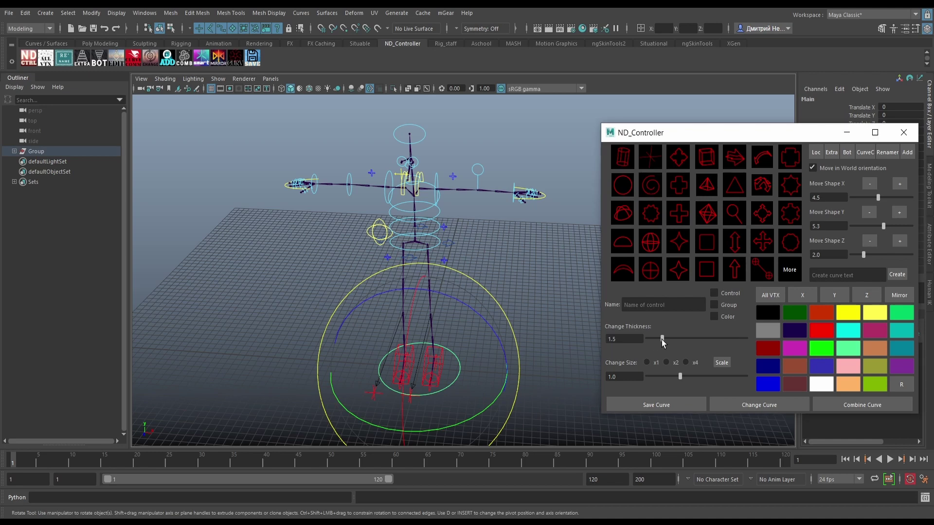
{"action": "left_click_drag", "start_coordinate": [662, 339], "coordinate": [674, 341]}
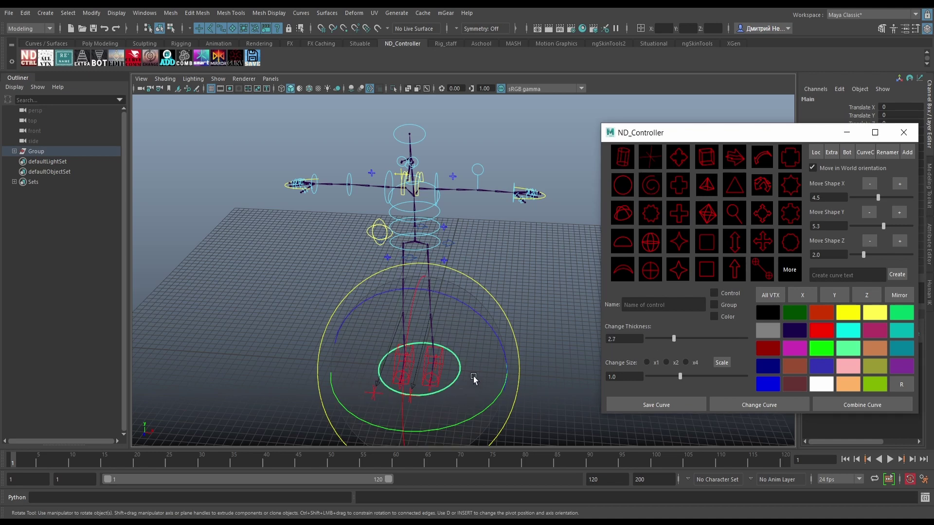
Select the left leg, spine and left arm FKIK controls in turn.
{"action": "left_click", "coordinate": [529, 326]}
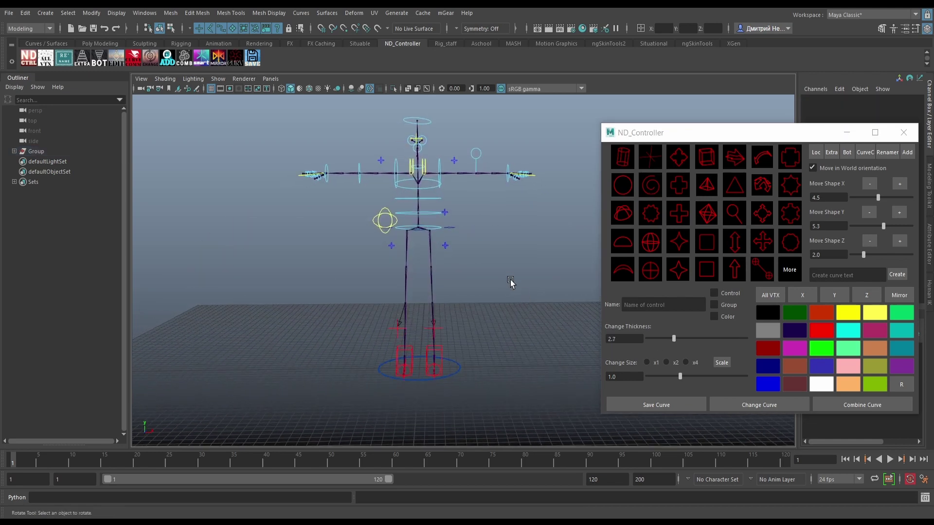
{"action": "left_click_drag", "start_coordinate": [529, 326], "coordinate": [484, 294], "text": "alt"}
{"action": "left_click", "coordinate": [483, 282]}
{"action": "key", "text": "q"}
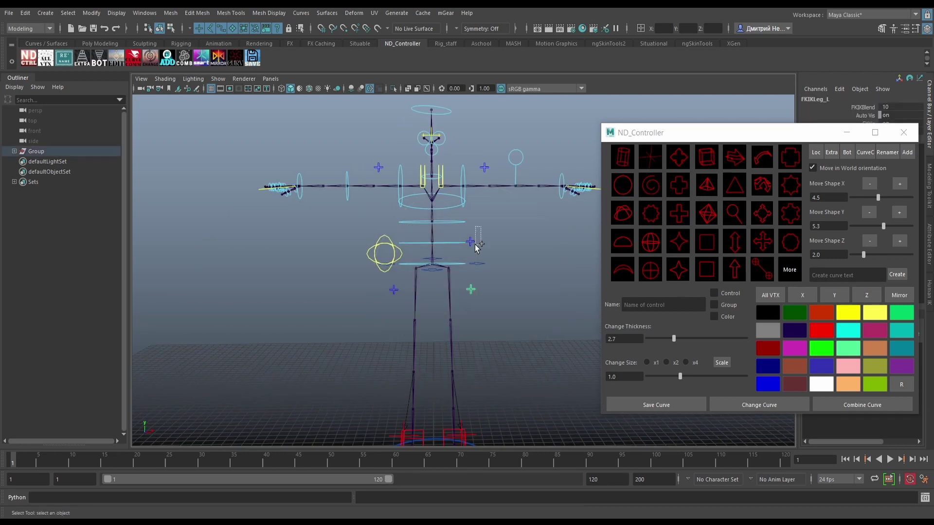
{"action": "left_click", "coordinate": [471, 242]}
{"action": "left_click", "coordinate": [405, 303]}
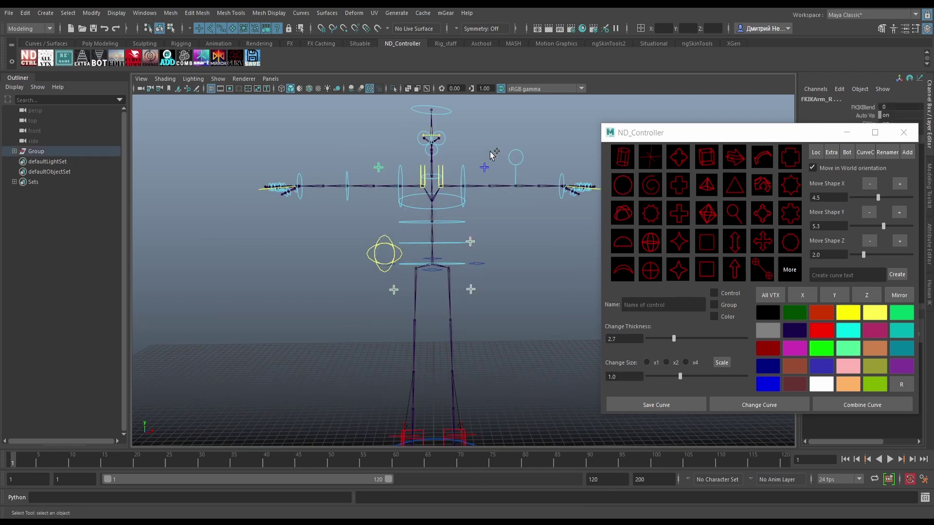
{"action": "left_click", "coordinate": [484, 167]}
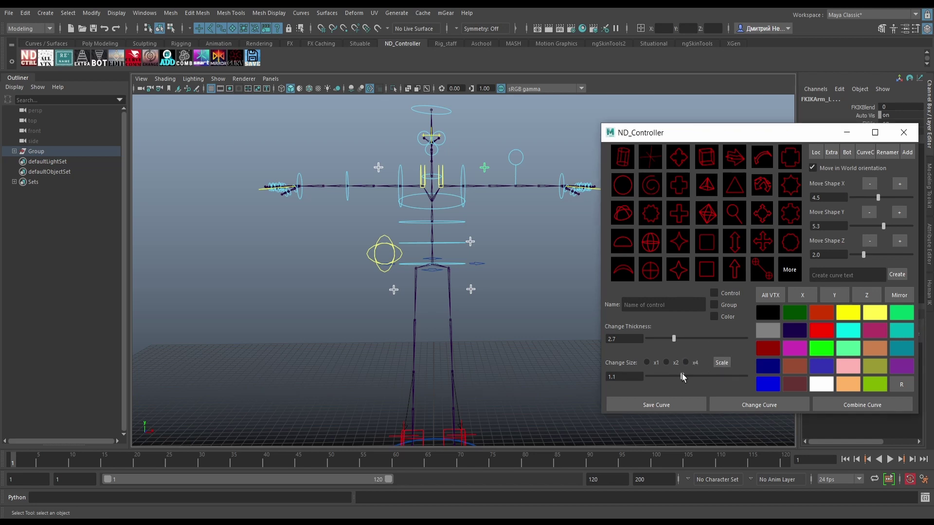
{"action": "left_click", "coordinate": [724, 364]}
{"action": "left_click", "coordinate": [726, 362]}
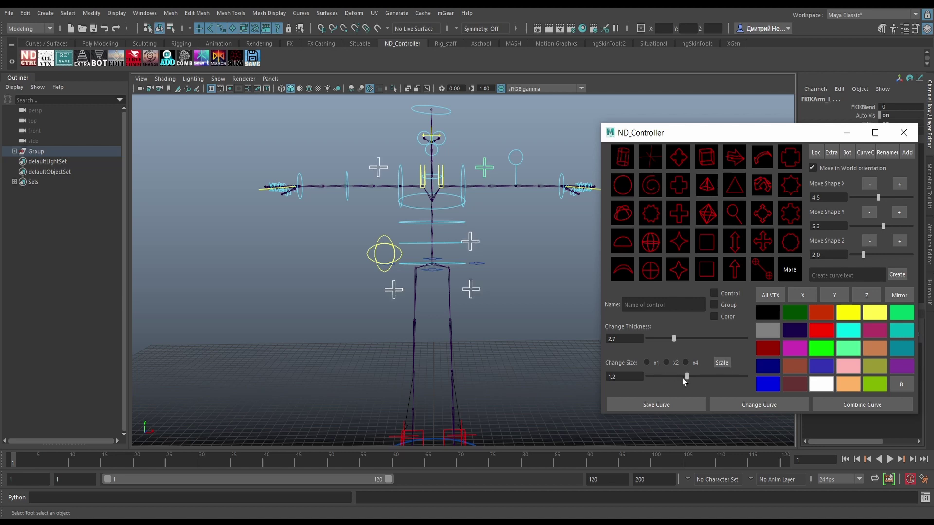
{"action": "left_click", "coordinate": [725, 362]}
{"action": "left_click", "coordinate": [726, 362]}
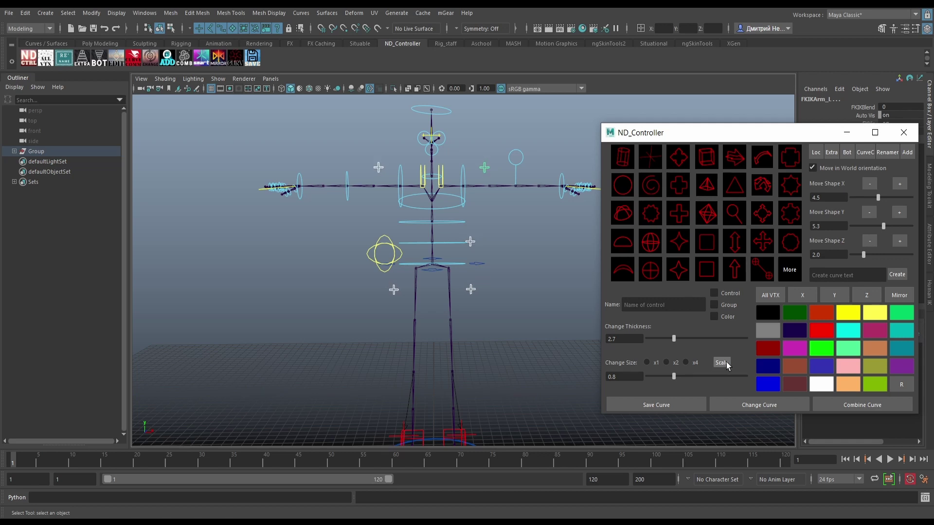
{"action": "left_click", "coordinate": [666, 362]}
{"action": "left_click_drag", "start_coordinate": [685, 374], "coordinate": [688, 375]}
{"action": "left_click", "coordinate": [720, 363]}
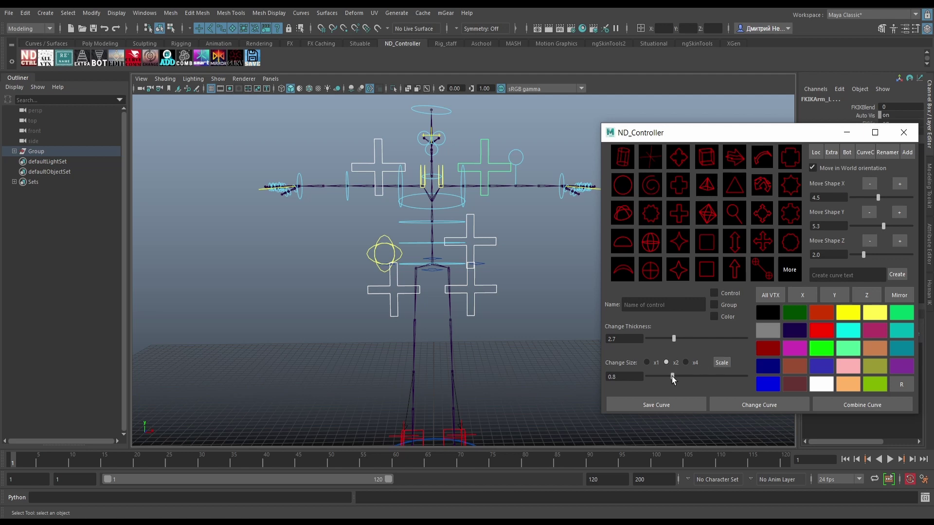
{"action": "left_click", "coordinate": [721, 363]}
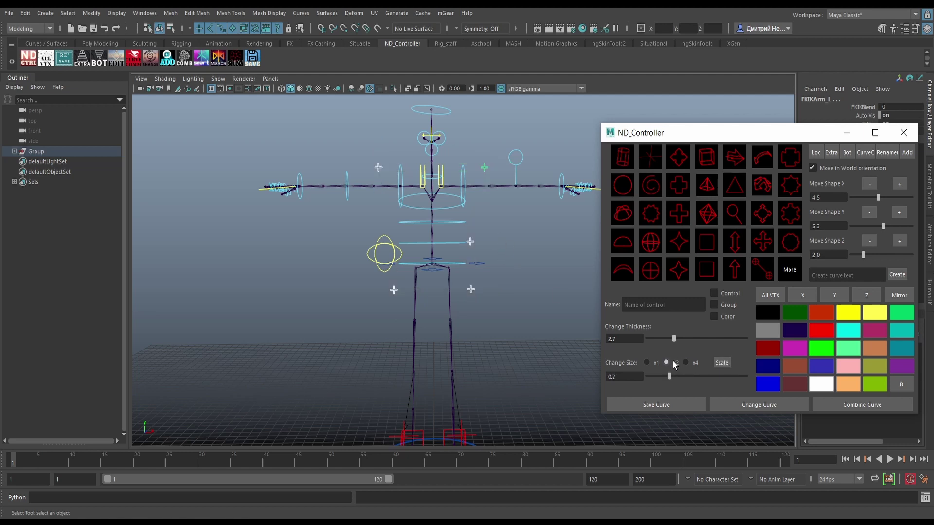
{"action": "left_click", "coordinate": [722, 363]}
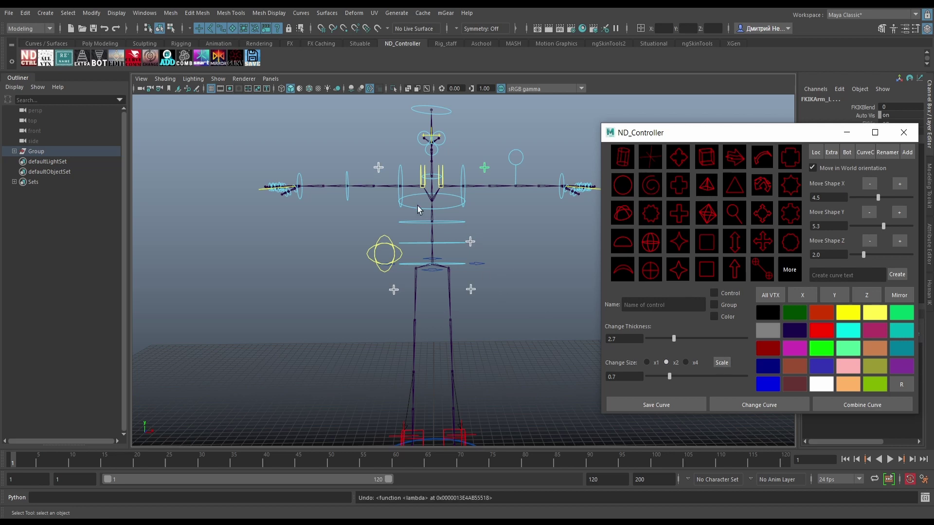
Reset the spine ring controls to their default colour, removing the red override.
{"action": "left_click", "coordinate": [511, 249]}
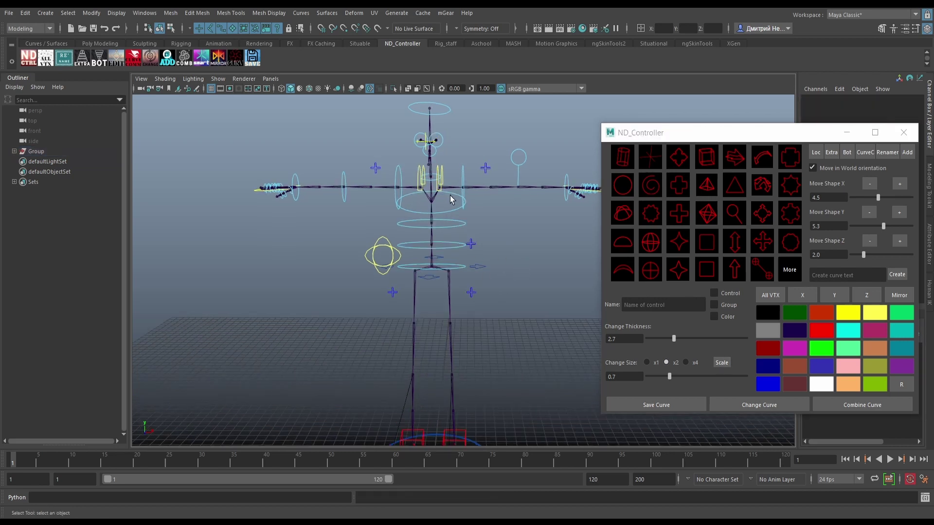
{"action": "left_click", "coordinate": [448, 245]}
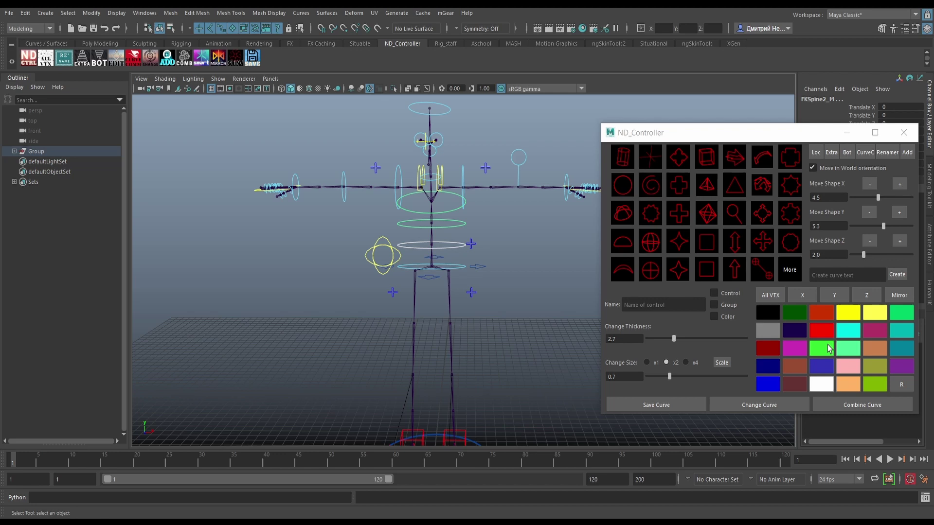
{"action": "left_click", "coordinate": [517, 239]}
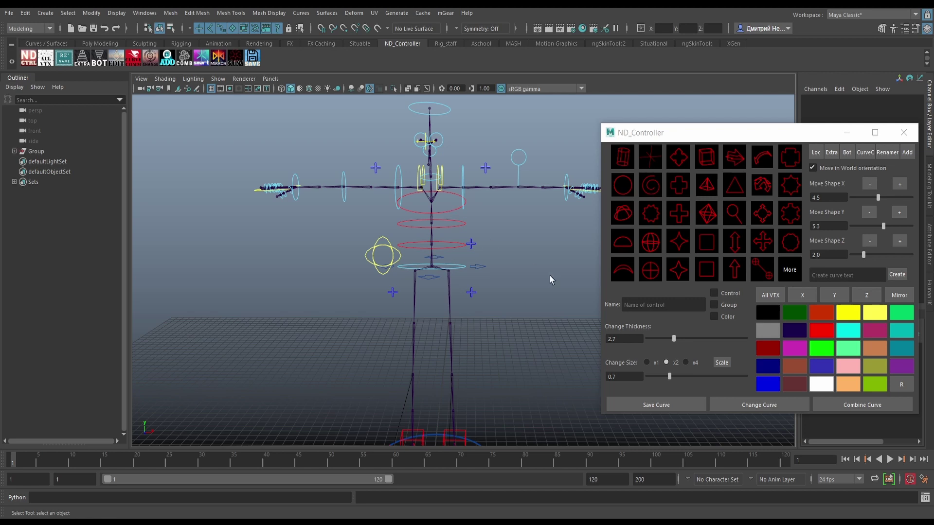
{"action": "left_click", "coordinate": [453, 253]}
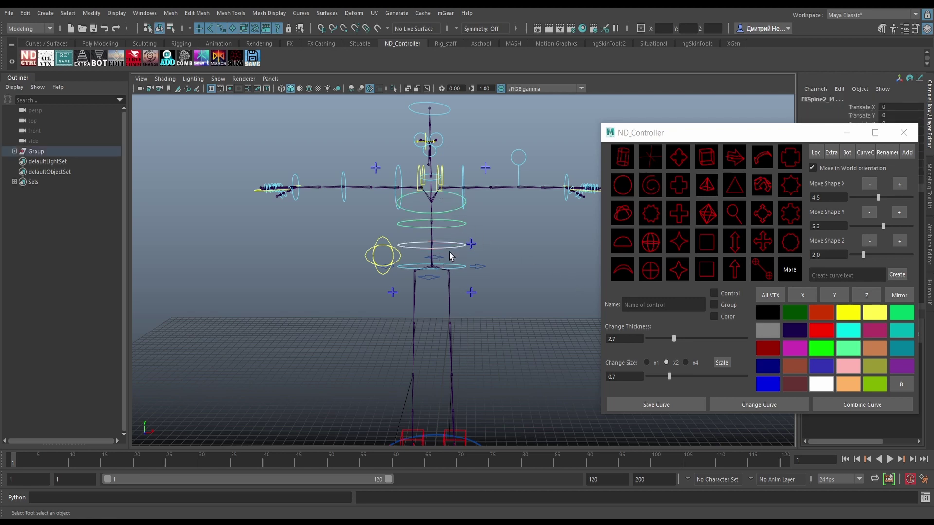
{"action": "left_click", "coordinate": [901, 385]}
{"action": "left_click", "coordinate": [496, 235]}
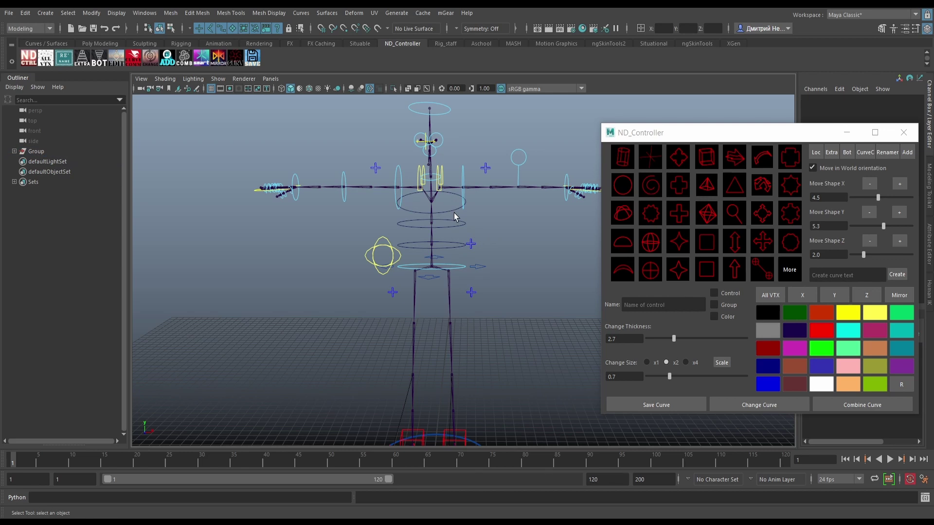
Orbit the view and select the left elbow control FKElbow_L.
{"action": "left_click_drag", "start_coordinate": [454, 212], "coordinate": [448, 260], "text": "alt"}
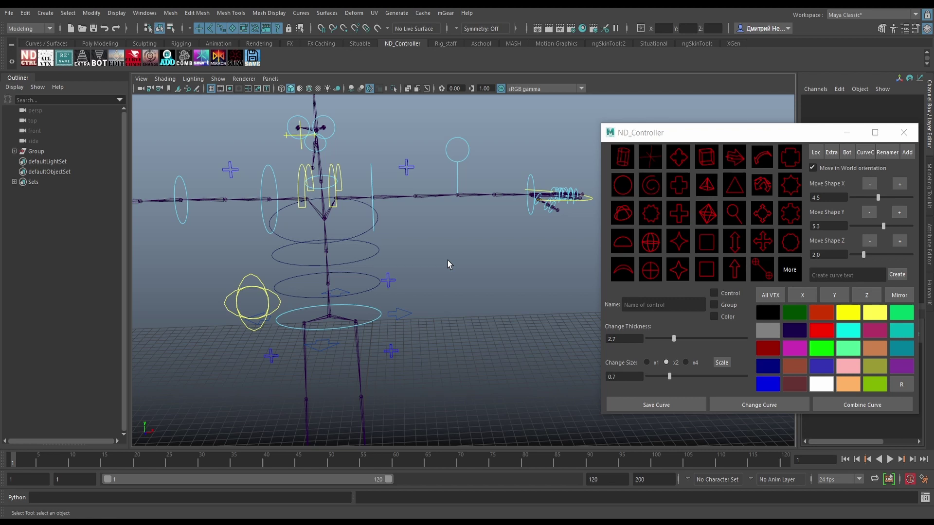
{"action": "left_click", "coordinate": [766, 407]}
{"action": "left_click", "coordinate": [450, 140]}
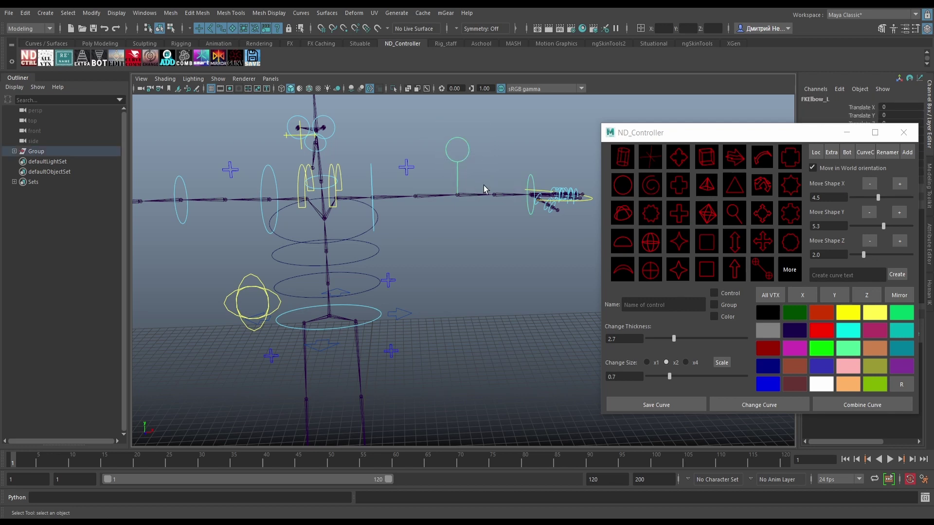
Copy FKElbow_L's circle-on-stick shape onto FKWrist_L and FKShoulder_L, then select FKIKSpine_M.
{"action": "left_click", "coordinate": [531, 195], "text": "shift"}
{"action": "left_click", "coordinate": [378, 179], "text": "shift"}
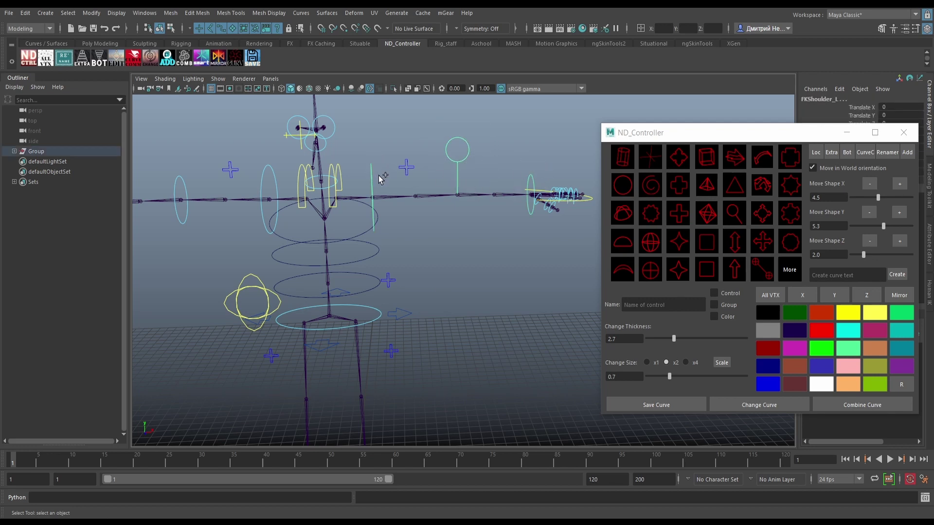
{"action": "left_click", "coordinate": [760, 403]}
{"action": "left_click", "coordinate": [468, 273]}
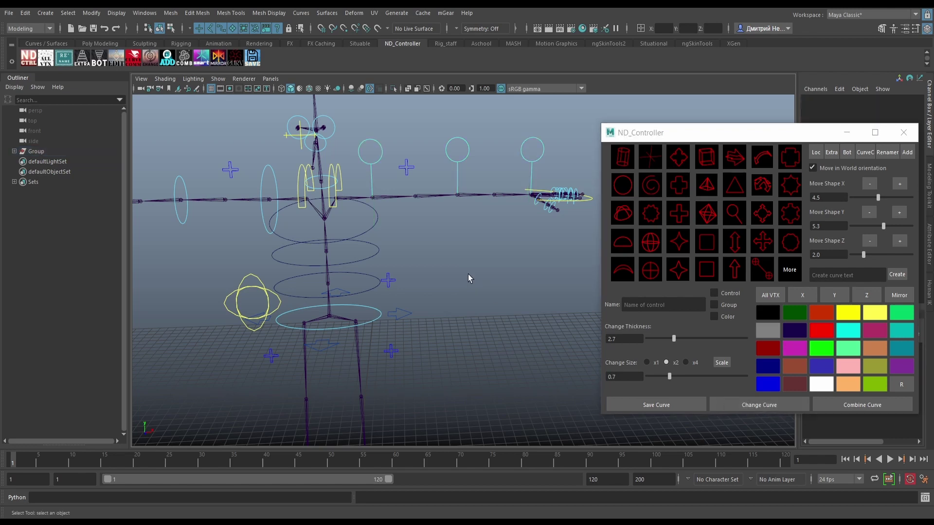
{"action": "mouse_move", "coordinate": [468, 274]}
{"action": "left_mouse_down", "text": "alt"}
{"action": "mouse_move", "coordinate": [448, 281]}
{"action": "mouse_move", "coordinate": [490, 296]}
{"action": "mouse_move", "coordinate": [492, 267]}
{"action": "mouse_move", "coordinate": [447, 271]}
{"action": "mouse_move", "coordinate": [693, 209]}
{"action": "left_mouse_up", "text": "alt"}
{"action": "left_click", "coordinate": [445, 271]}
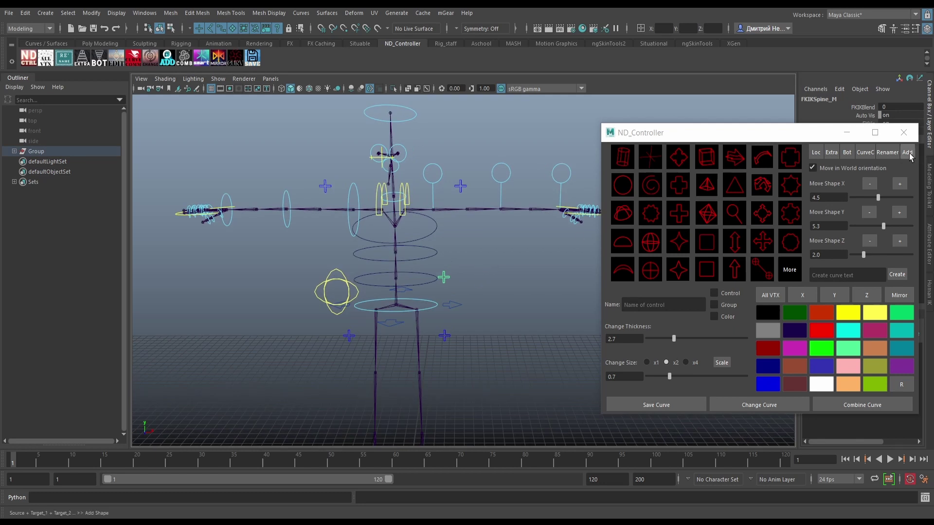
Add the FKIKSpine_M cross shape to the three spine rings, including FKChest_M.
{"action": "left_click", "coordinate": [425, 230]}
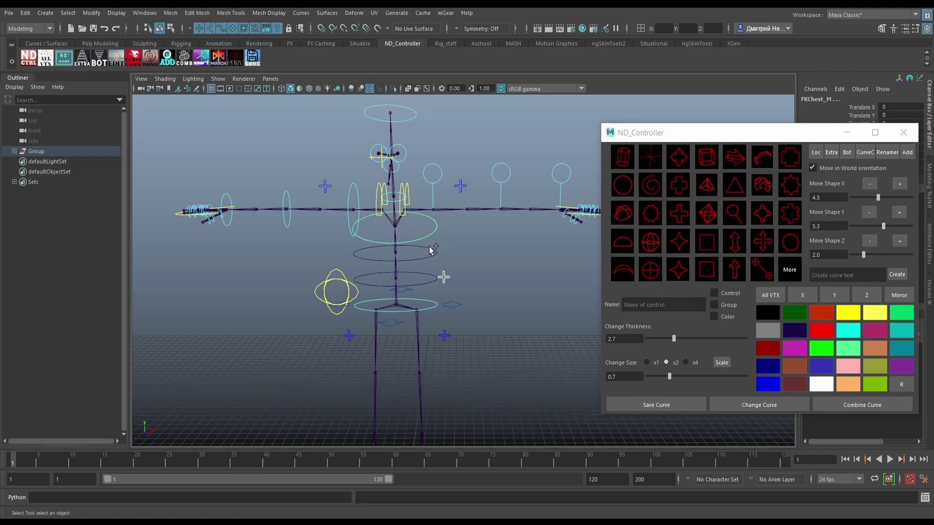
{"action": "left_click", "coordinate": [429, 247], "text": "shift"}
{"action": "left_click", "coordinate": [428, 279], "text": "shift"}
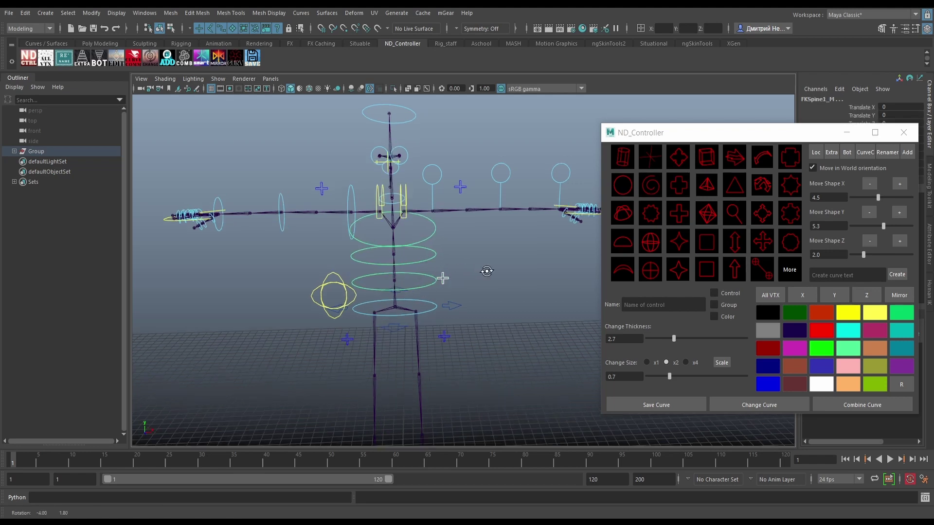
{"action": "mouse_move", "coordinate": [445, 285]}
{"action": "left_mouse_down", "text": "alt"}
{"action": "mouse_move", "coordinate": [491, 258]}
{"action": "mouse_move", "coordinate": [504, 302]}
{"action": "left_mouse_up", "text": "alt"}
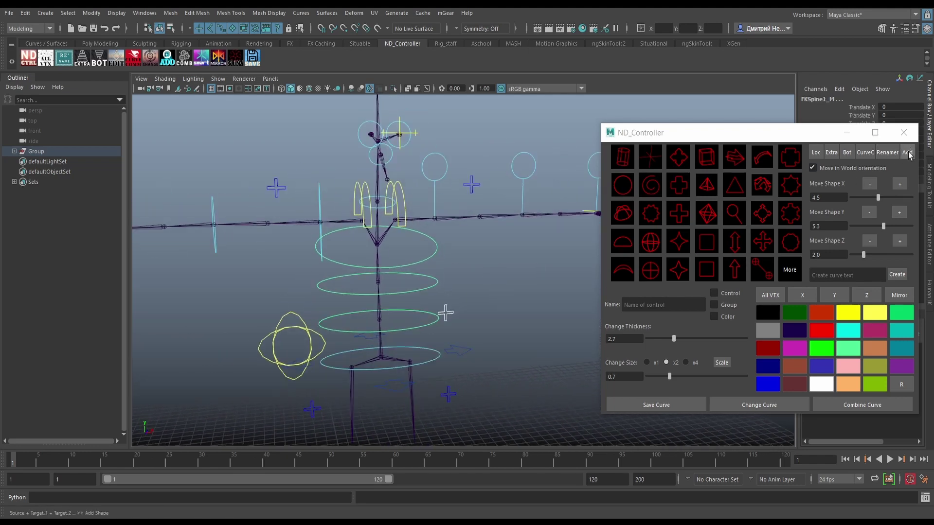
{"action": "left_click_drag", "start_coordinate": [445, 312], "coordinate": [418, 296], "text": "alt"}
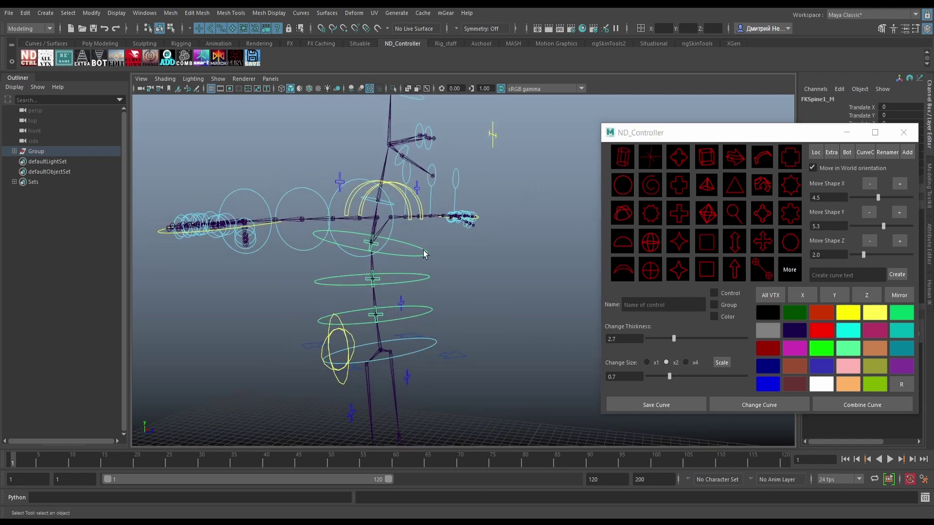
{"action": "left_click", "coordinate": [421, 287]}
{"action": "left_click", "coordinate": [424, 252]}
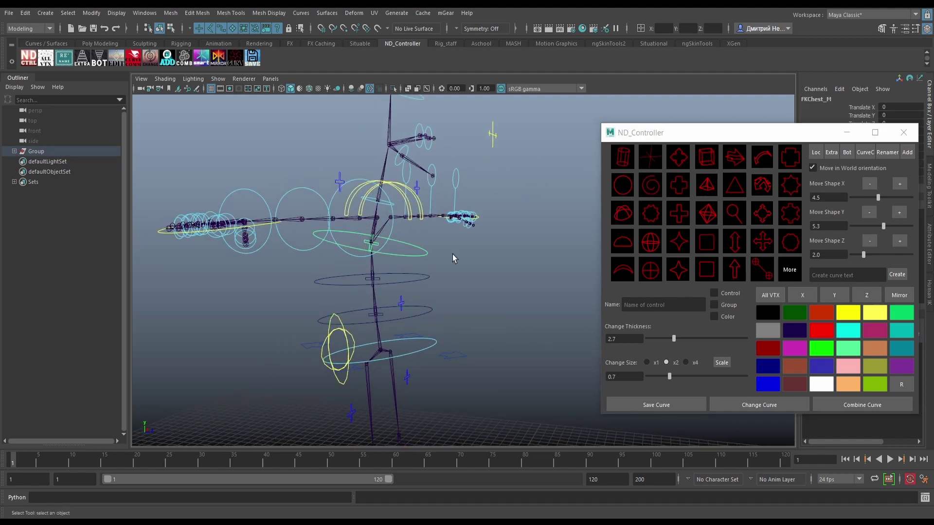
{"action": "mouse_move", "coordinate": [452, 258]}
{"action": "left_mouse_down", "text": "alt"}
{"action": "mouse_move", "coordinate": [408, 265]}
{"action": "mouse_move", "coordinate": [490, 271]}
{"action": "left_mouse_up", "text": "alt"}
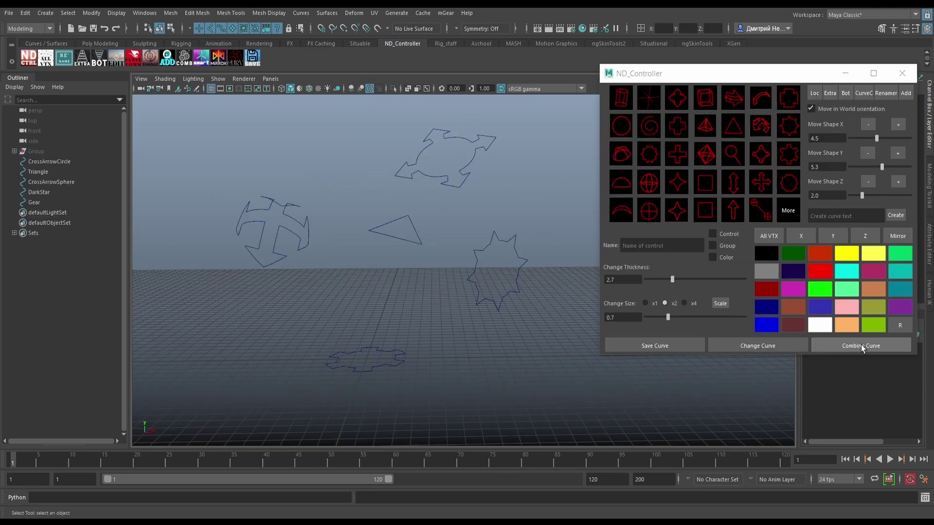
Combine CrossArrowSphere, CrossArrowCircle, Triangle and DarkStar into Gear, then move it down.
{"action": "left_click", "coordinate": [275, 191]}
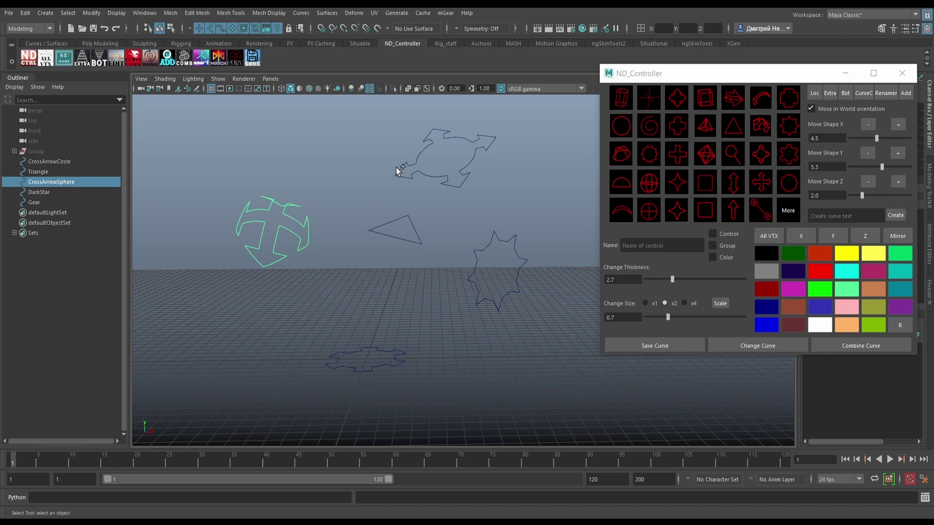
{"action": "left_click", "coordinate": [396, 168], "text": "shift"}
{"action": "left_click", "coordinate": [390, 222], "text": "shift"}
{"action": "left_click_drag", "start_coordinate": [469, 202], "coordinate": [518, 293], "text": "shift"}
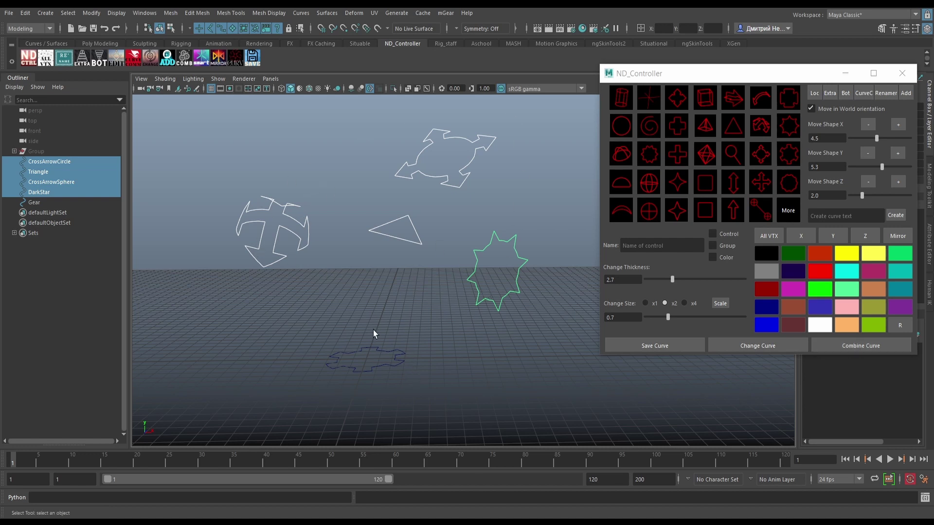
{"action": "left_click", "coordinate": [379, 343], "text": "shift"}
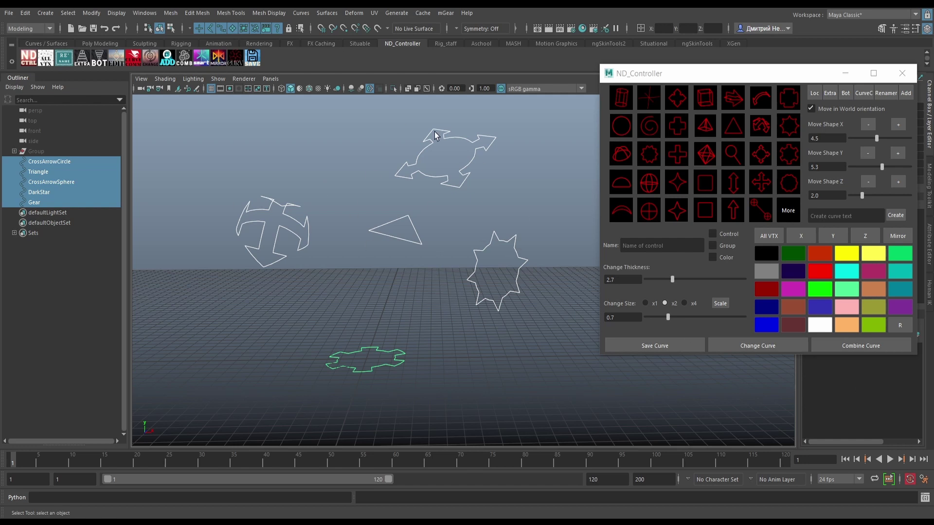
{"action": "left_click", "coordinate": [853, 345]}
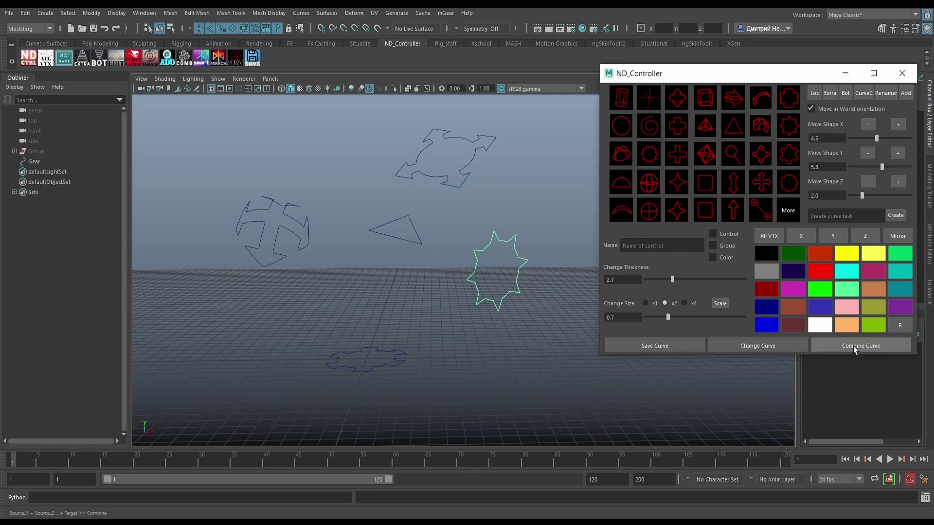
{"action": "key", "text": "w"}
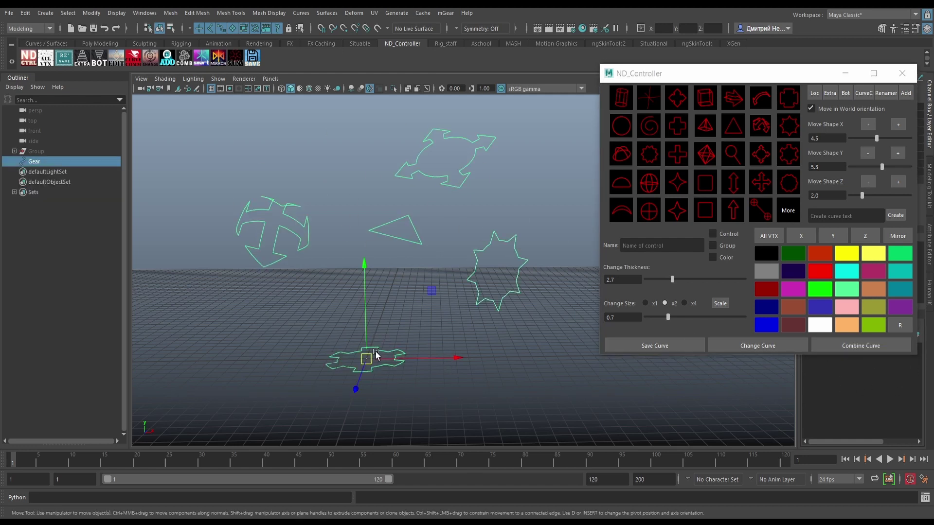
{"action": "left_click_drag", "start_coordinate": [365, 359], "coordinate": [368, 431]}
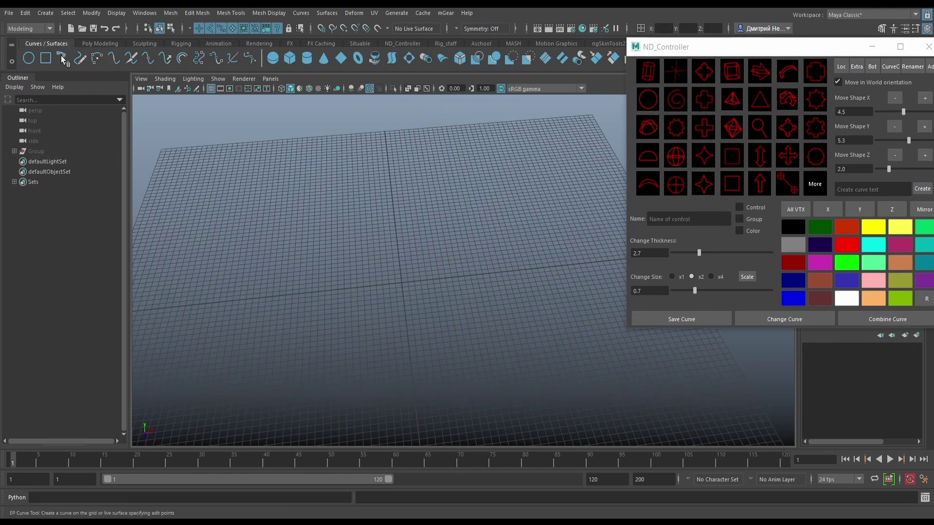
Draw a new seven-point curve on the grid.
{"action": "right_click_drag", "start_coordinate": [437, 210], "coordinate": [428, 204], "text": "alt"}
{"action": "left_click_drag", "start_coordinate": [428, 204], "coordinate": [463, 223], "text": "alt"}
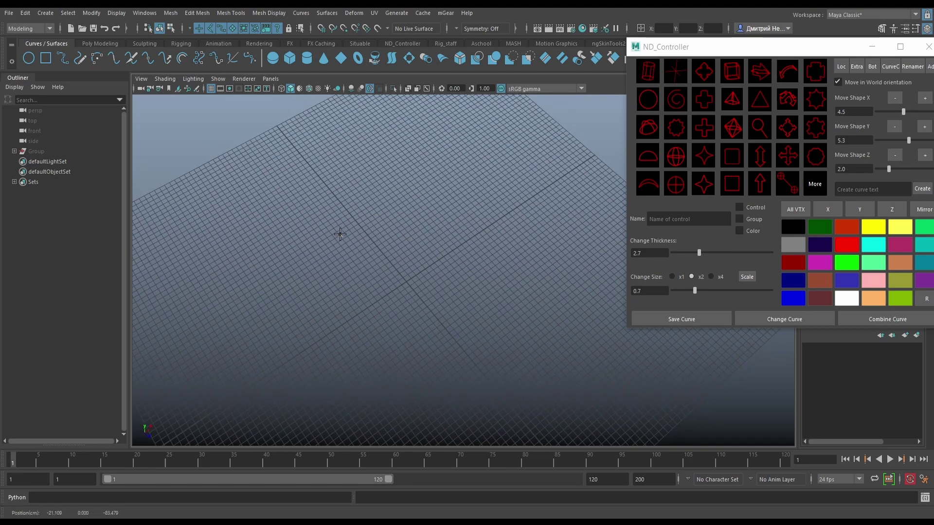
{"action": "left_click", "coordinate": [340, 235]}
{"action": "left_click", "coordinate": [498, 195]}
{"action": "left_click", "coordinate": [544, 256]}
{"action": "left_click", "coordinate": [548, 380]}
{"action": "left_click", "coordinate": [457, 386]}
{"action": "left_click", "coordinate": [292, 344]}
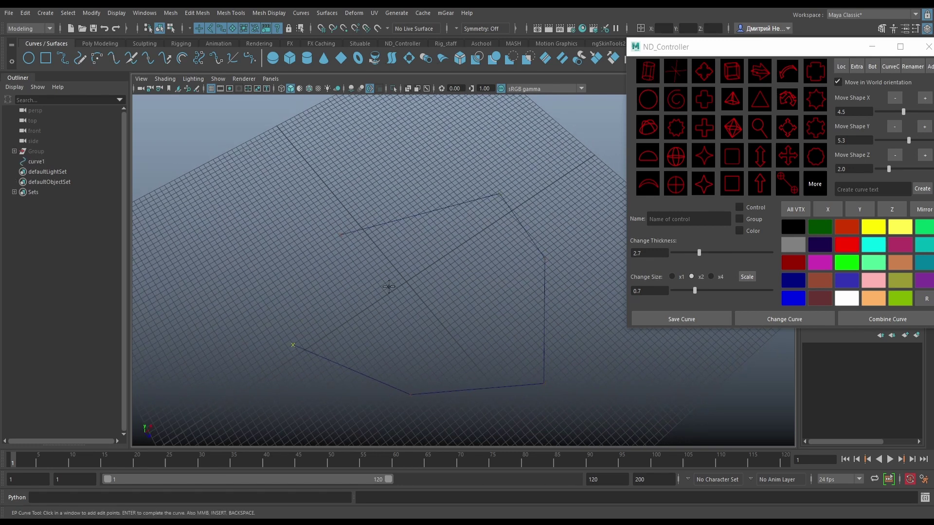
{"action": "left_click", "coordinate": [408, 282]}
{"action": "key", "text": "Return"}
Save the drawn curve to ND_Curve_Saver's library as 'Test'.
{"action": "mouse_move", "coordinate": [461, 309]}
{"action": "left_mouse_down", "text": "alt"}
{"action": "mouse_move", "coordinate": [463, 274]}
{"action": "mouse_move", "coordinate": [449, 298]}
{"action": "mouse_move", "coordinate": [485, 294]}
{"action": "left_mouse_up", "text": "alt"}
{"action": "left_click", "coordinate": [448, 298]}
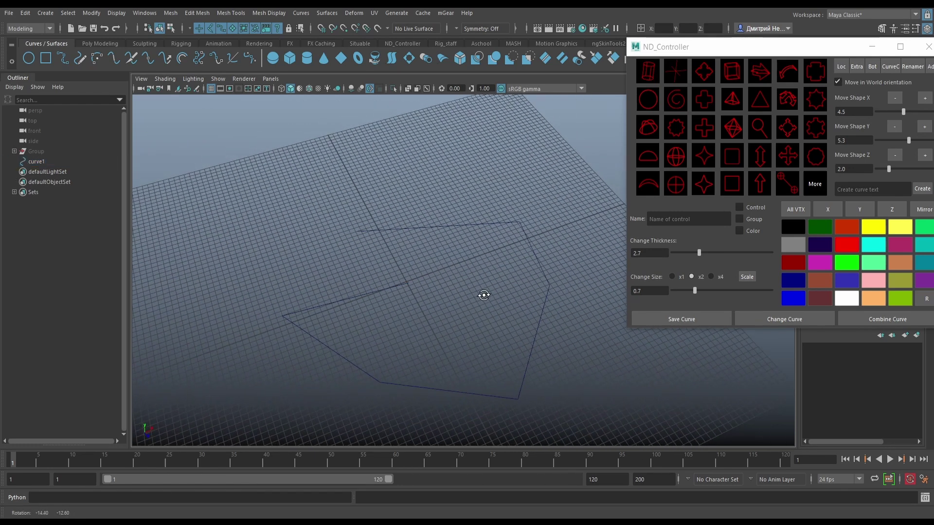
{"action": "left_click_drag", "start_coordinate": [363, 276], "coordinate": [366, 321]}
{"action": "left_click", "coordinate": [685, 318]}
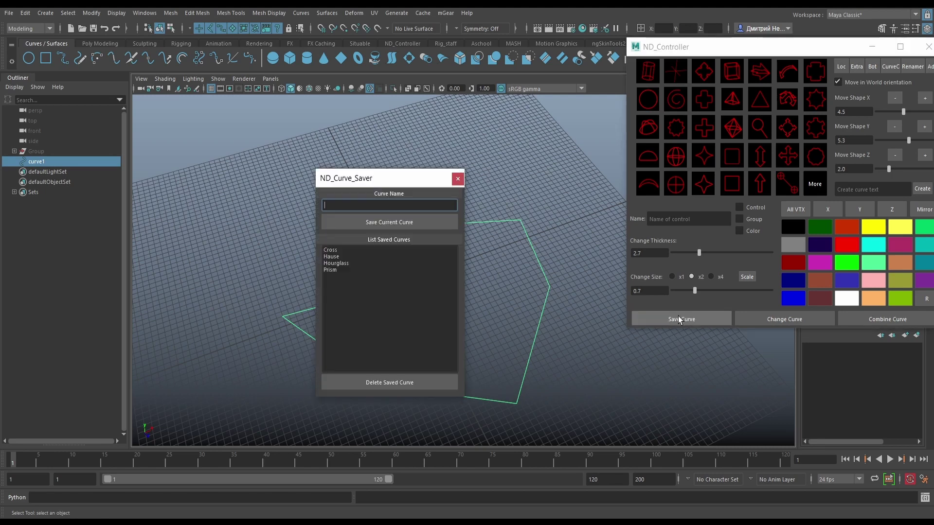
{"action": "left_click_drag", "start_coordinate": [380, 181], "coordinate": [123, 214]}
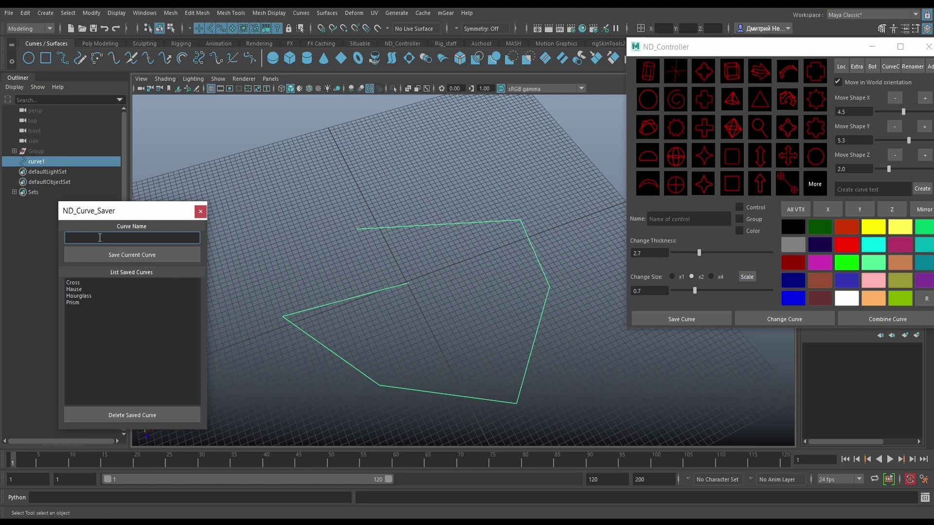
{"action": "type", "text": "Test"}
{"action": "left_click", "coordinate": [95, 254]}
{"action": "left_click", "coordinate": [74, 309]}
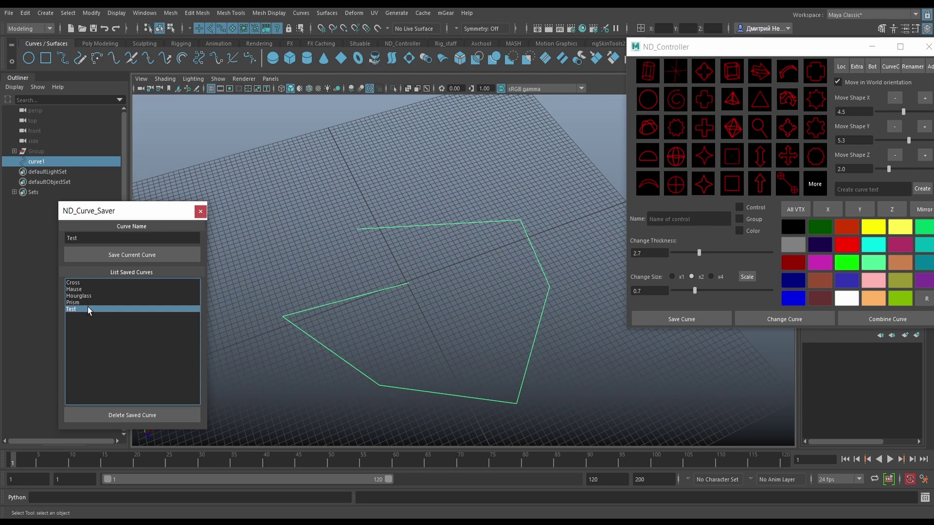
Delete the drawn curve and load the saved Test curve back into the scene.
{"action": "left_click_drag", "start_coordinate": [336, 279], "coordinate": [317, 346]}
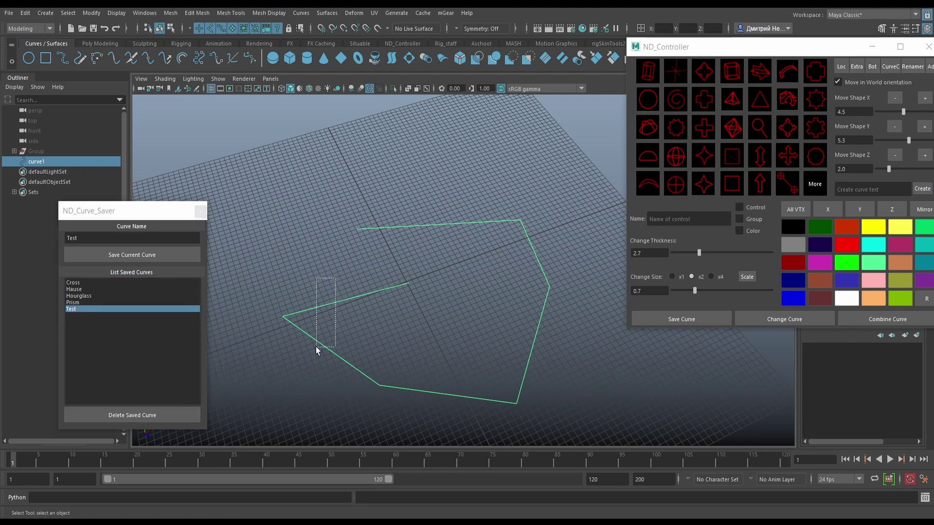
{"action": "key", "text": "Delete"}
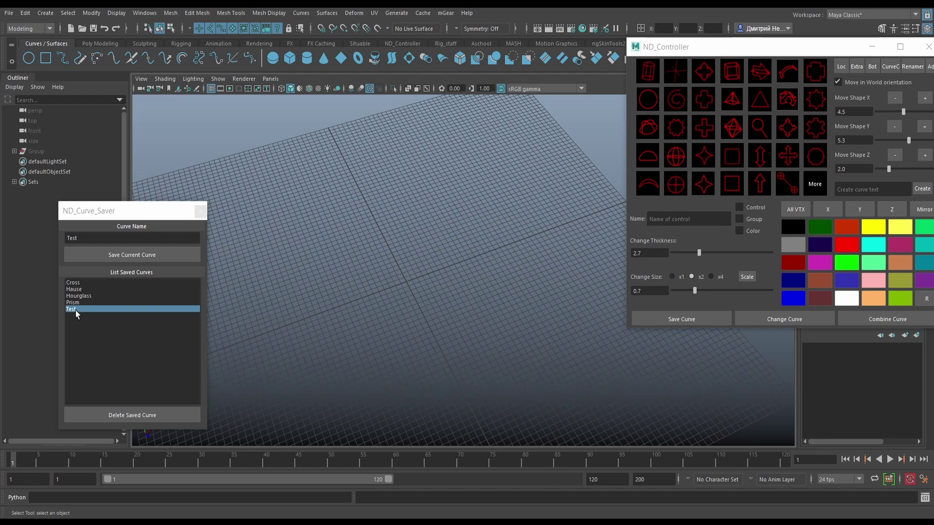
{"action": "double_click", "coordinate": [74, 310]}
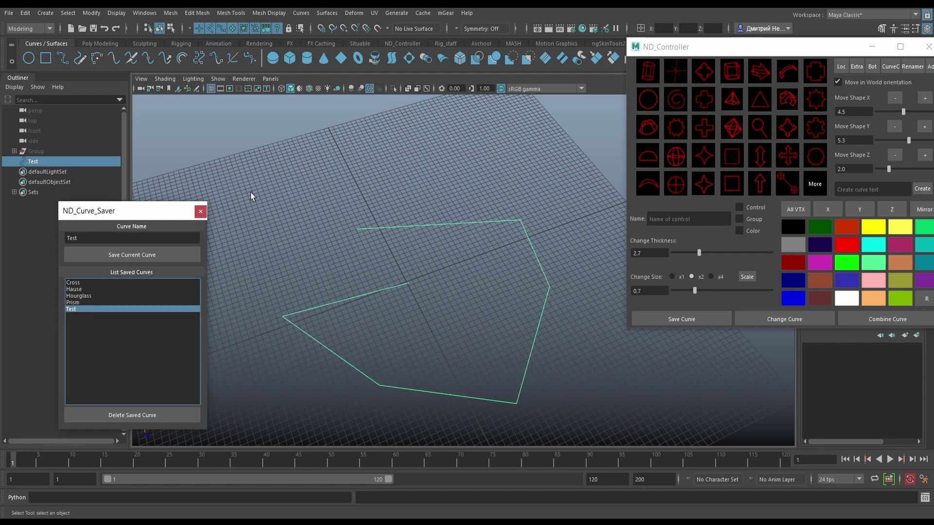
{"action": "left_click_drag", "start_coordinate": [441, 319], "coordinate": [448, 316], "text": "alt"}
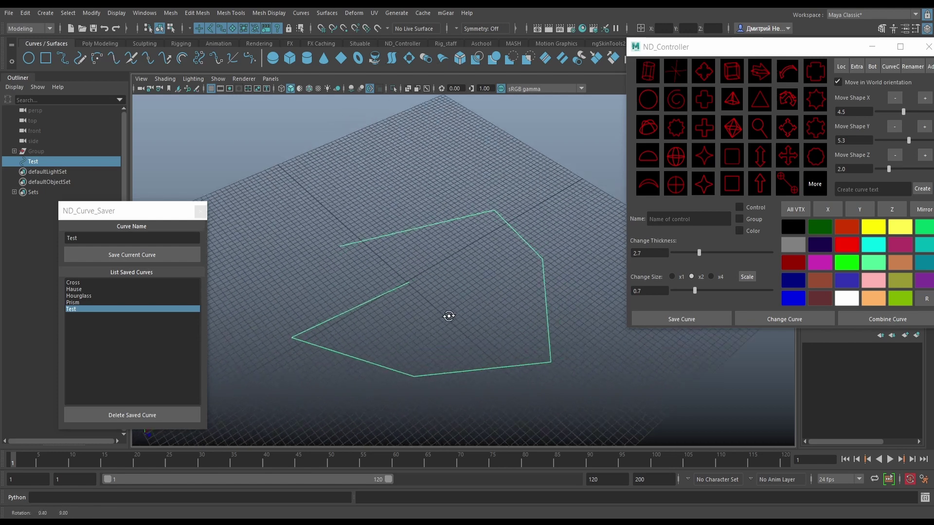
{"action": "left_click_drag", "start_coordinate": [319, 274], "coordinate": [311, 326]}
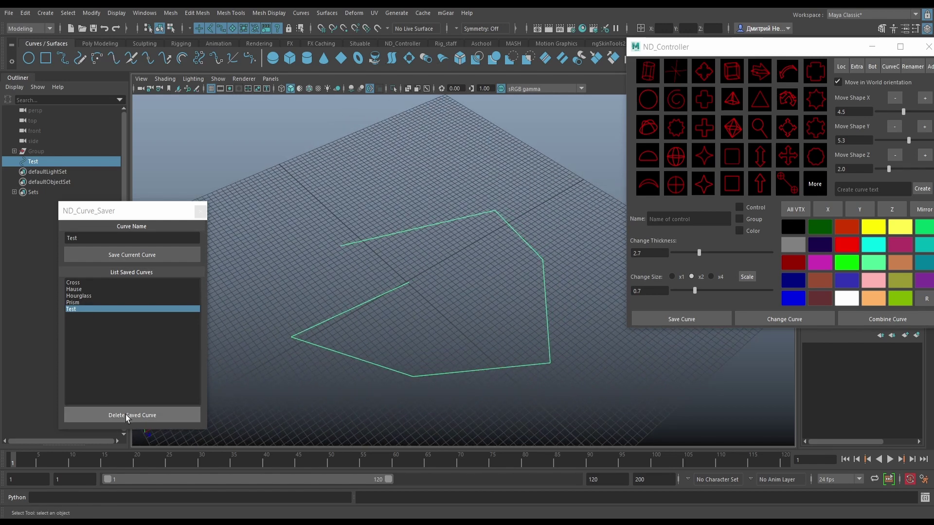
Delete Test from the saved curves list.
{"action": "left_click", "coordinate": [156, 416]}
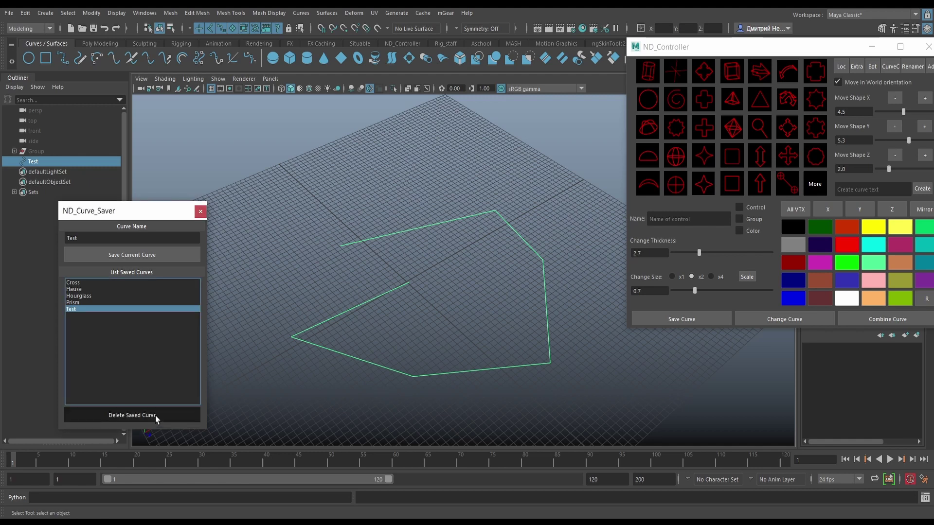
{"action": "left_click_drag", "start_coordinate": [282, 301], "coordinate": [320, 354]}
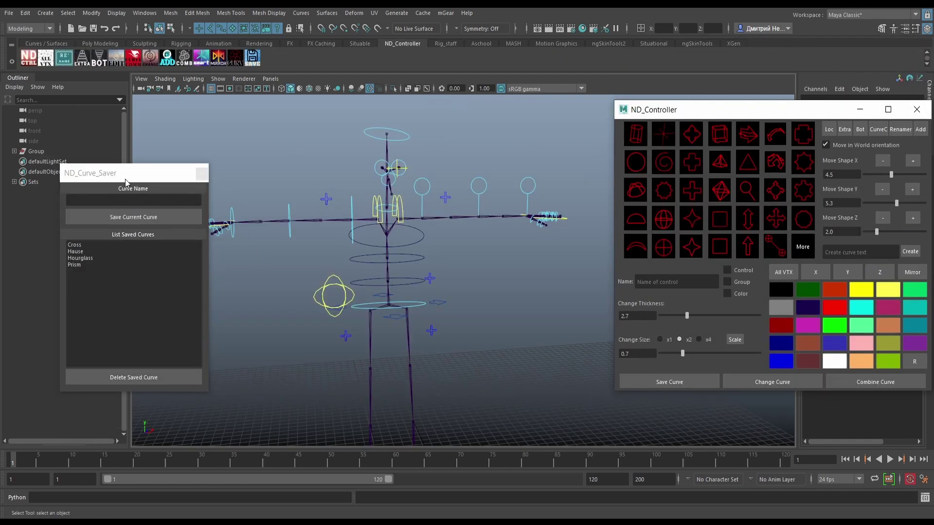
{"action": "left_click_drag", "start_coordinate": [128, 175], "coordinate": [106, 164]}
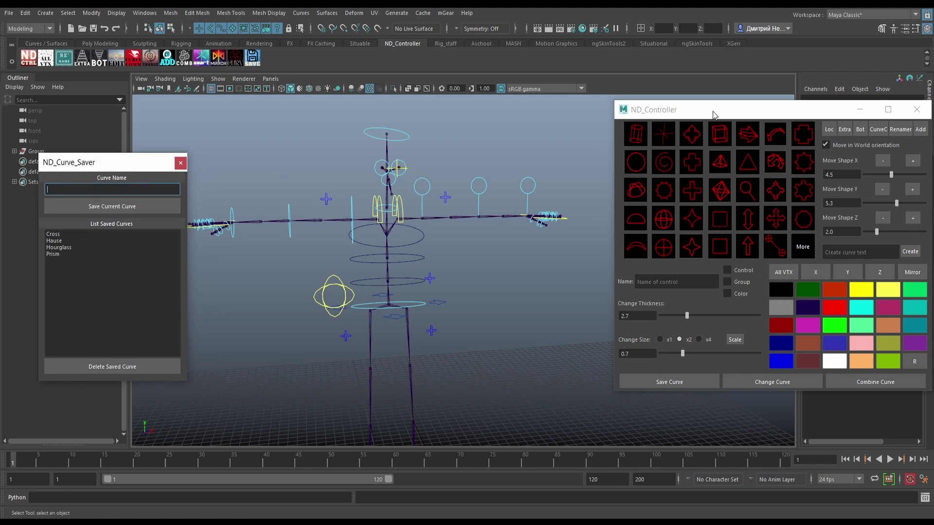
Save the arm's circle control shape to the curve library as FKElbow_L.
{"action": "left_click_drag", "start_coordinate": [713, 114], "coordinate": [688, 106]}
{"action": "left_click_drag", "start_coordinate": [401, 253], "coordinate": [487, 225], "text": "alt"}
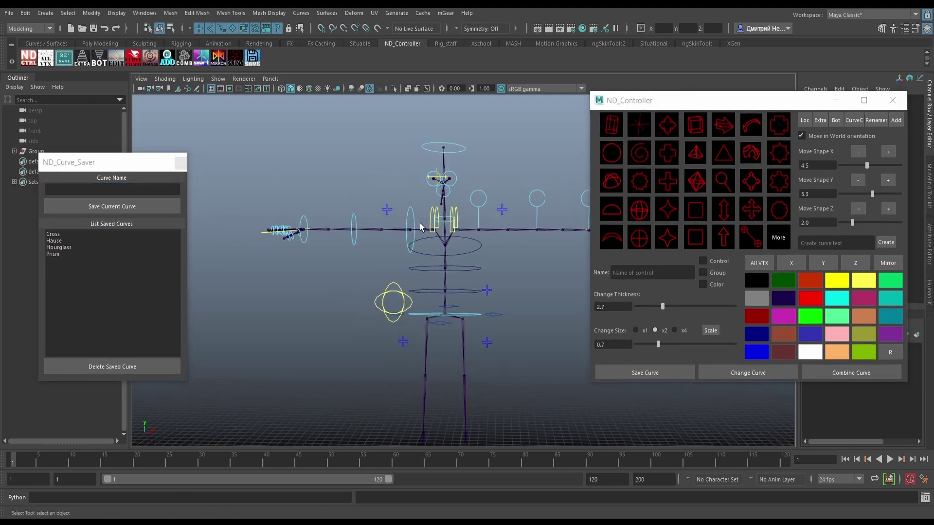
{"action": "left_click_drag", "start_coordinate": [486, 158], "coordinate": [506, 211]}
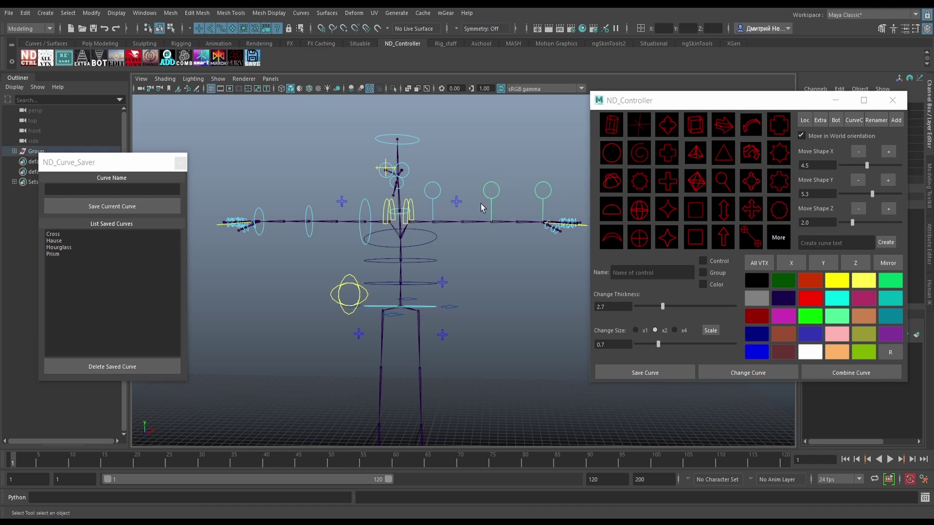
{"action": "left_click", "coordinate": [112, 206]}
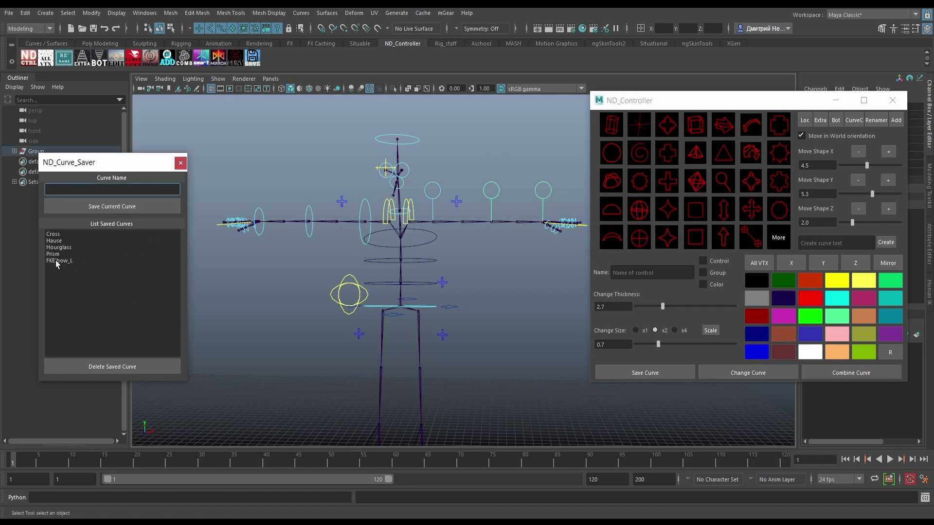
{"action": "left_click", "coordinate": [58, 260]}
Apply the saved FKElbow_L shape to one of the blue cross controls.
{"action": "left_click_drag", "start_coordinate": [413, 238], "coordinate": [451, 261], "text": "alt"}
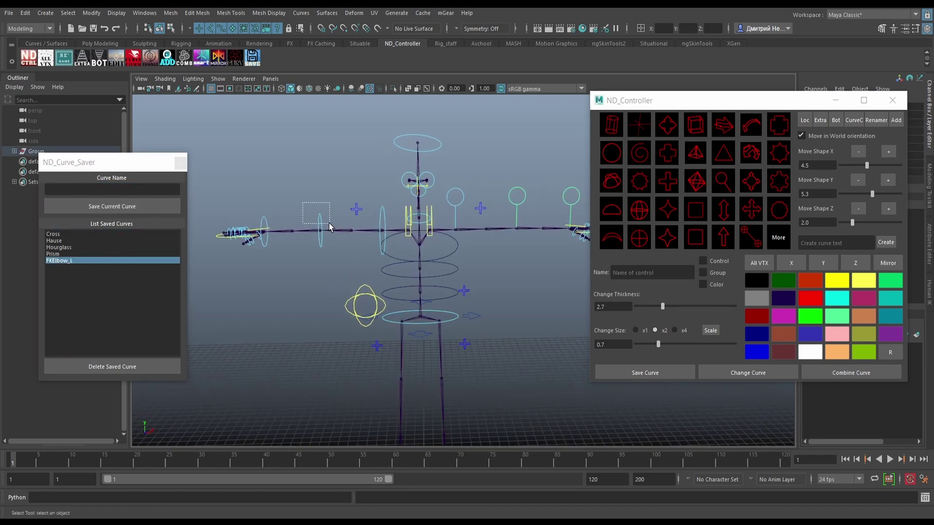
{"action": "mouse_move", "coordinate": [449, 324]}
{"action": "middle_mouse_down", "text": "alt"}
{"action": "mouse_move", "coordinate": [415, 278]}
{"action": "mouse_move", "coordinate": [305, 305]}
{"action": "middle_mouse_up", "text": "alt"}
{"action": "left_click", "coordinate": [429, 285]}
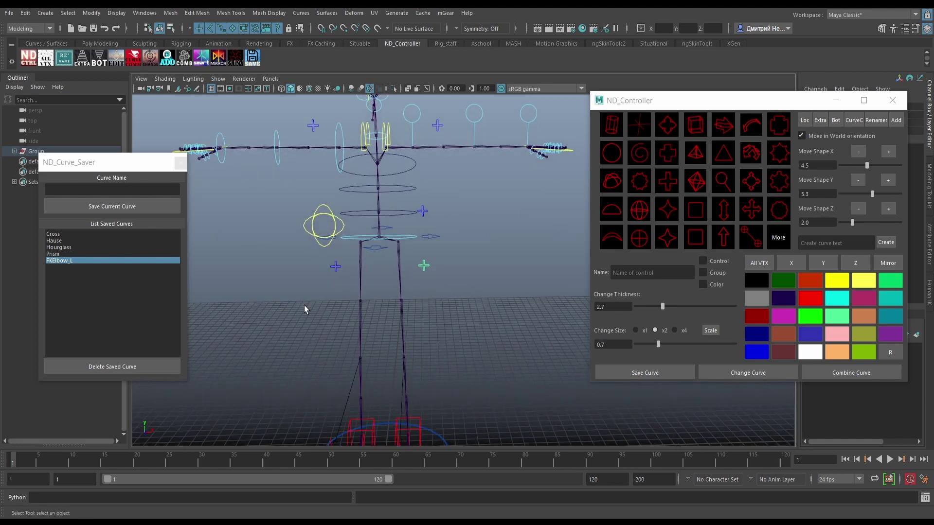
{"action": "double_click", "coordinate": [62, 263]}
{"action": "left_click_drag", "start_coordinate": [436, 275], "coordinate": [421, 272], "text": "alt"}
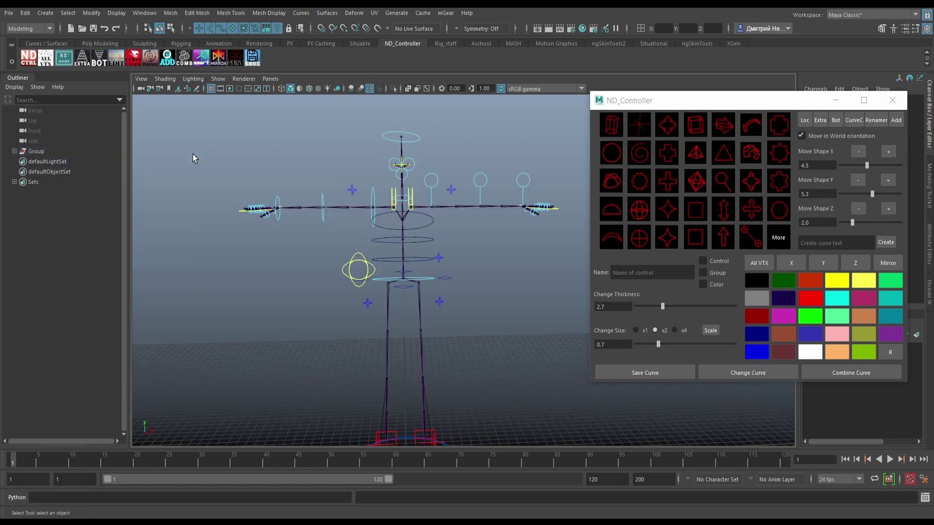
{"action": "left_click", "coordinate": [118, 62]}
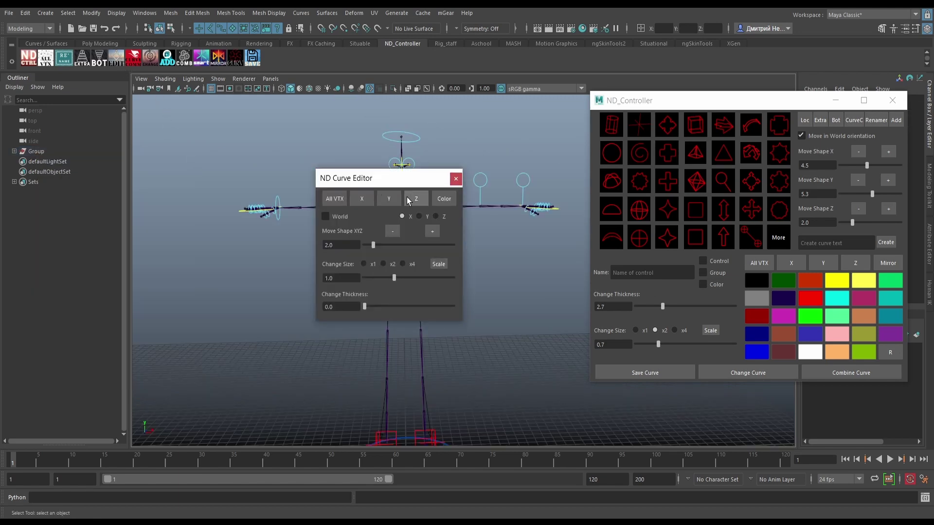
{"action": "left_click_drag", "start_coordinate": [384, 185], "coordinate": [129, 132]}
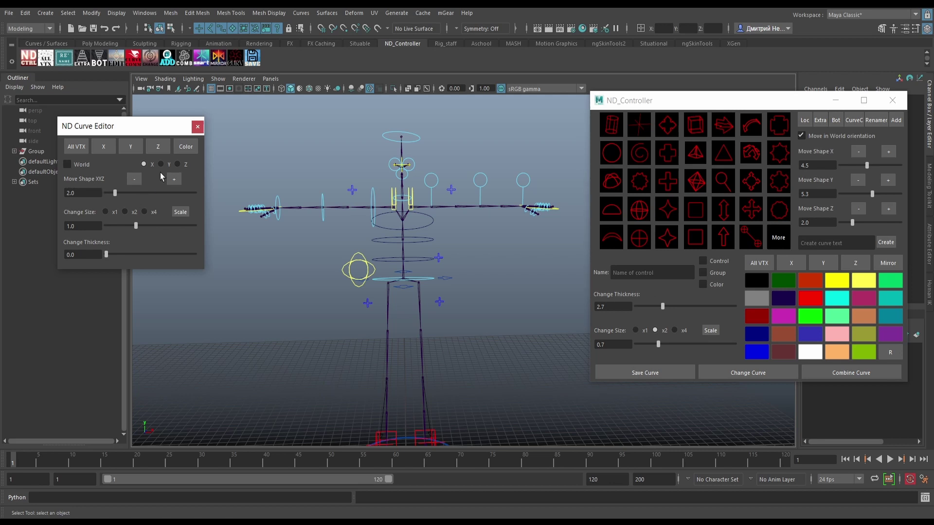
{"action": "left_click", "coordinate": [178, 164]}
{"action": "left_click", "coordinate": [143, 164]}
{"action": "left_click", "coordinate": [67, 165]}
{"action": "left_click", "coordinate": [186, 146]}
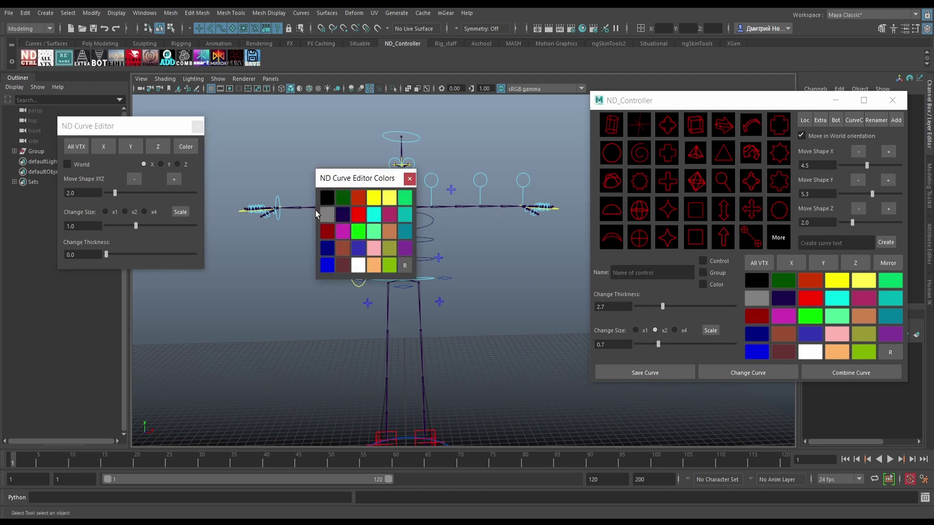
{"action": "left_click", "coordinate": [409, 178]}
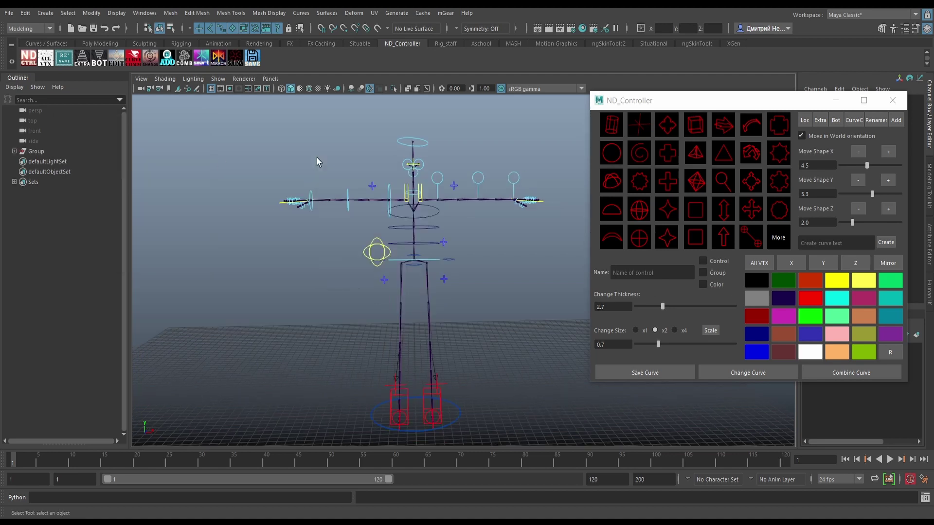
Create locators at the three right-arm circle controls with the Loc option.
{"action": "scroll", "coordinate": [340, 161], "scroll_direction": "up", "scroll_amount": 2}
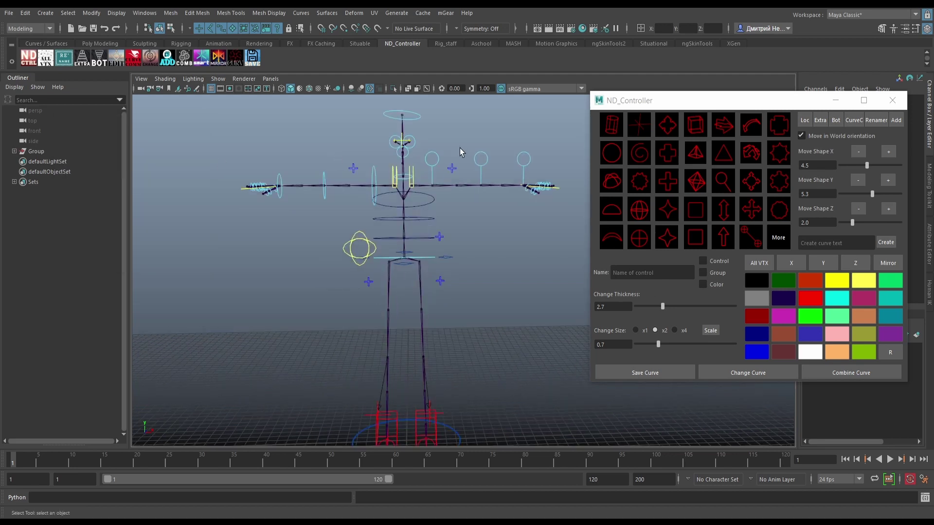
{"action": "left_click_drag", "start_coordinate": [460, 148], "coordinate": [459, 179], "text": "alt"}
{"action": "middle_click_drag", "start_coordinate": [459, 179], "coordinate": [458, 156], "text": "alt"}
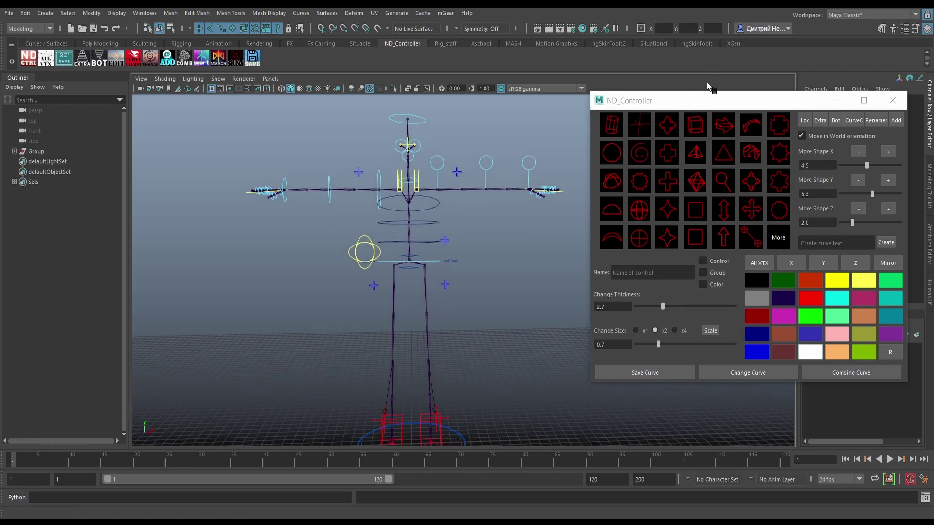
{"action": "left_click_drag", "start_coordinate": [707, 100], "coordinate": [713, 110]}
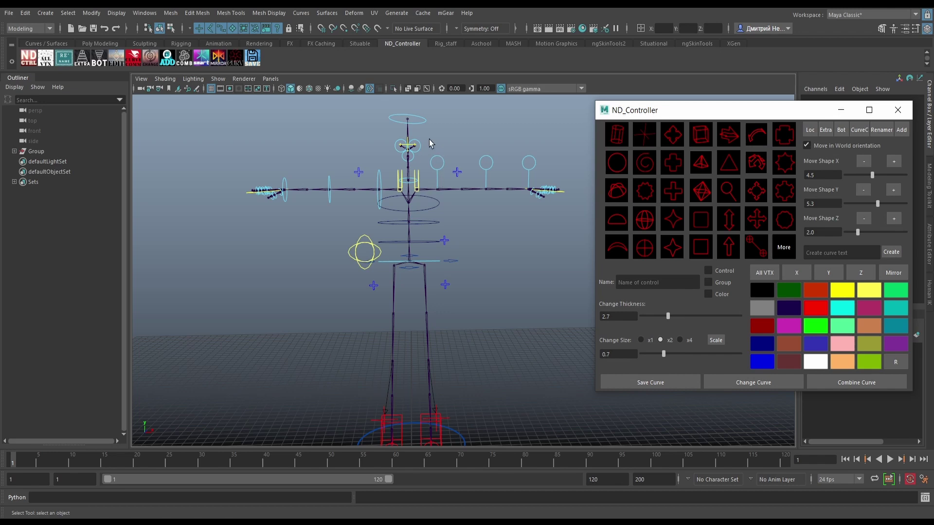
{"action": "left_click_drag", "start_coordinate": [429, 149], "coordinate": [560, 159]}
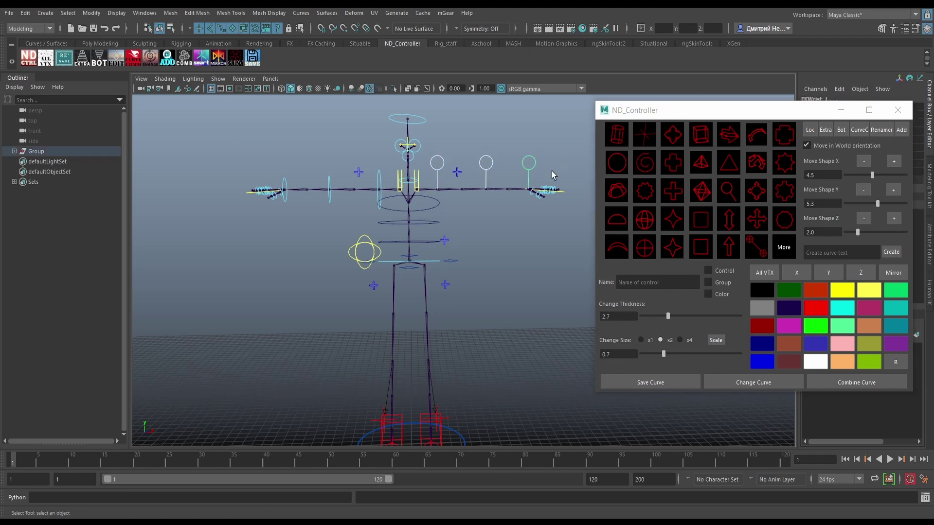
{"action": "left_click", "coordinate": [810, 130]}
{"action": "mouse_move", "coordinate": [494, 225]}
{"action": "left_mouse_down", "text": "alt"}
{"action": "mouse_move", "coordinate": [422, 177]}
{"action": "mouse_move", "coordinate": [512, 219]}
{"action": "left_mouse_up", "text": "alt"}
Undo the locators and select the FKSpine2_M spine control.
{"action": "key", "text": "ctrl+z"}
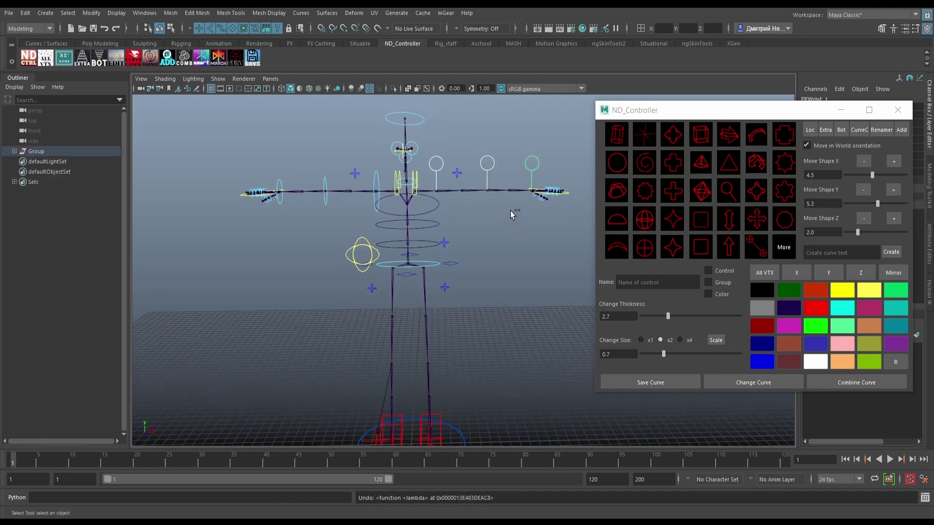
{"action": "left_click", "coordinate": [521, 226]}
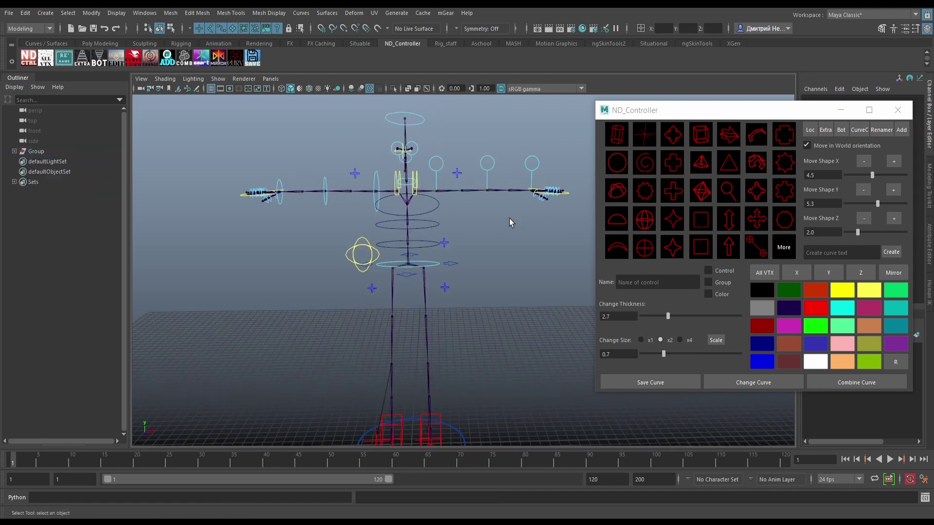
{"action": "left_click", "coordinate": [432, 224]}
Reveal FKSpine2_M in a widened Outliner and add an extra group above it.
{"action": "key", "text": "f"}
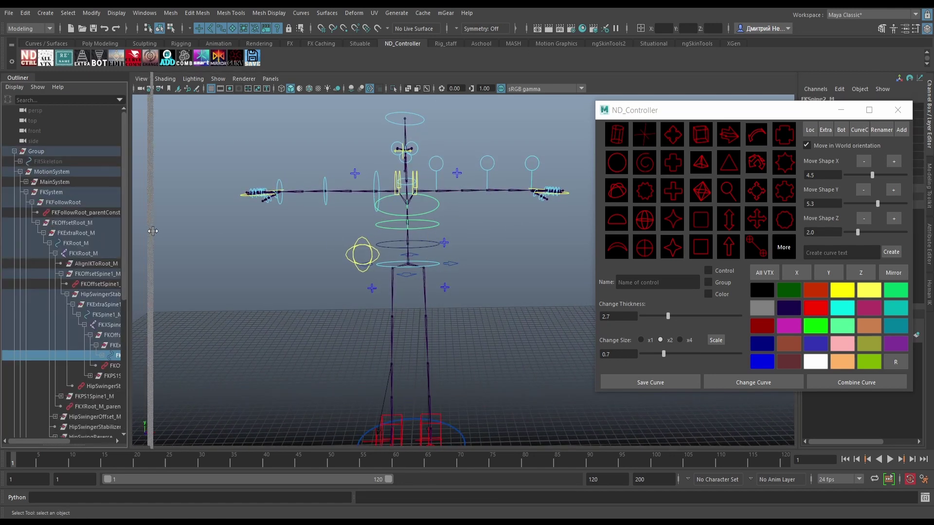
{"action": "left_click_drag", "start_coordinate": [130, 224], "coordinate": [163, 229]}
{"action": "scroll", "coordinate": [113, 232], "scroll_direction": "down", "scroll_amount": 5}
{"action": "left_click_drag", "start_coordinate": [165, 198], "coordinate": [175, 197]}
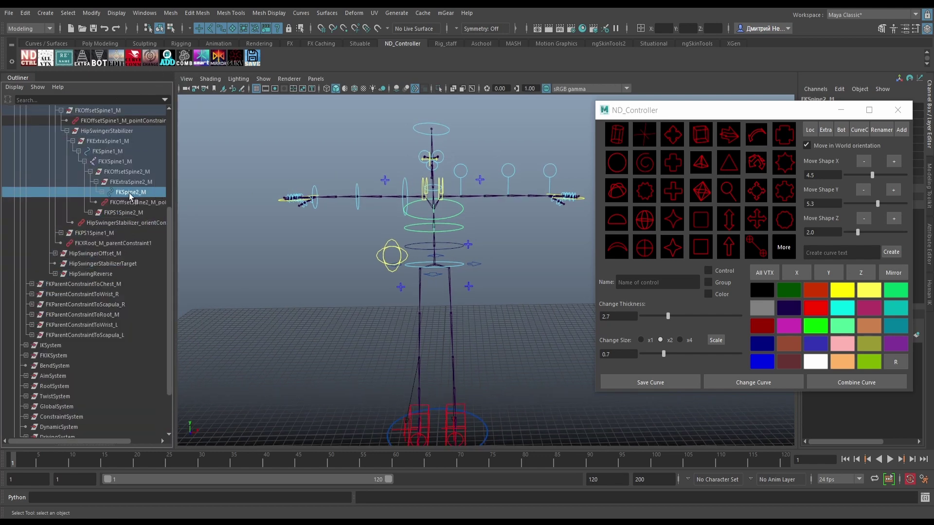
{"action": "left_click", "coordinate": [827, 130]}
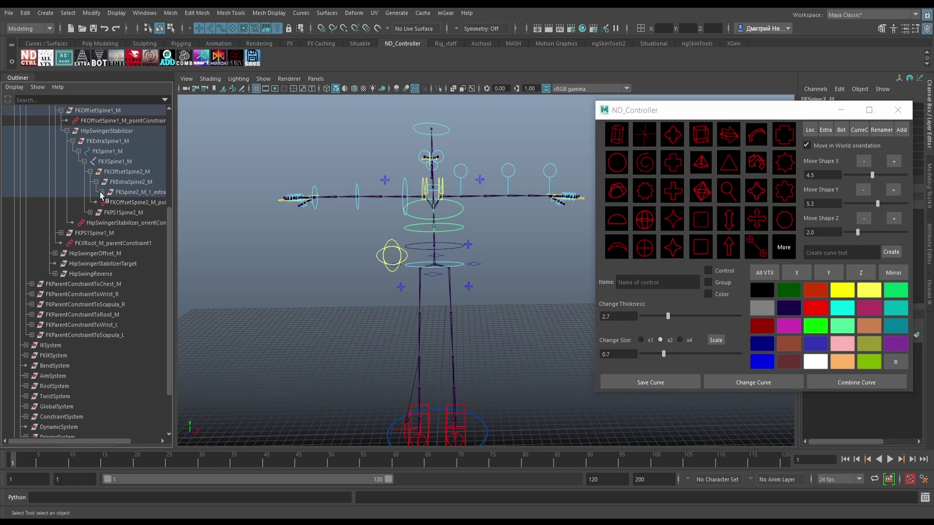
Expand FKSpine2_M_1_extra in the Outliner and reselect the FKSpine2_M control.
{"action": "left_click_drag", "start_coordinate": [174, 199], "coordinate": [189, 199]}
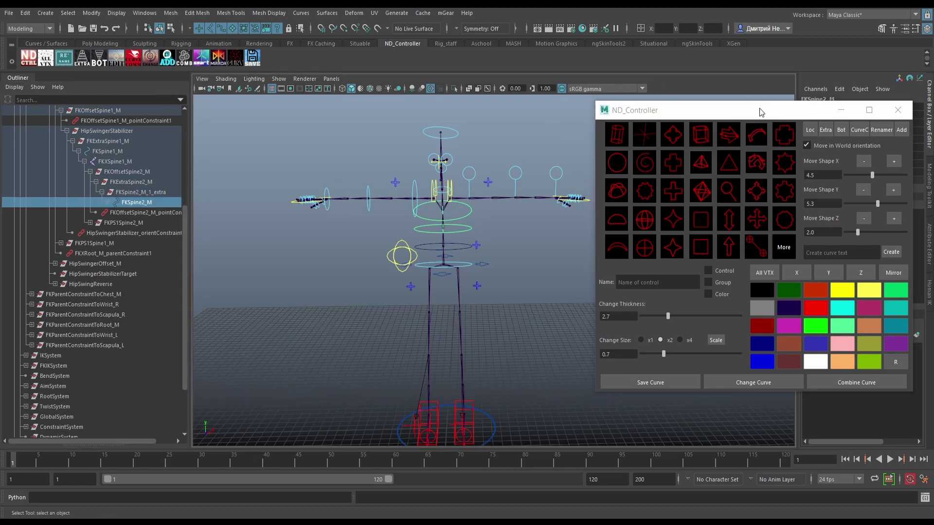
{"action": "left_click_drag", "start_coordinate": [759, 108], "coordinate": [760, 182]}
{"action": "left_click", "coordinate": [138, 192]}
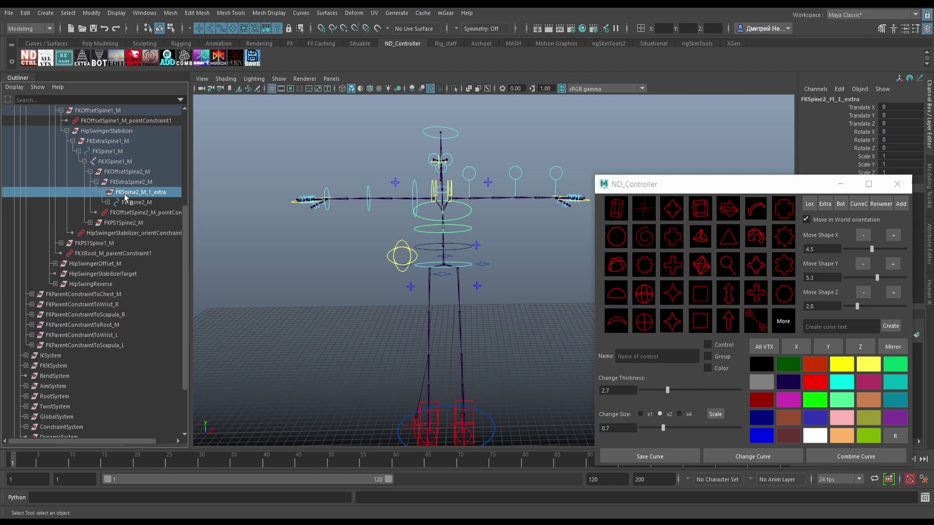
{"action": "left_click", "coordinate": [149, 204]}
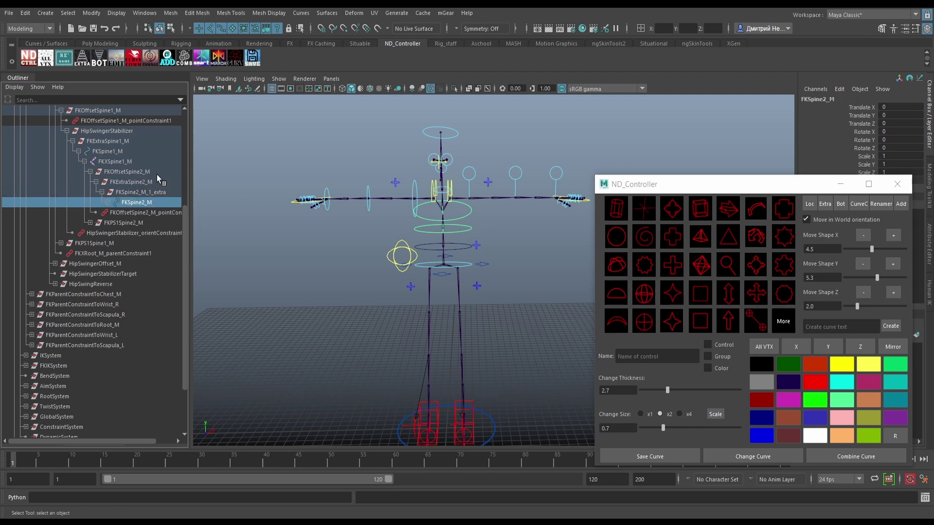
{"action": "left_click", "coordinate": [144, 193]}
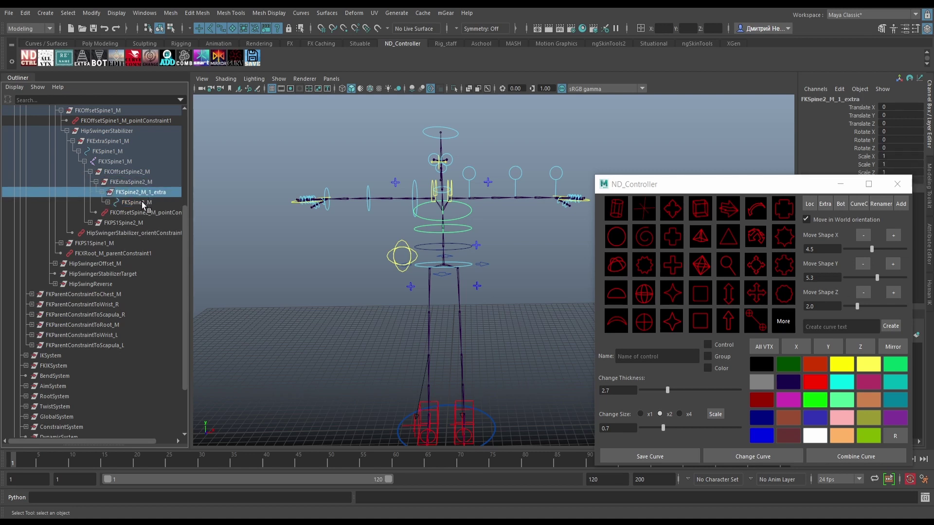
{"action": "left_click", "coordinate": [146, 203]}
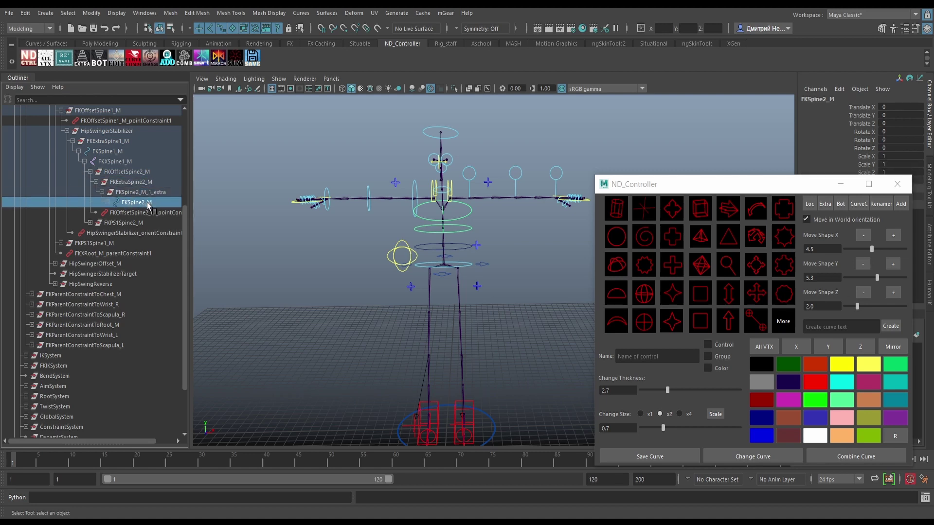
Add the FKSpine2_M_1_bot group beneath FKSpine2_M and frame the rig.
{"action": "left_click", "coordinate": [840, 204]}
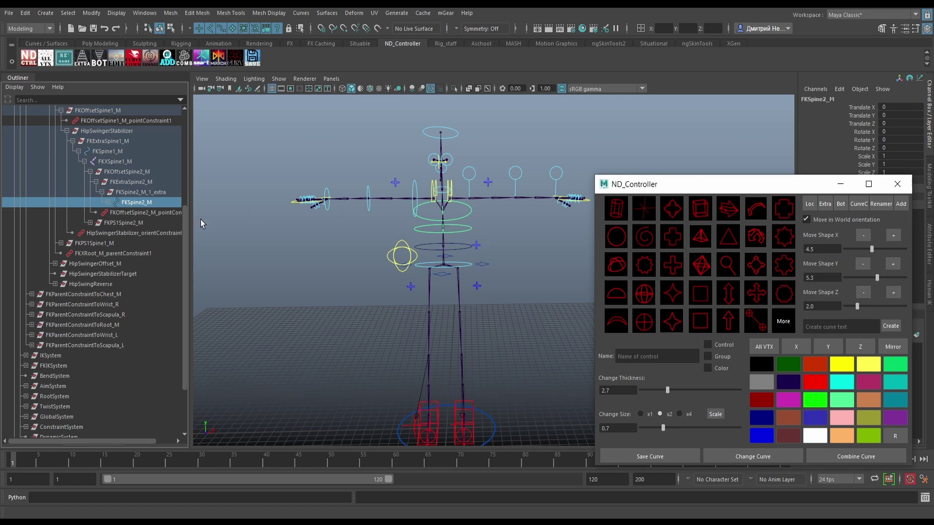
{"action": "left_click", "coordinate": [149, 212]}
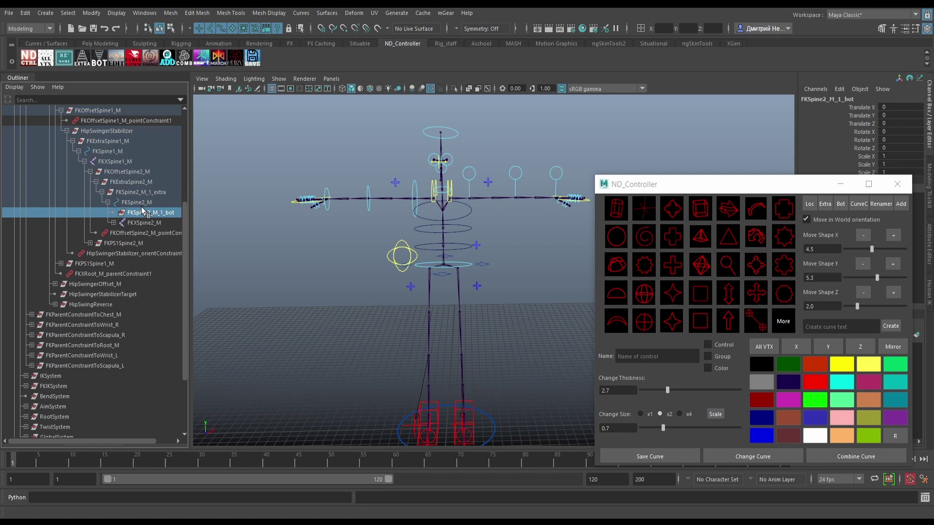
{"action": "key", "text": "f"}
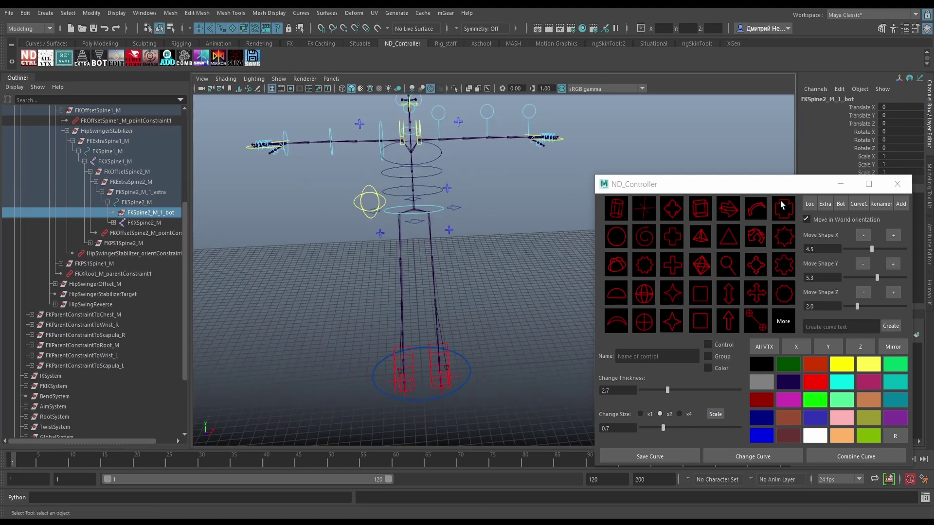
{"action": "left_click_drag", "start_coordinate": [783, 192], "coordinate": [810, 119]}
{"action": "key", "text": "f"}
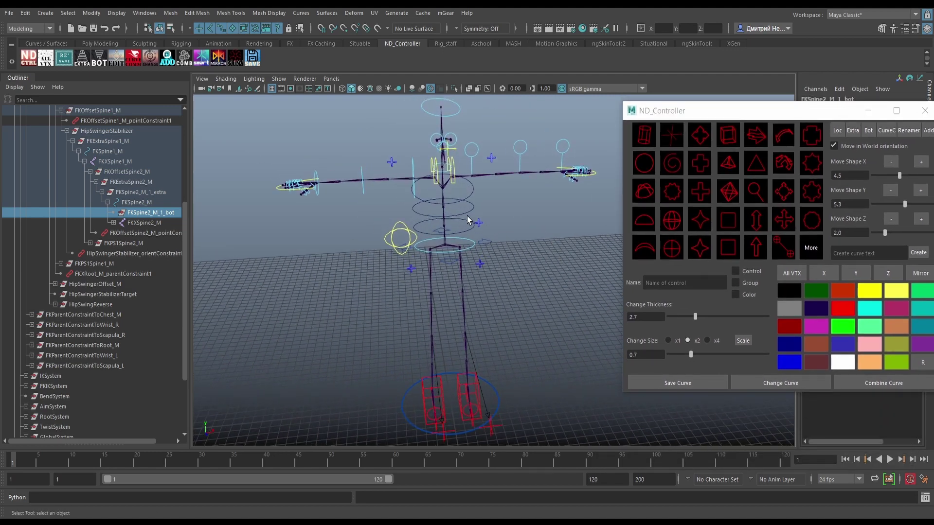
{"action": "mouse_move", "coordinate": [498, 206]}
{"action": "left_mouse_down", "text": "alt"}
{"action": "mouse_move", "coordinate": [454, 194]}
{"action": "mouse_move", "coordinate": [460, 154]}
{"action": "left_mouse_up", "text": "alt"}
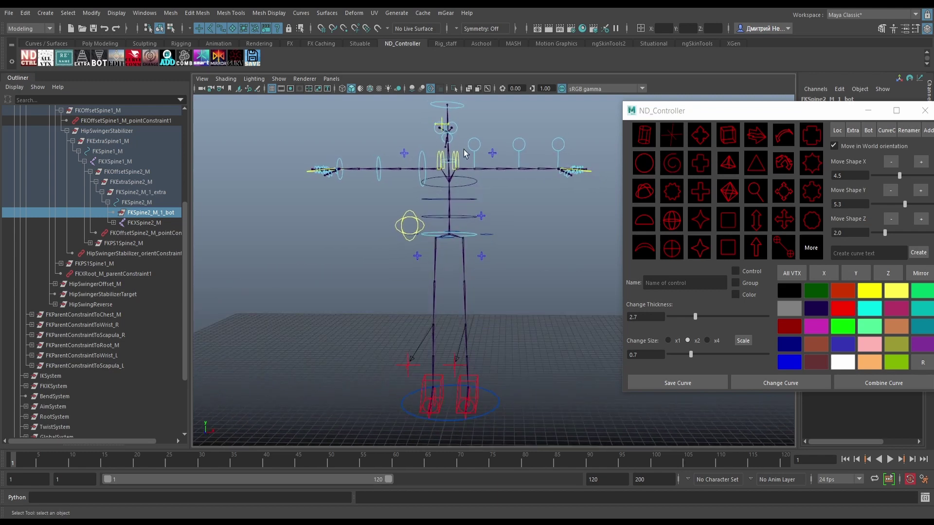
Print FKScapula_L's curve points and run the copied output in the Python command line.
{"action": "left_click", "coordinate": [458, 158]}
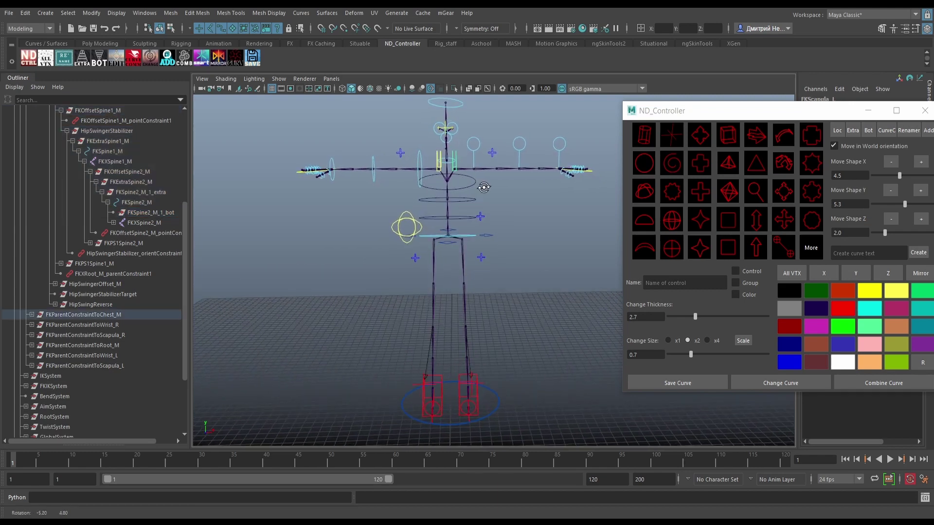
{"action": "left_click", "coordinate": [786, 247]}
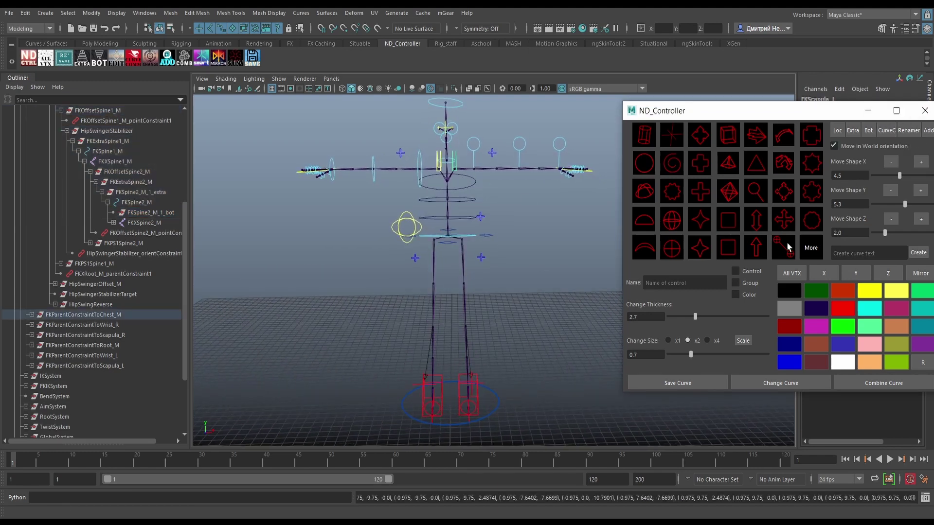
{"action": "triple_click", "coordinate": [462, 498]}
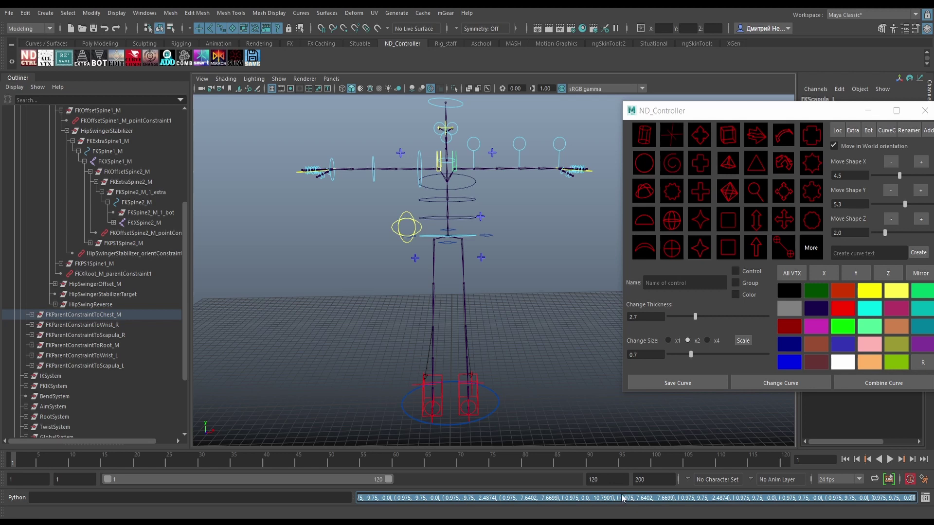
{"action": "left_click", "coordinate": [240, 498]}
{"action": "key", "text": "ctrl+v"}
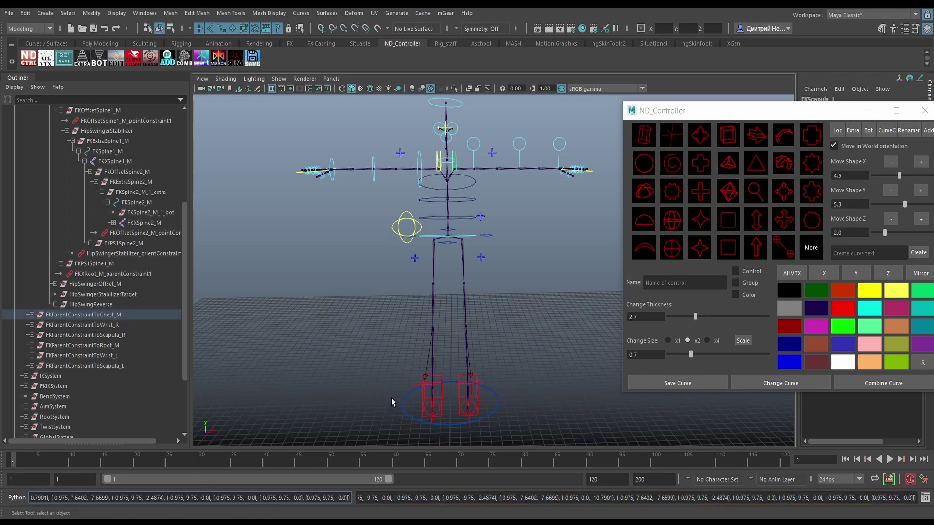
{"action": "left_click", "coordinate": [321, 287]}
{"action": "left_click", "coordinate": [152, 498]}
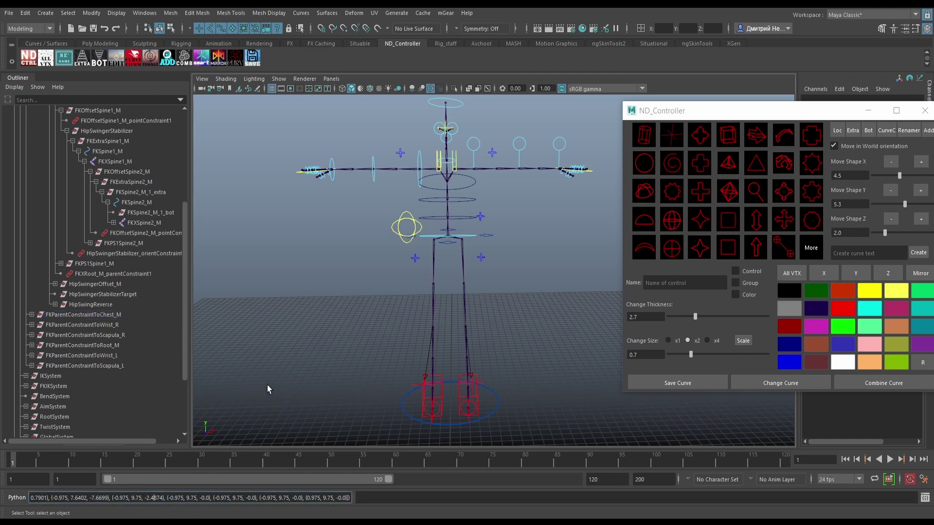
{"action": "key", "text": "Return"}
{"action": "left_click_drag", "start_coordinate": [537, 334], "coordinate": [524, 362], "text": "alt"}
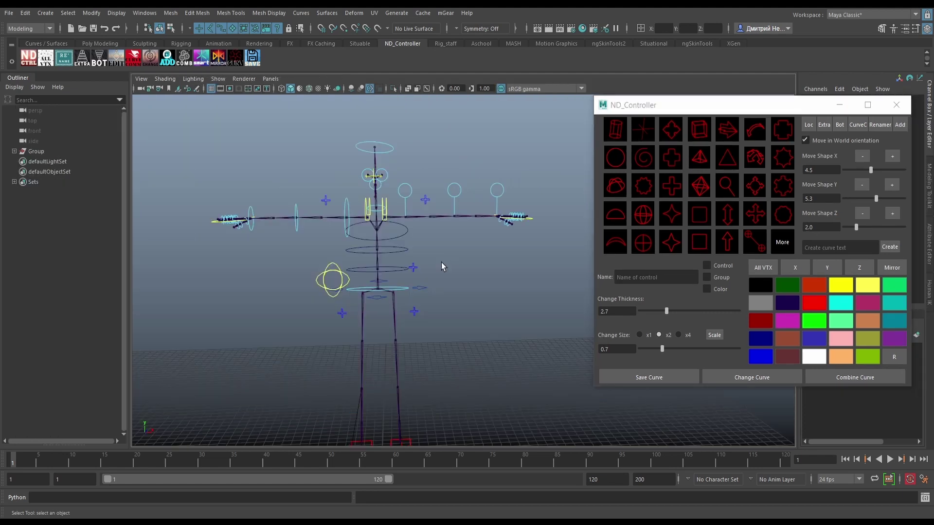
Strip the _M suffix from the selected spine controls using ND_Renamer.
{"action": "left_click", "coordinate": [395, 270]}
{"action": "left_click", "coordinate": [879, 125]}
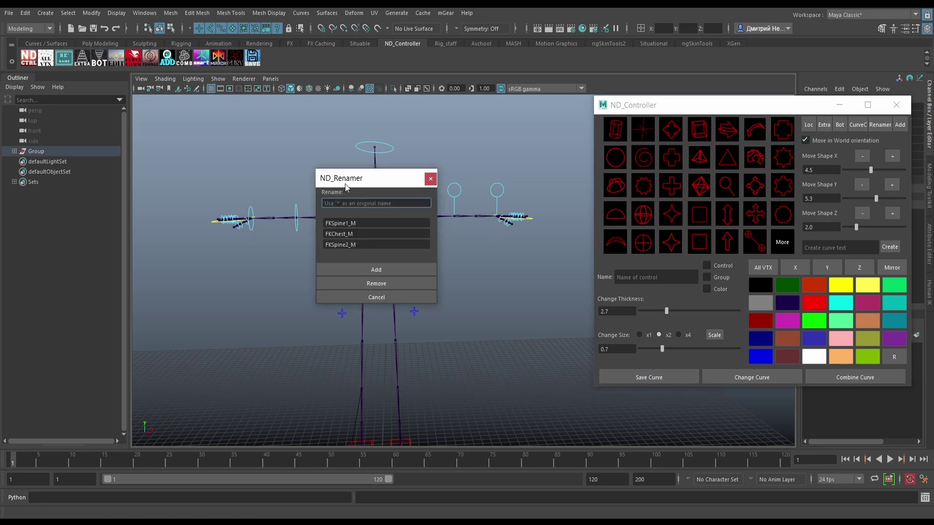
{"action": "left_click_drag", "start_coordinate": [365, 177], "coordinate": [90, 215]}
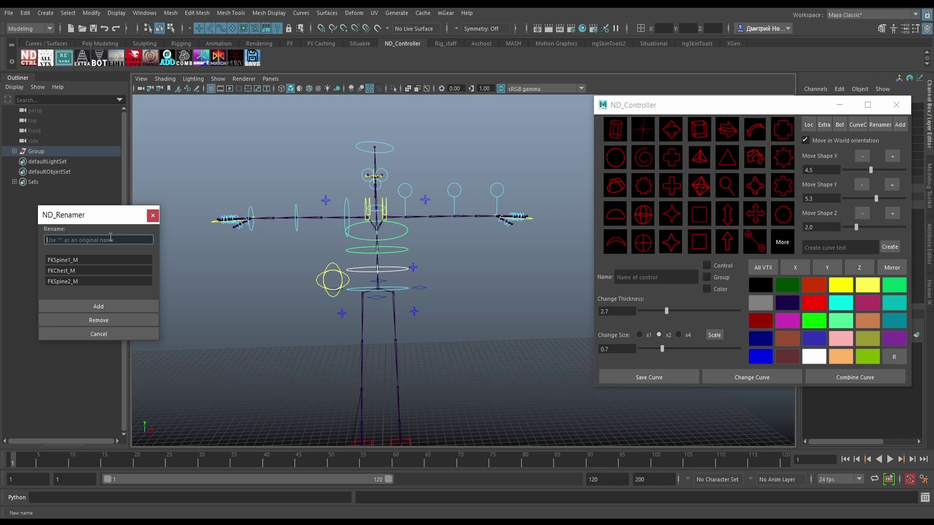
{"action": "type", "text": "_m"}
{"action": "key", "text": "BackSpace"}
{"action": "type", "text": "M"}
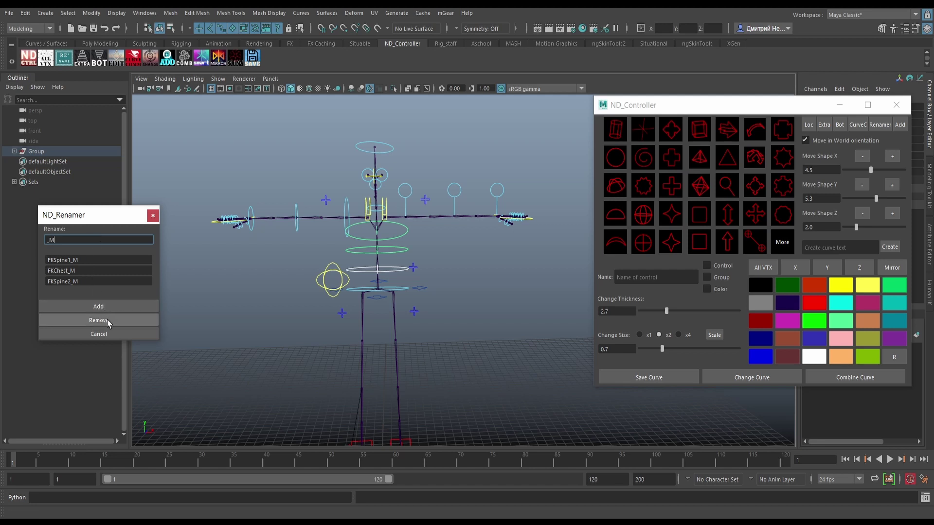
{"action": "left_click", "coordinate": [107, 321]}
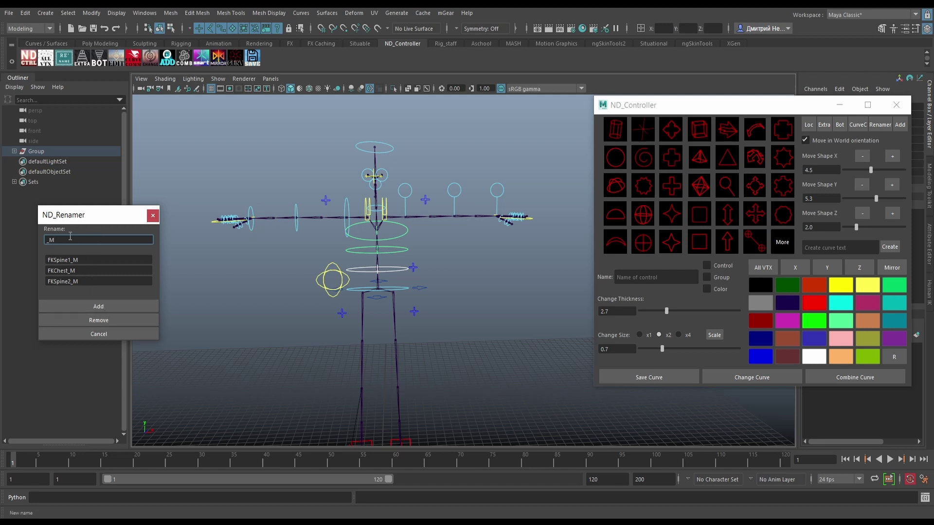
{"action": "left_click", "coordinate": [113, 320]}
Restore the _M suffix with the * pattern, edit the chest name, and close the renamer.
{"action": "left_click", "coordinate": [87, 240]}
{"action": "type", "text": "*"}
{"action": "left_click", "coordinate": [115, 309]}
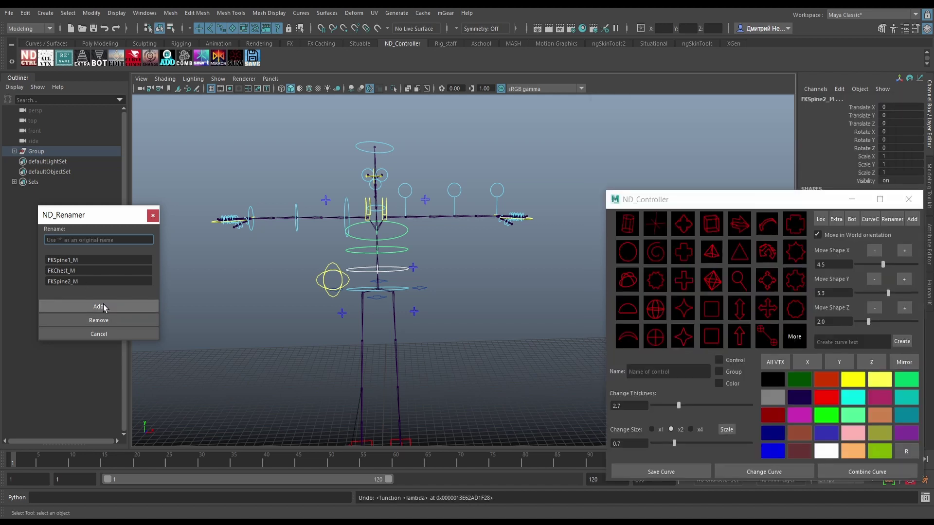
{"action": "left_click", "coordinate": [58, 271]}
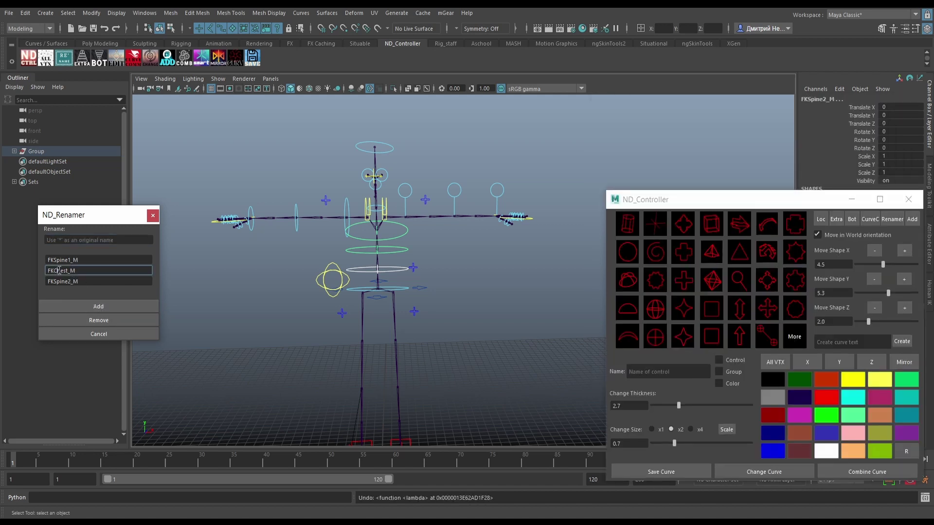
{"action": "type", "text": "wwww"}
{"action": "key", "text": "Return"}
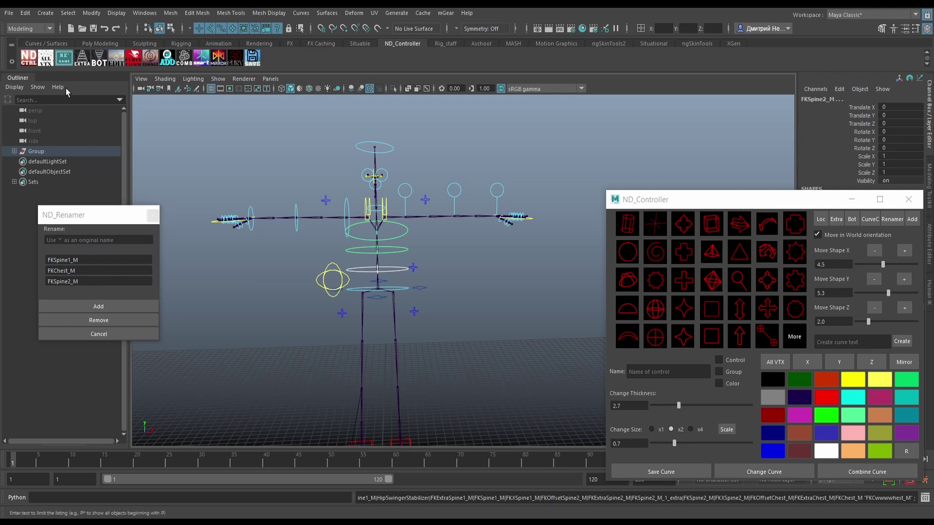
{"action": "left_click", "coordinate": [64, 57]}
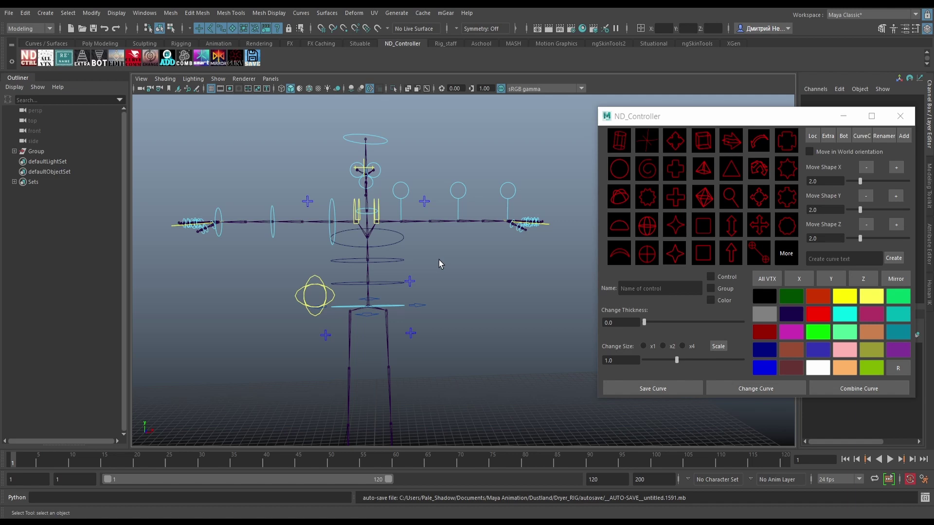
Open ND_Mirror_Tool and arrange the tool windows and view to show the whole rig.
{"action": "left_click", "coordinate": [901, 279]}
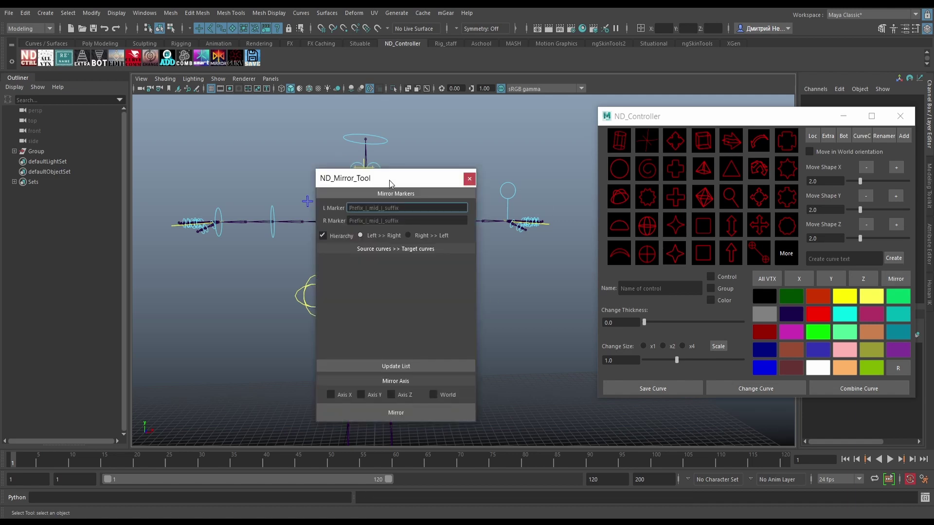
{"action": "left_click_drag", "start_coordinate": [390, 180], "coordinate": [106, 259]}
{"action": "middle_click_drag", "start_coordinate": [506, 307], "coordinate": [549, 264], "text": "alt"}
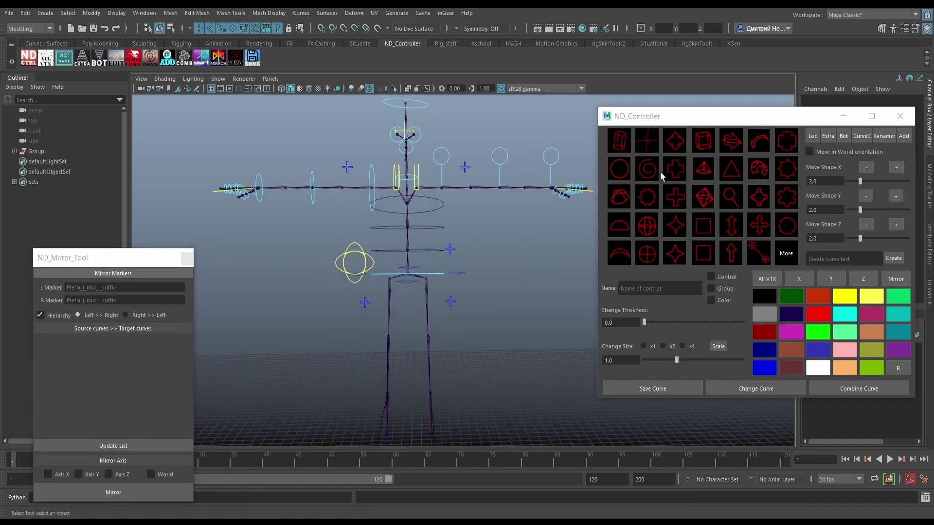
{"action": "left_click_drag", "start_coordinate": [706, 117], "coordinate": [736, 154]}
{"action": "middle_click_drag", "start_coordinate": [428, 263], "coordinate": [431, 272], "text": "alt"}
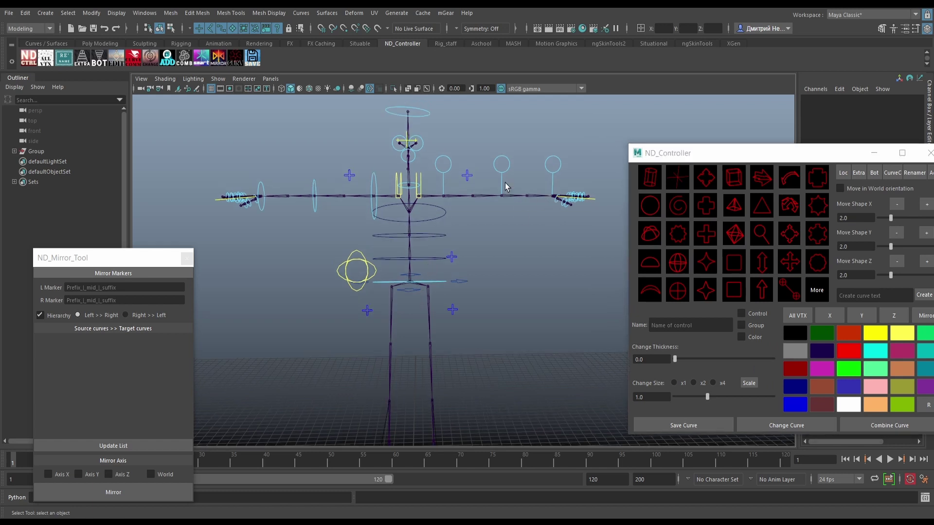
{"action": "middle_click_drag", "start_coordinate": [491, 212], "coordinate": [514, 250], "text": "alt"}
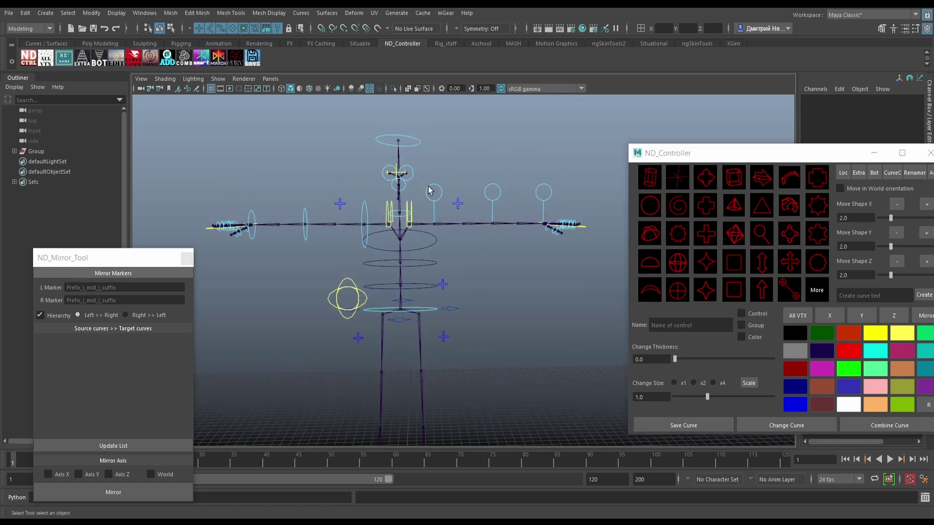
Mirror the left FKShoulder, FKElbow and FKWrist controls onto the right side across X.
{"action": "left_click_drag", "start_coordinate": [422, 176], "coordinate": [585, 196]}
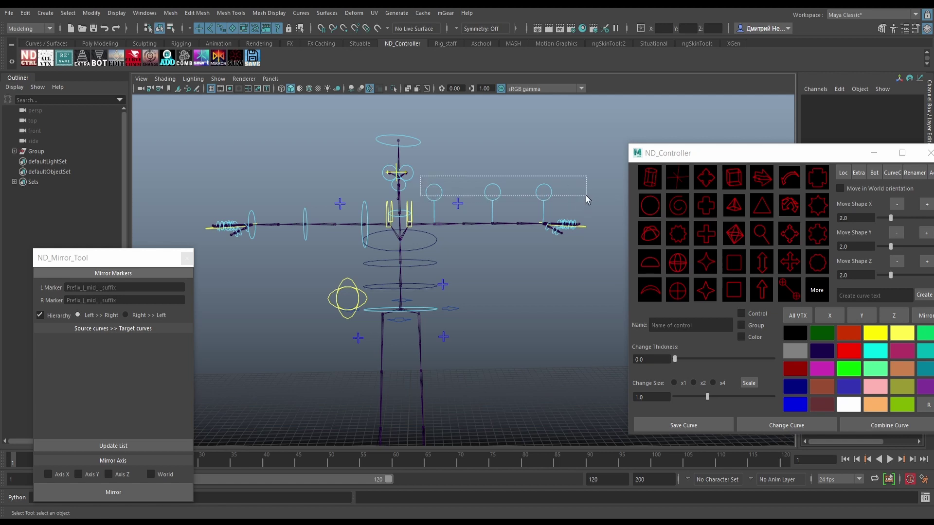
{"action": "left_click_drag", "start_coordinate": [97, 258], "coordinate": [84, 190]}
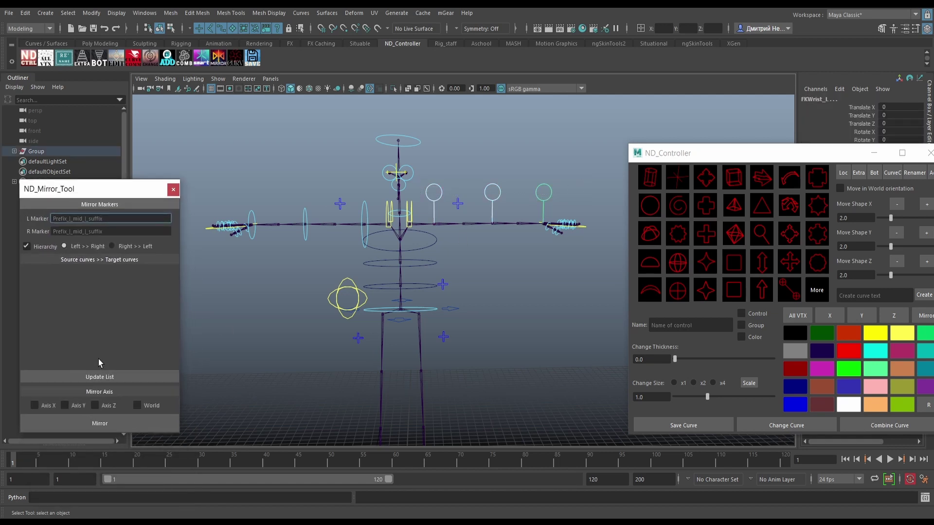
{"action": "left_click", "coordinate": [107, 379]}
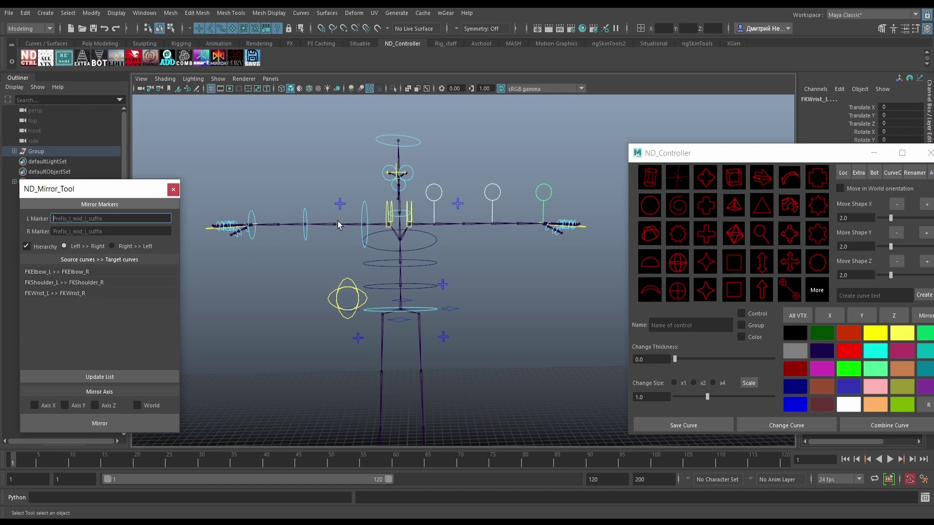
{"action": "left_click", "coordinate": [36, 403]}
{"action": "left_click", "coordinate": [103, 427]}
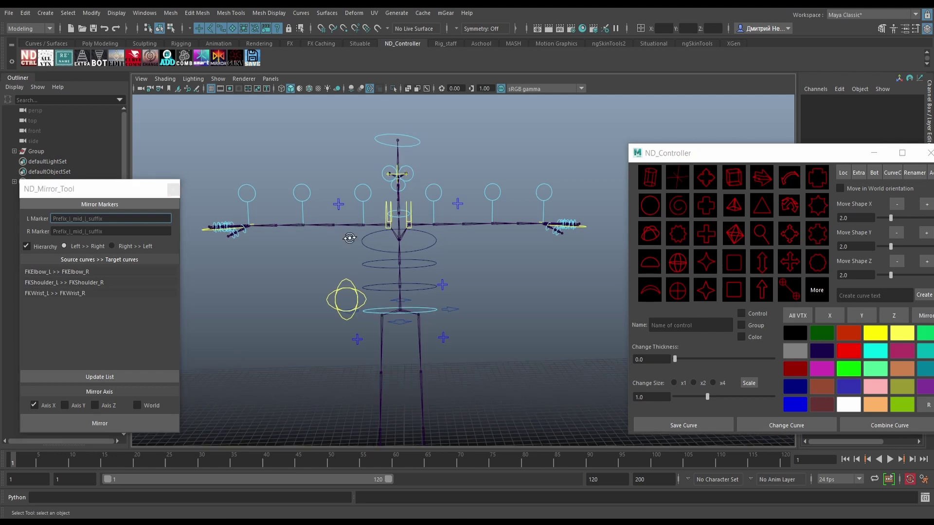
Undo the arm mirror and switch the mirror direction to Right >> Left.
{"action": "left_click_drag", "start_coordinate": [345, 233], "coordinate": [359, 197], "text": "alt"}
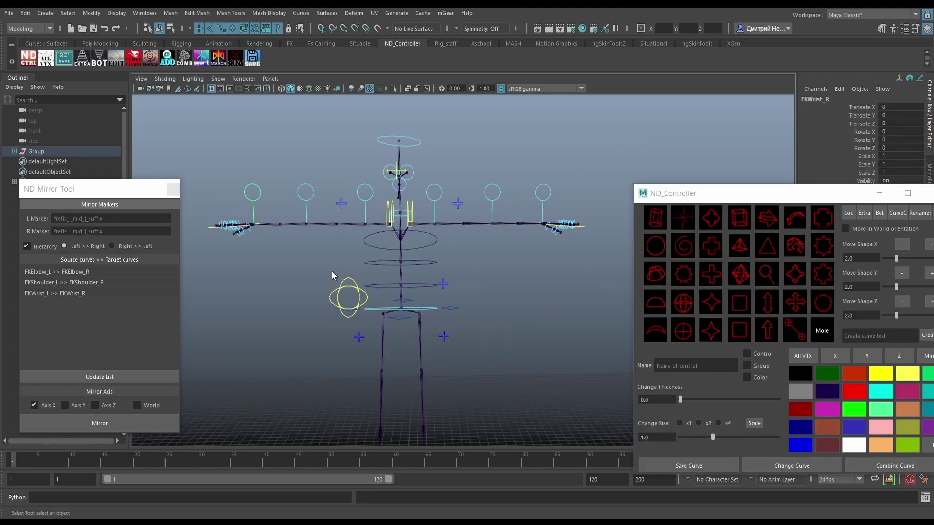
{"action": "key", "text": "ctrl+z"}
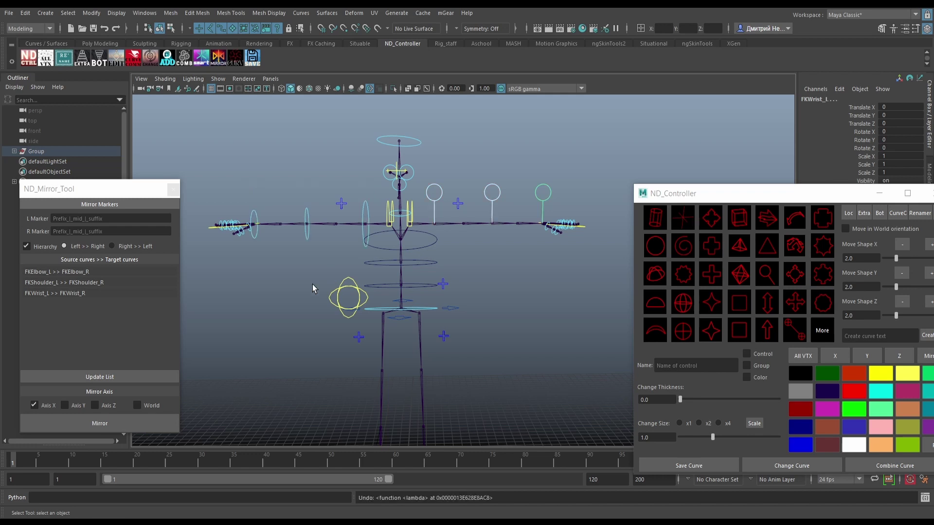
{"action": "left_click", "coordinate": [119, 246]}
{"action": "left_click", "coordinate": [115, 372]}
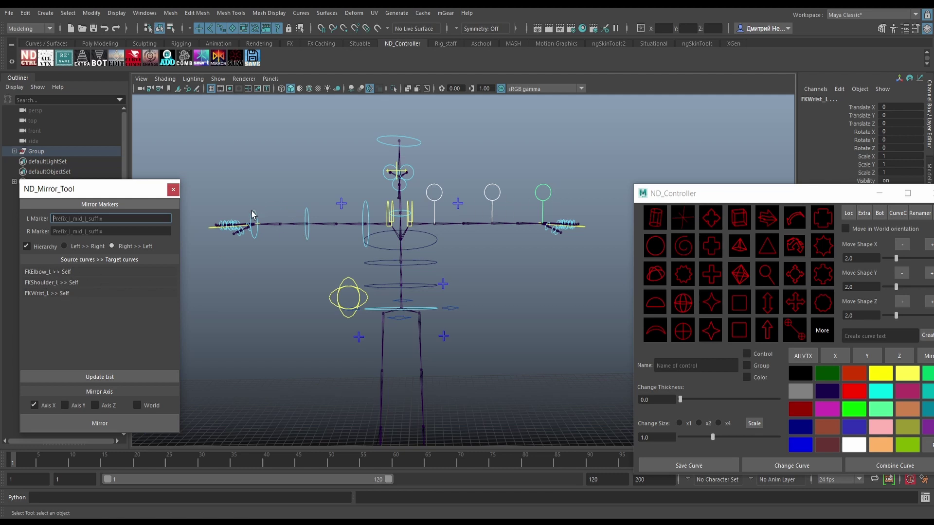
Load all of the rig's FK control pairs into the mirror list.
{"action": "left_click_drag", "start_coordinate": [219, 195], "coordinate": [389, 226]}
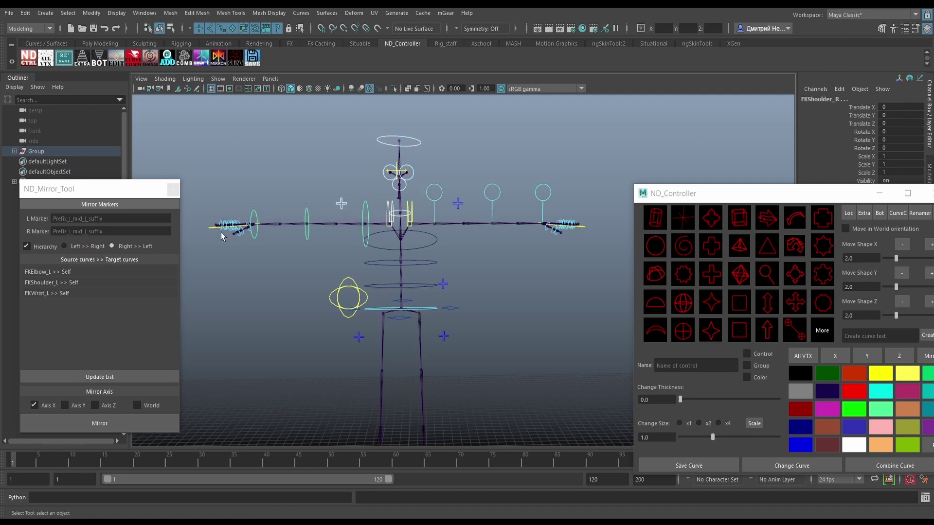
{"action": "left_click", "coordinate": [96, 377]}
{"action": "mouse_move", "coordinate": [223, 185]}
{"action": "left_mouse_down"}
{"action": "mouse_move", "coordinate": [514, 226]}
{"action": "mouse_move", "coordinate": [609, 206]}
{"action": "left_mouse_up"}
{"action": "left_click", "coordinate": [100, 377]}
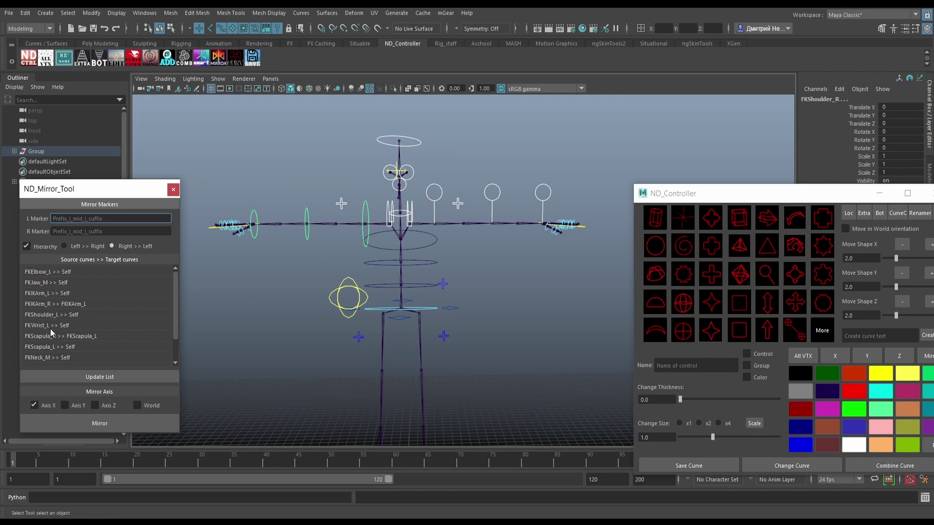
Apply the mirror to the listed controls, then undo it.
{"action": "scroll", "coordinate": [78, 331], "scroll_direction": "down", "scroll_amount": 1}
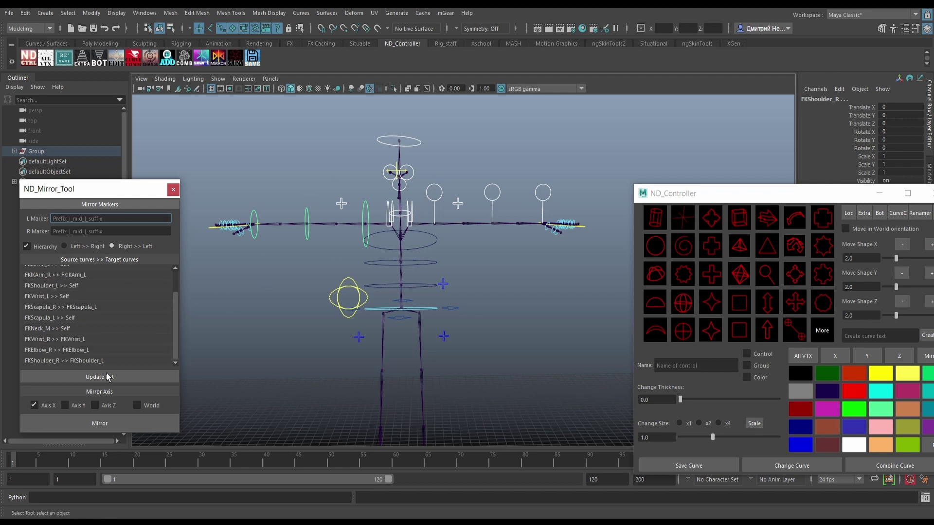
{"action": "left_click", "coordinate": [103, 425]}
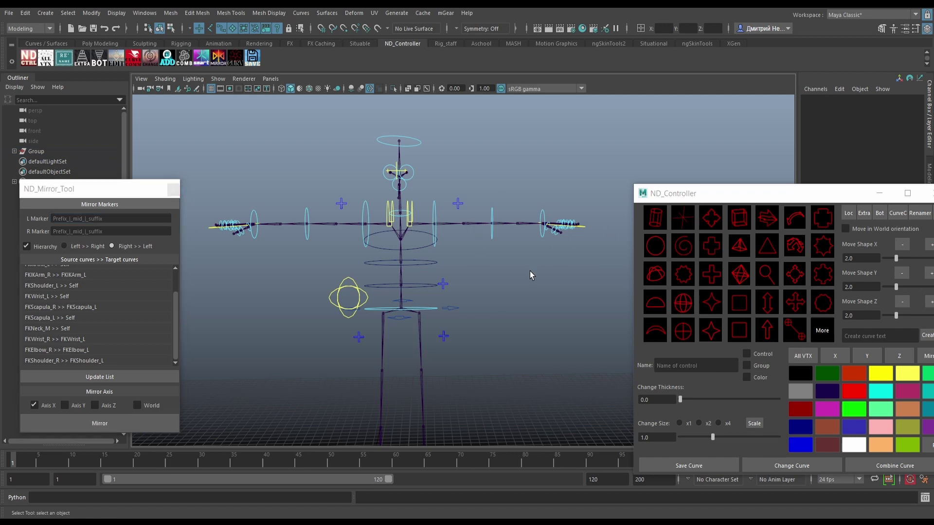
{"action": "key", "text": "ctrl+z"}
{"action": "scroll", "coordinate": [109, 316], "scroll_direction": "up", "scroll_amount": 2}
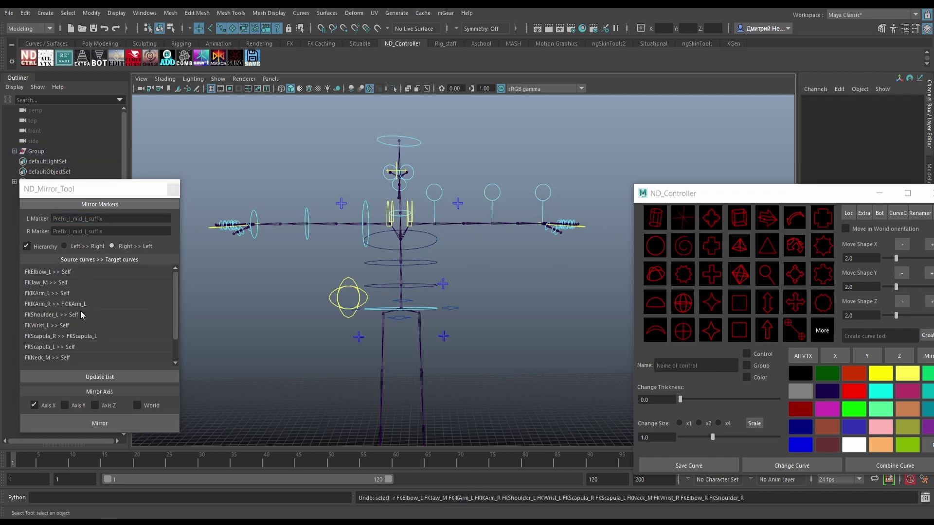
{"action": "left_click", "coordinate": [924, 497]}
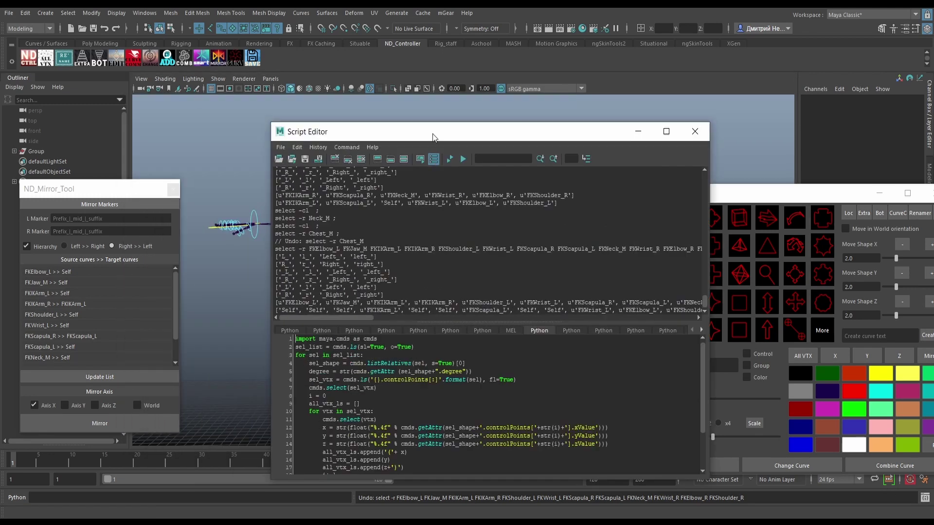
{"action": "left_click_drag", "start_coordinate": [287, 103], "coordinate": [566, 116]}
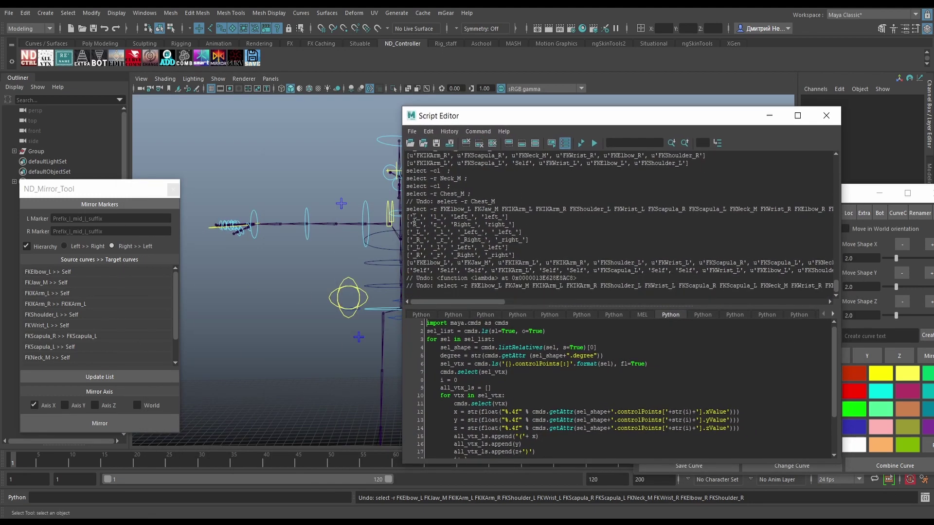
{"action": "left_click_drag", "start_coordinate": [410, 217], "coordinate": [543, 241]}
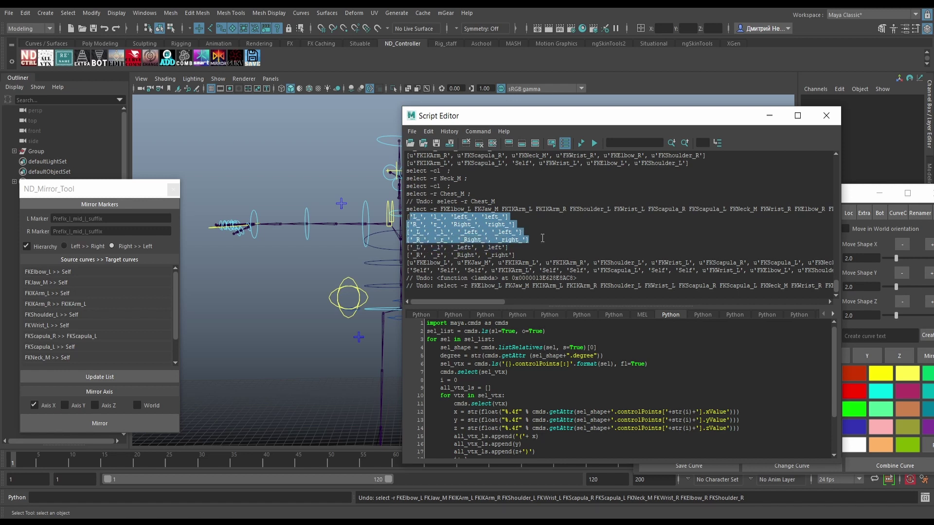
{"action": "left_click", "coordinate": [542, 234]}
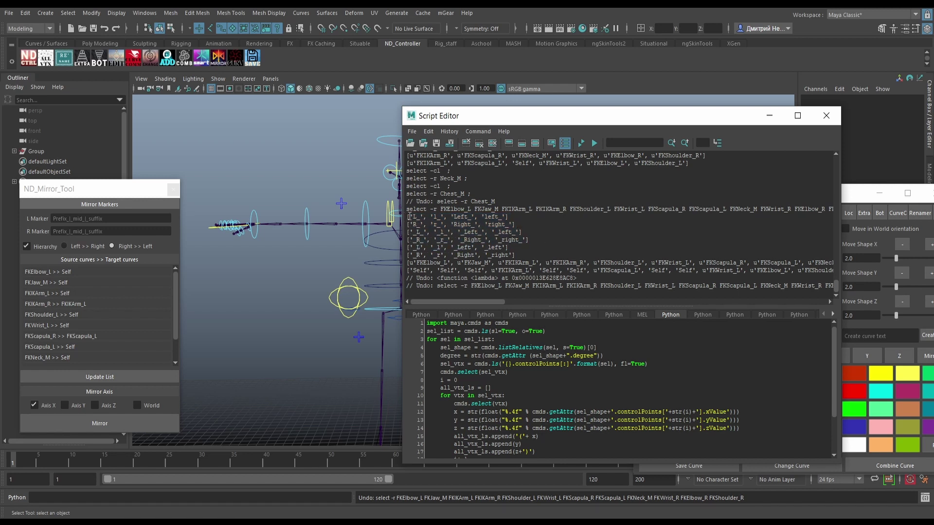
{"action": "left_click_drag", "start_coordinate": [407, 217], "coordinate": [517, 217]}
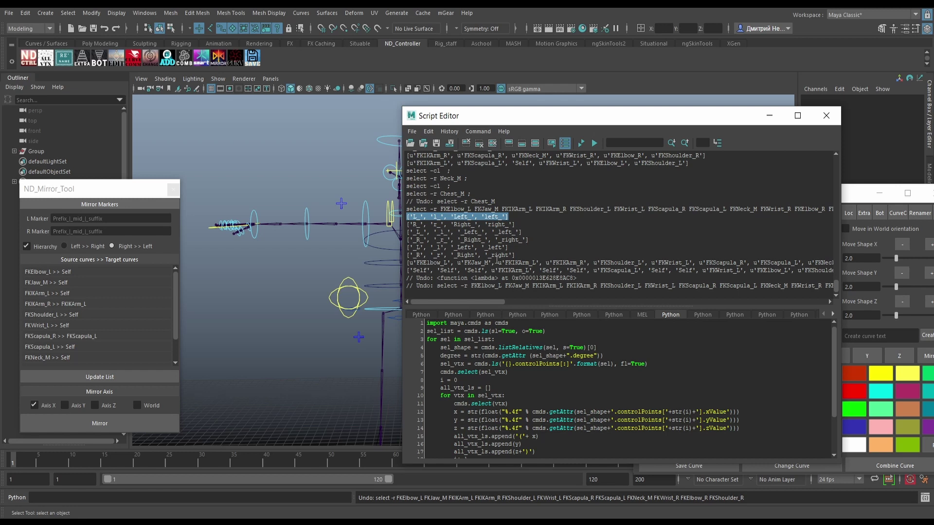
{"action": "mouse_move", "coordinate": [408, 263]}
{"action": "left_mouse_down"}
{"action": "mouse_move", "coordinate": [609, 271]}
{"action": "mouse_move", "coordinate": [617, 262]}
{"action": "mouse_move", "coordinate": [629, 272]}
{"action": "left_mouse_up"}
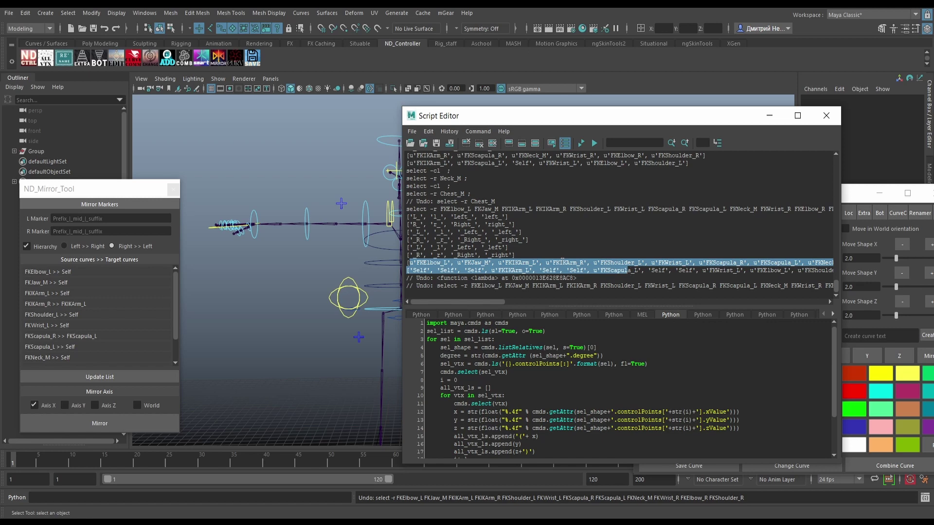
{"action": "double_click", "coordinate": [549, 271]}
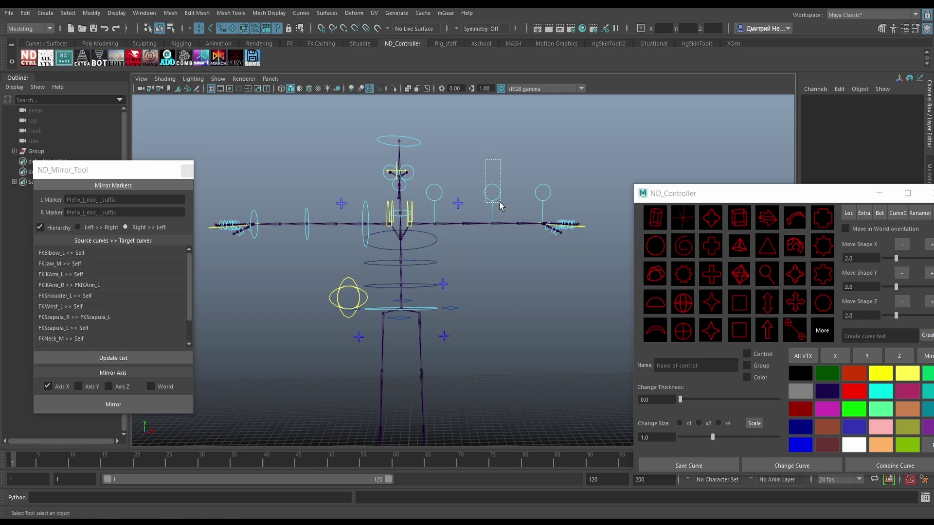
Rename the elbow control to FKElbow_LOL and the shoulder control to FKShoulder_SL.
{"action": "left_click_drag", "start_coordinate": [500, 203], "coordinate": [501, 199]}
{"action": "left_click", "coordinate": [843, 100]}
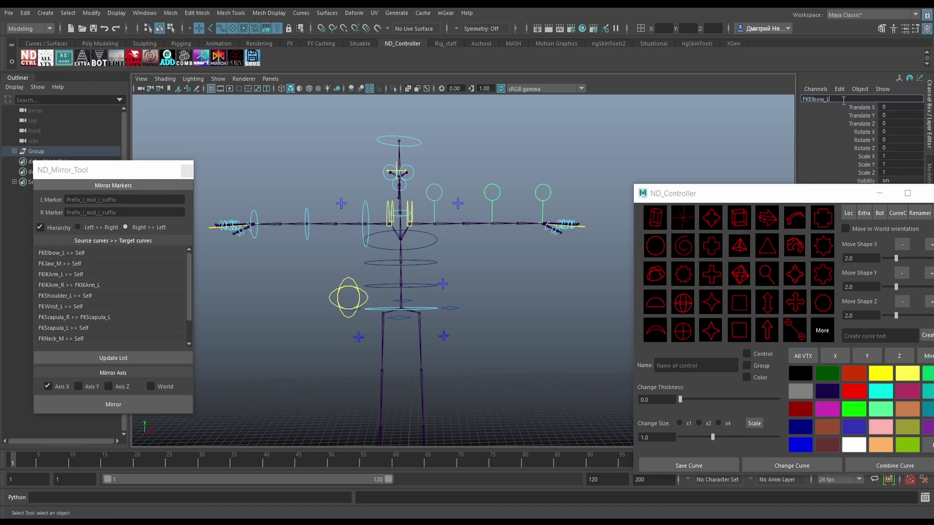
{"action": "type", "text": "O"}
{"action": "left_click", "coordinate": [429, 186]}
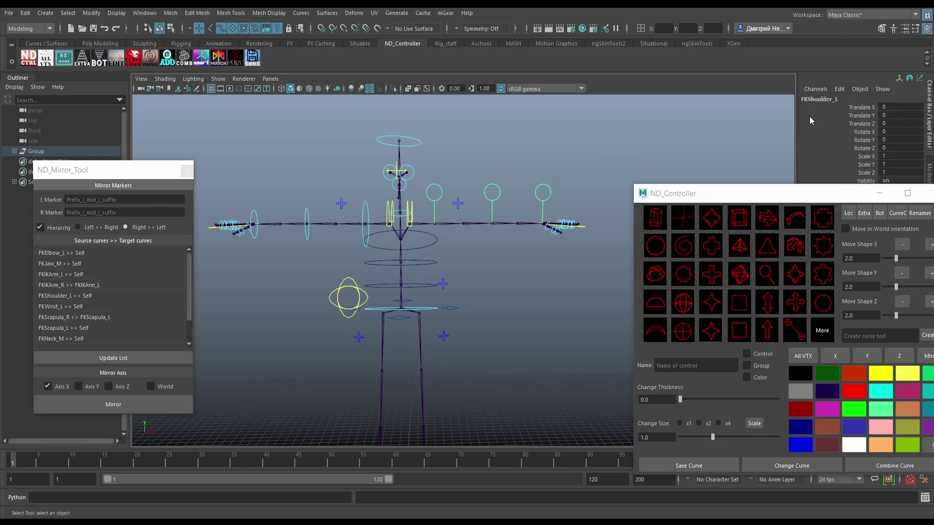
{"action": "left_click", "coordinate": [845, 98]}
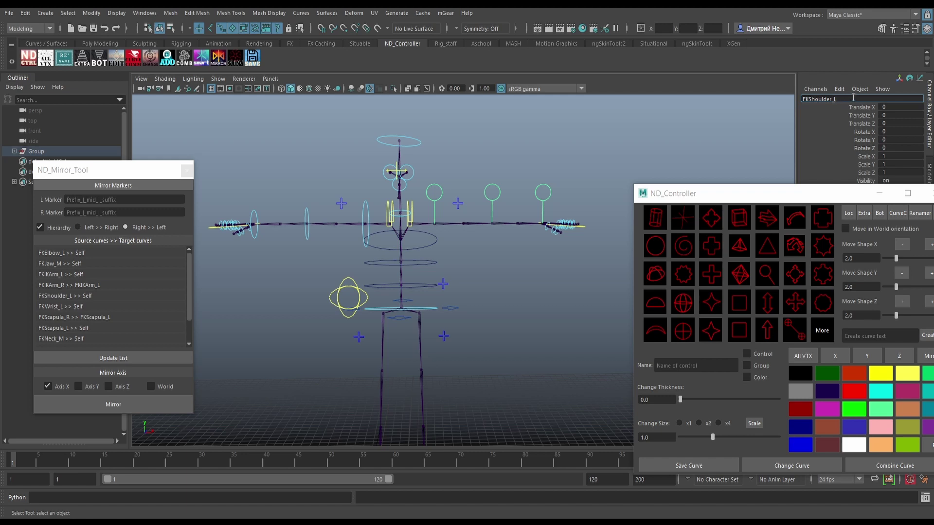
{"action": "type", "text": "S"}
Recheck the shoulder and elbow names, then refresh the mirror list with the renamed arm controls.
{"action": "left_click", "coordinate": [556, 170]}
{"action": "left_click_drag", "start_coordinate": [358, 199], "coordinate": [371, 209]}
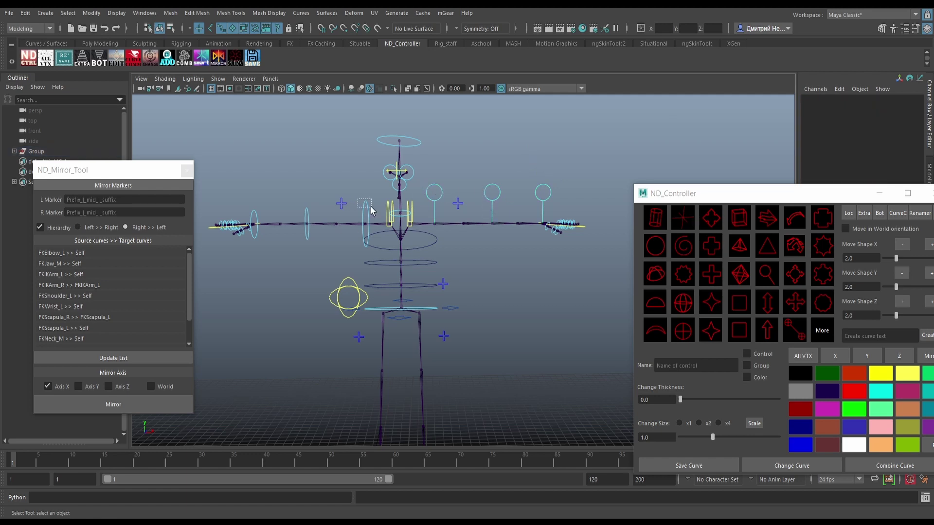
{"action": "left_click", "coordinate": [850, 99]}
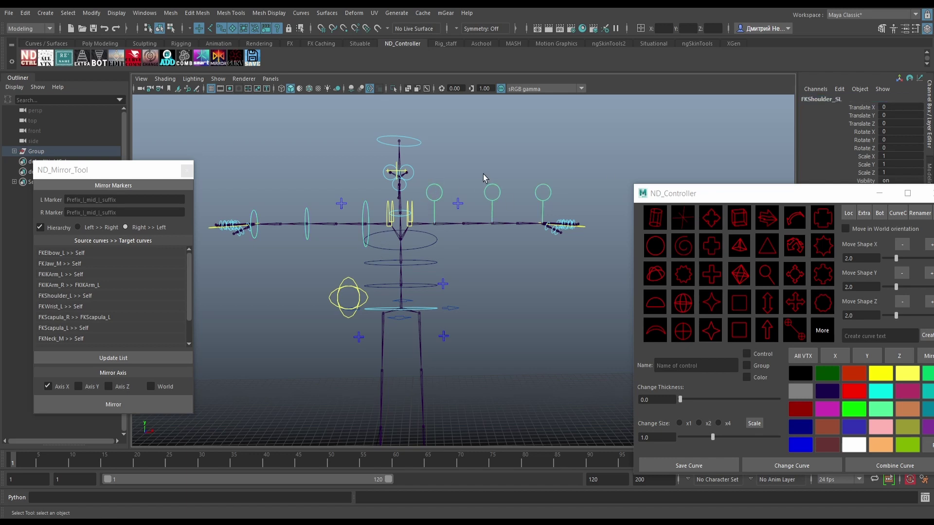
{"action": "left_click", "coordinate": [494, 198]}
{"action": "left_click", "coordinate": [840, 100]}
{"action": "left_click", "coordinate": [839, 100]}
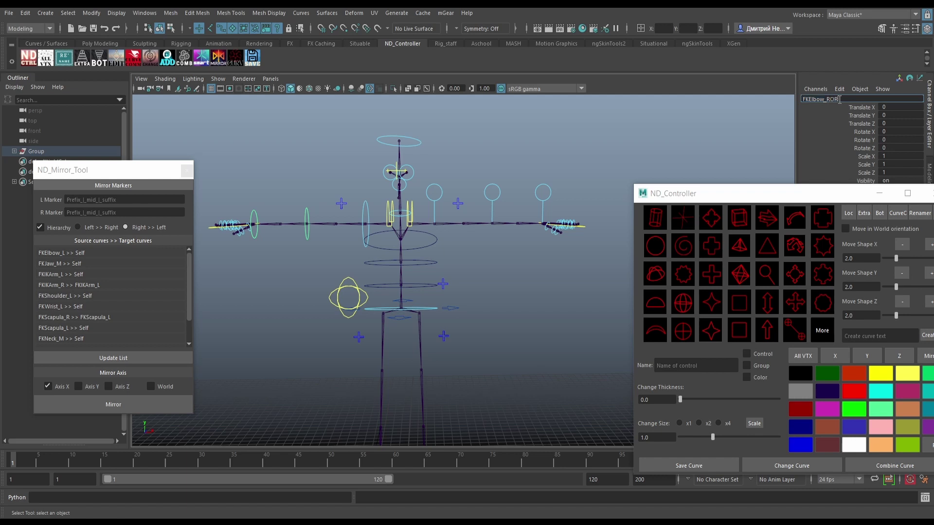
{"action": "left_click", "coordinate": [486, 175]}
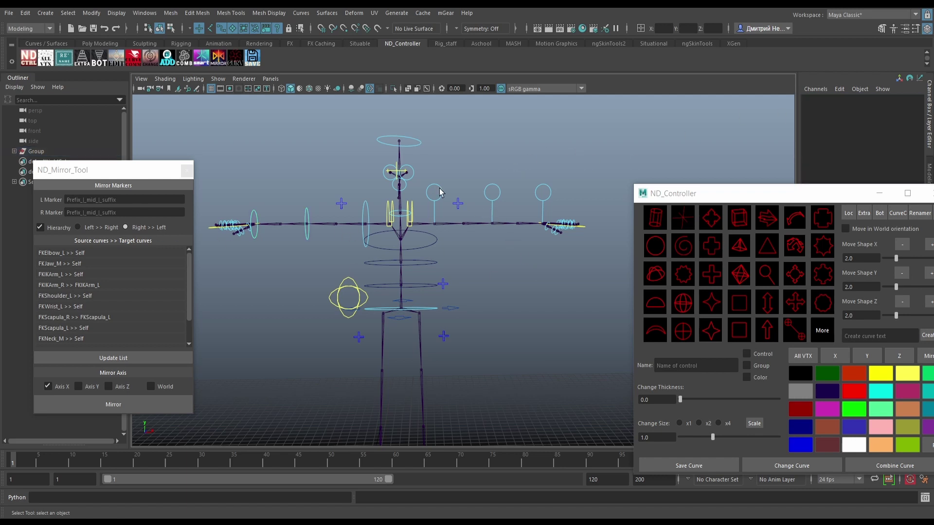
{"action": "mouse_move", "coordinate": [415, 167]}
{"action": "left_mouse_down"}
{"action": "mouse_move", "coordinate": [572, 193]}
{"action": "mouse_move", "coordinate": [560, 191]}
{"action": "left_mouse_up"}
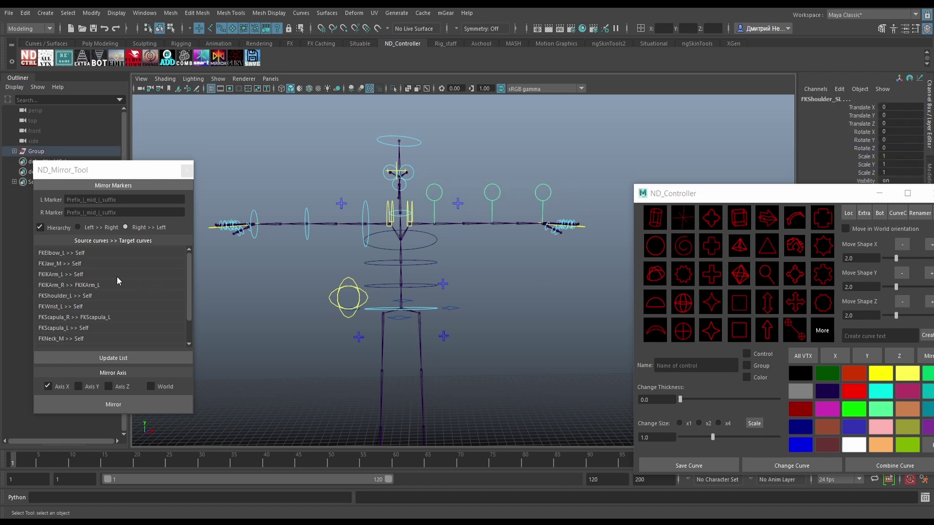
{"action": "left_click", "coordinate": [115, 352]}
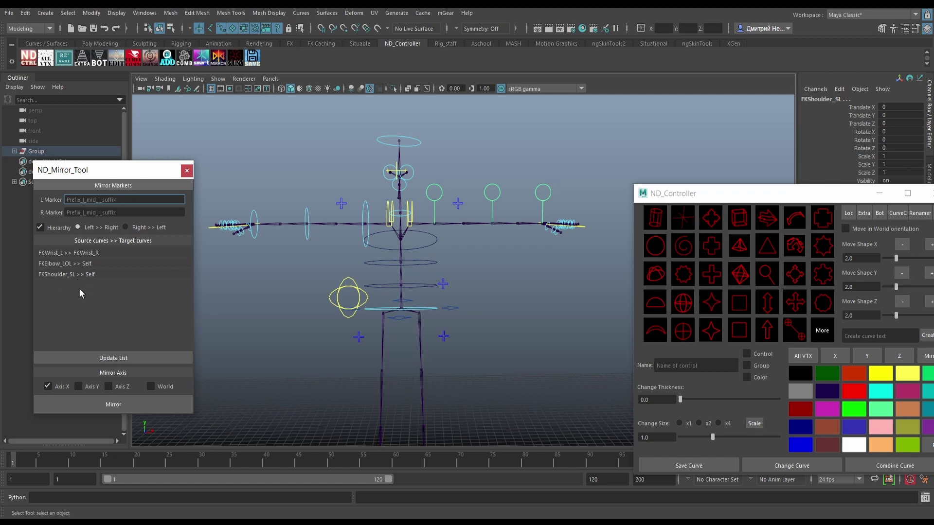
Enter _LOL|_SL as the L Marker and _ROR|_RS as the R Marker, then refresh the curve list.
{"action": "type", "text": "_"}
{"action": "type", "text": "LOL"}
{"action": "left_click", "coordinate": [81, 214]}
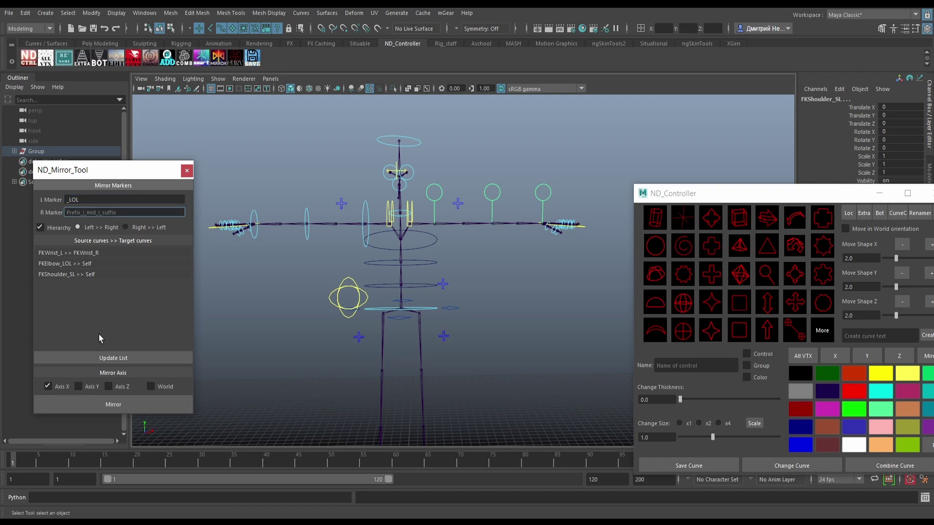
{"action": "type", "text": "_R"}
{"action": "type", "text": "OR"}
{"action": "left_click", "coordinate": [85, 200]}
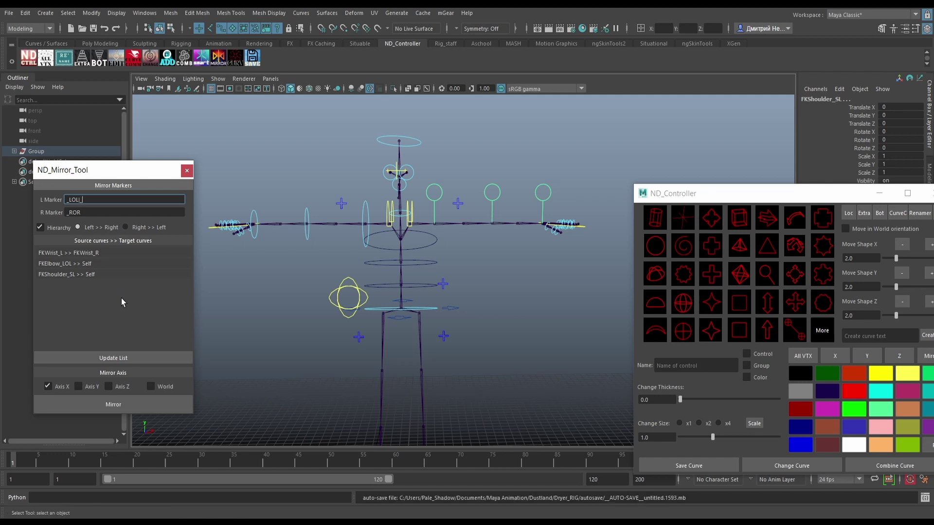
{"action": "type", "text": "SL"}
{"action": "left_click", "coordinate": [106, 212]}
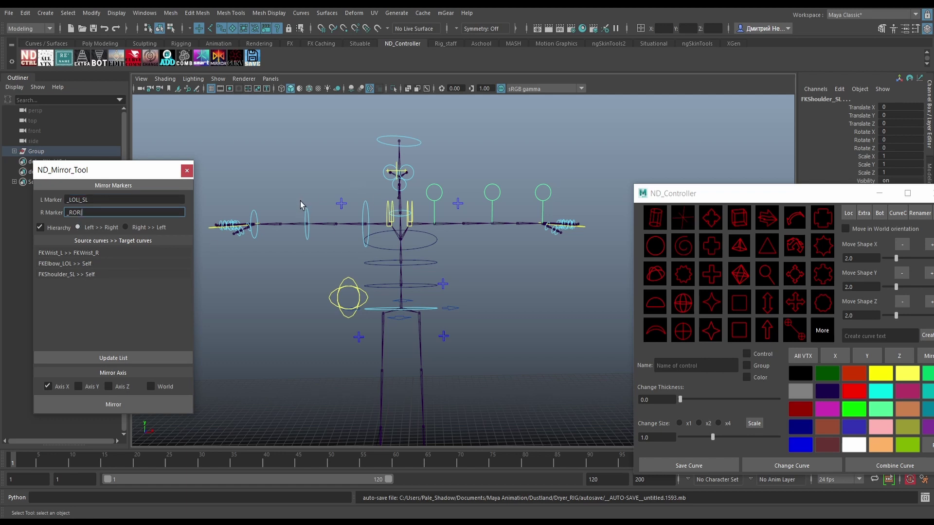
{"action": "left_click", "coordinate": [363, 204]}
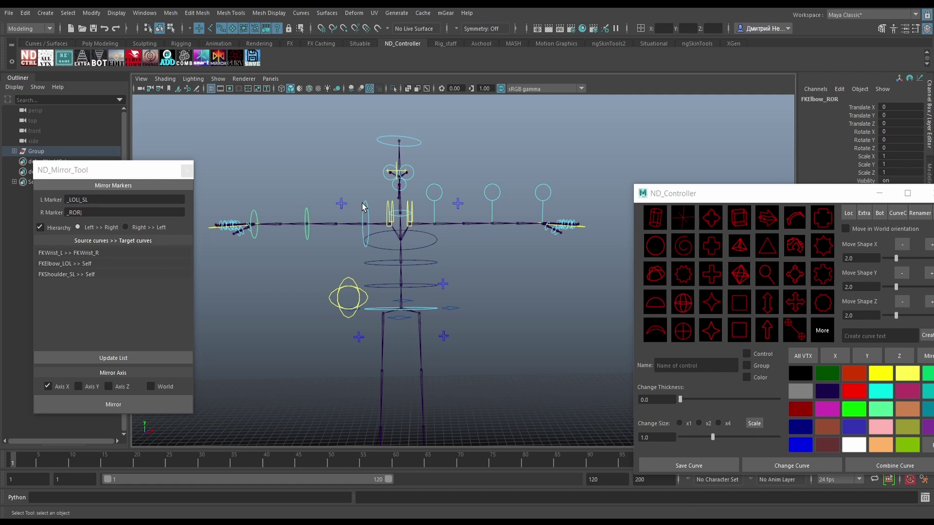
{"action": "left_click", "coordinate": [117, 210]}
{"action": "type", "text": "_RS"}
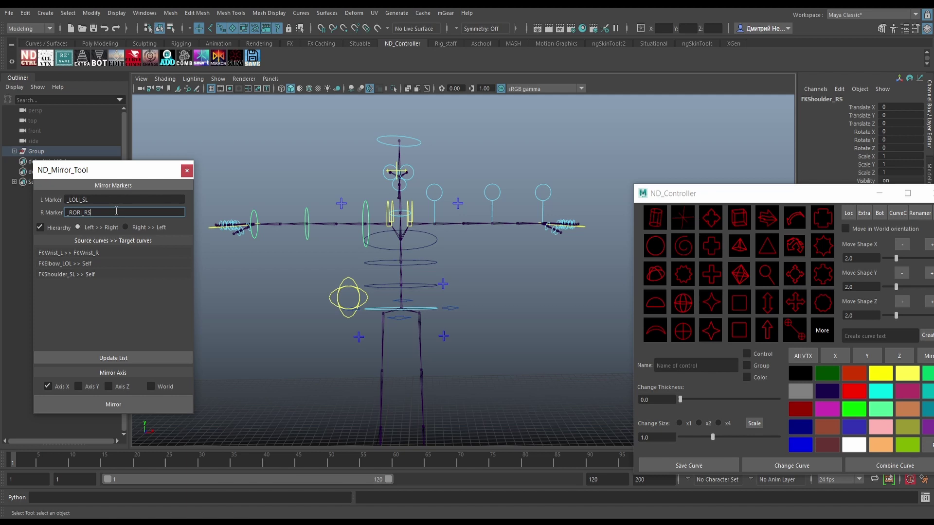
{"action": "left_click", "coordinate": [131, 358]}
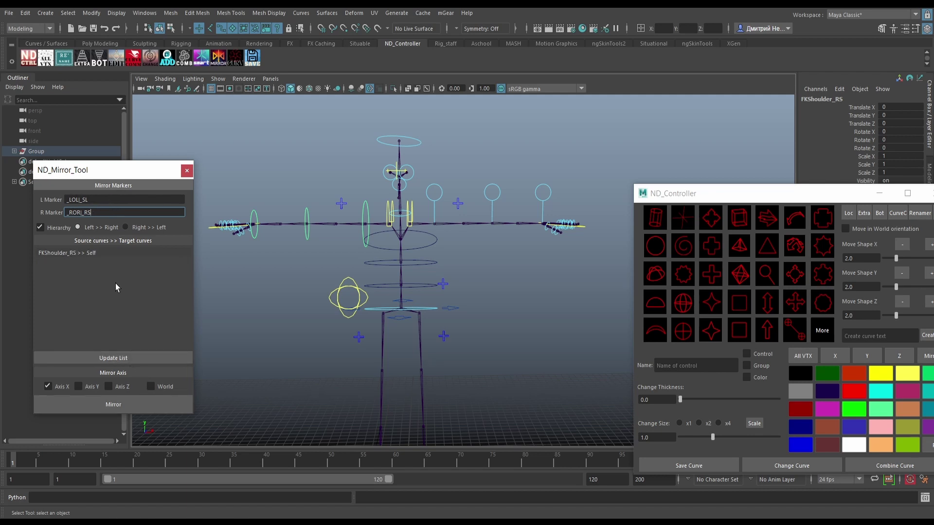
Mirror the left FKWrist, FKElbow and FKShoulder controller curves to the right side along X.
{"action": "left_click_drag", "start_coordinate": [426, 178], "coordinate": [565, 192]}
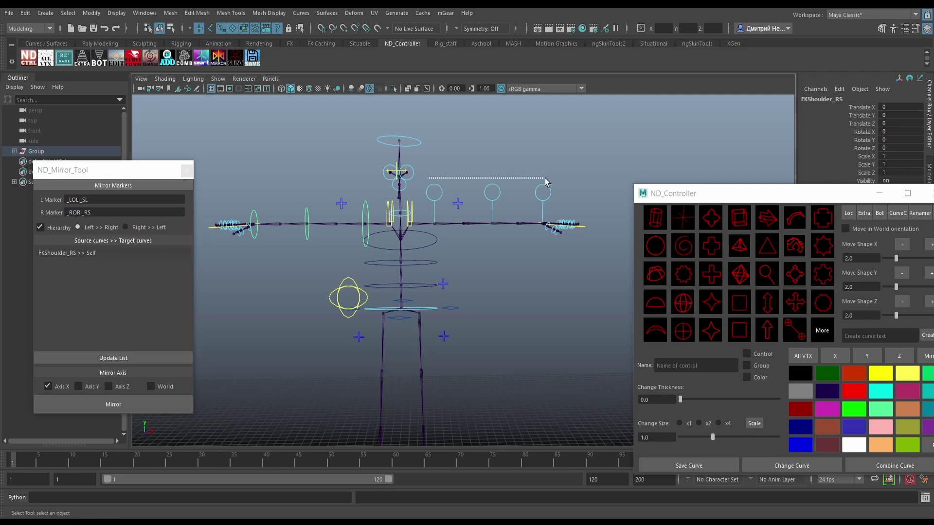
{"action": "left_click", "coordinate": [113, 358]}
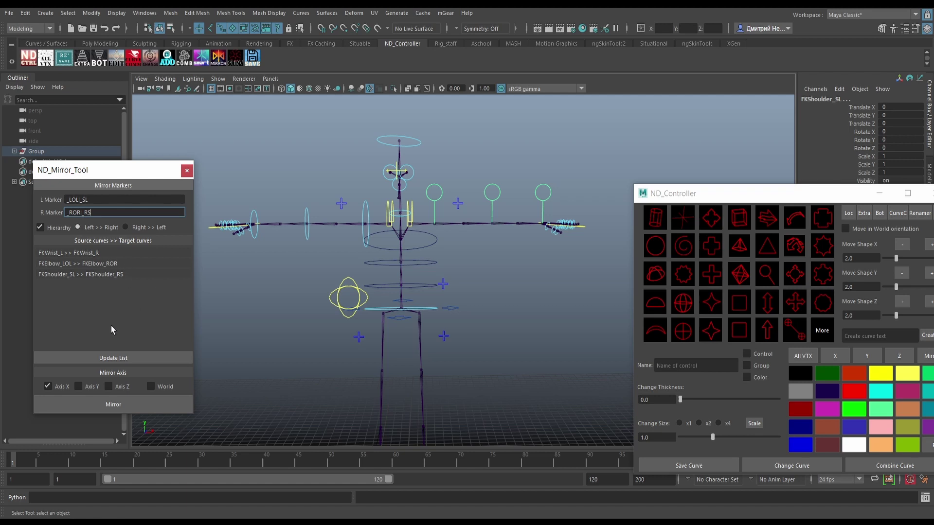
{"action": "left_click", "coordinate": [142, 406]}
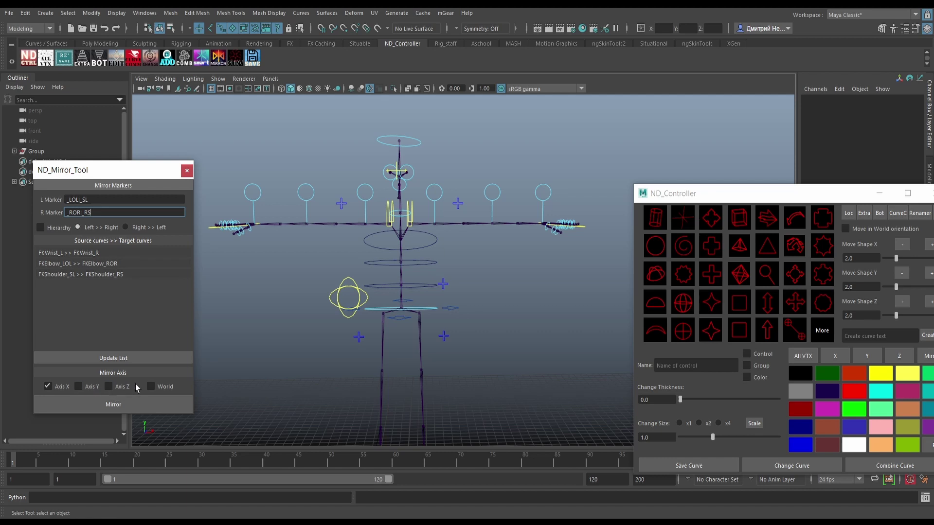
Switch mirroring to World space, reopen ND Mirror Tool, then close both mirror tool windows.
{"action": "left_click", "coordinate": [150, 387]}
{"action": "left_click", "coordinate": [222, 58]}
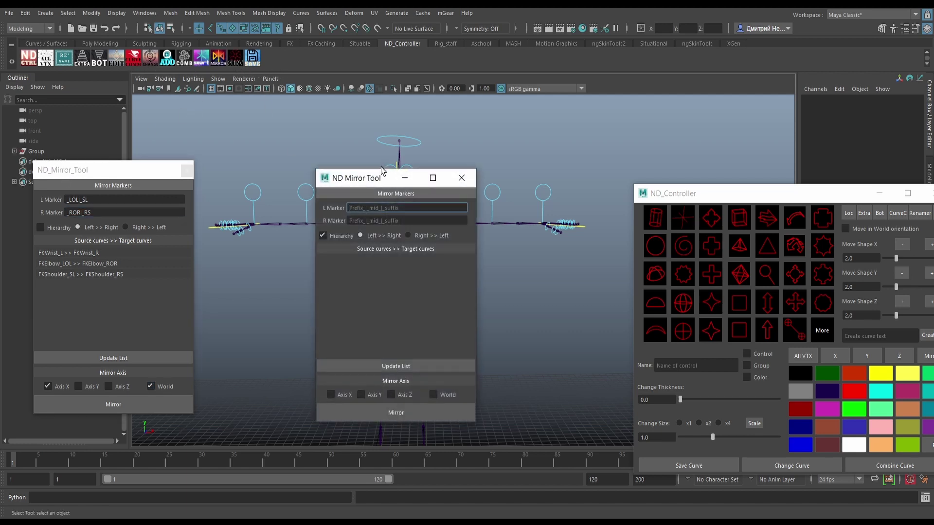
{"action": "left_click_drag", "start_coordinate": [372, 184], "coordinate": [353, 170]}
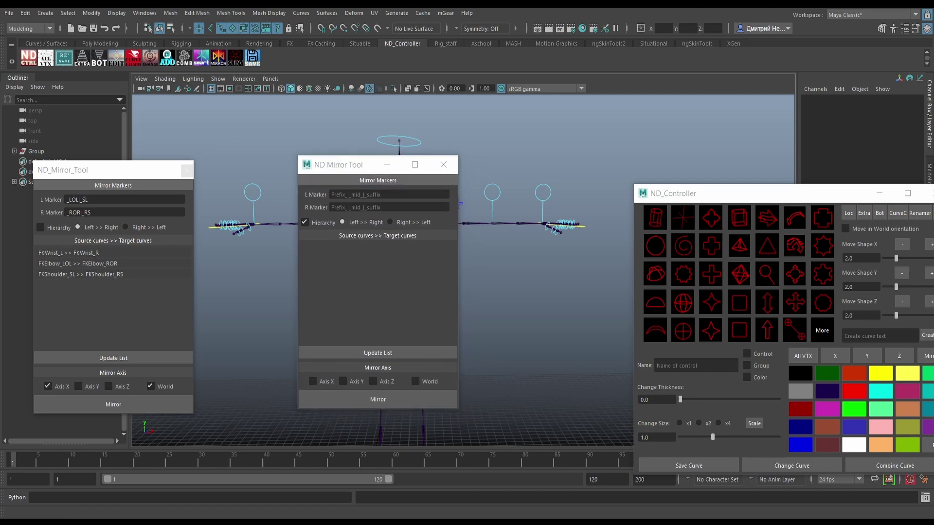
{"action": "left_click", "coordinate": [186, 171]}
{"action": "left_click", "coordinate": [444, 164]}
Delete the rig Group from the Outliner and move the ND_Controller window up and left.
{"action": "left_click", "coordinate": [36, 152]}
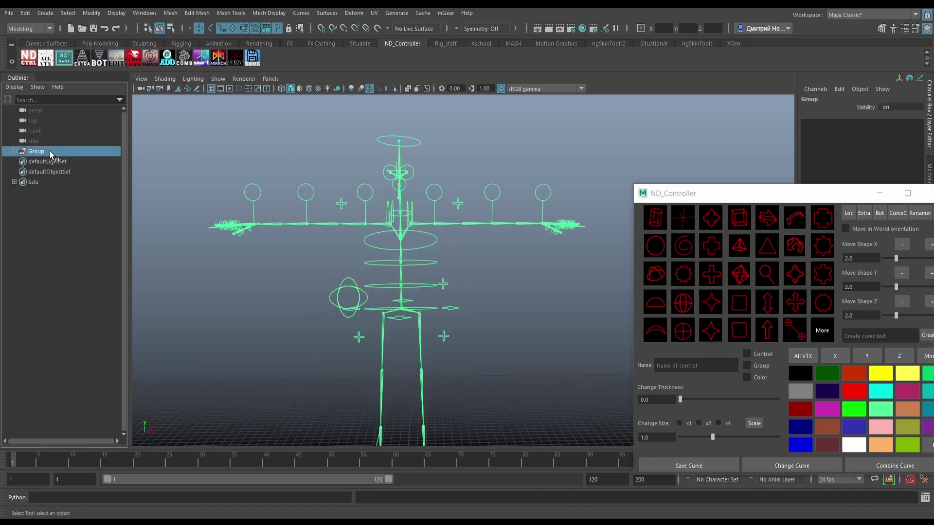
{"action": "key", "text": "Delete"}
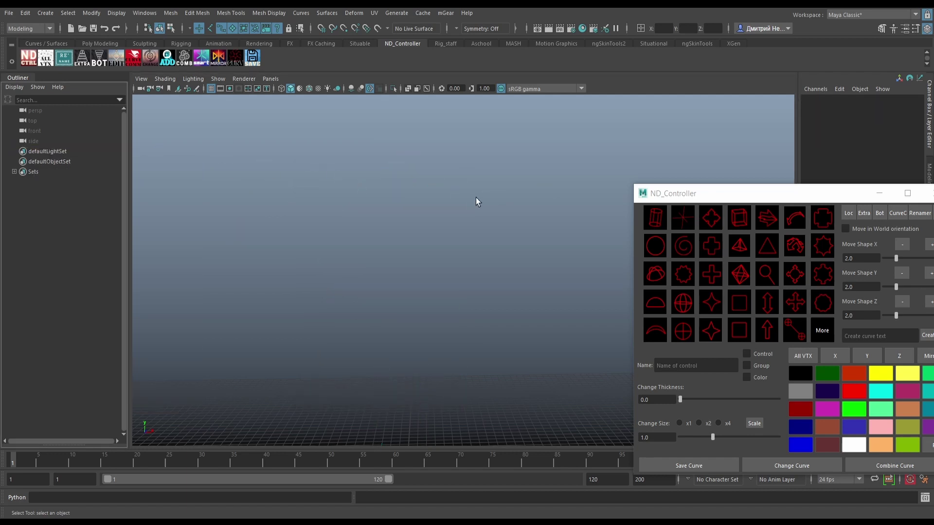
{"action": "left_click_drag", "start_coordinate": [771, 195], "coordinate": [666, 139]}
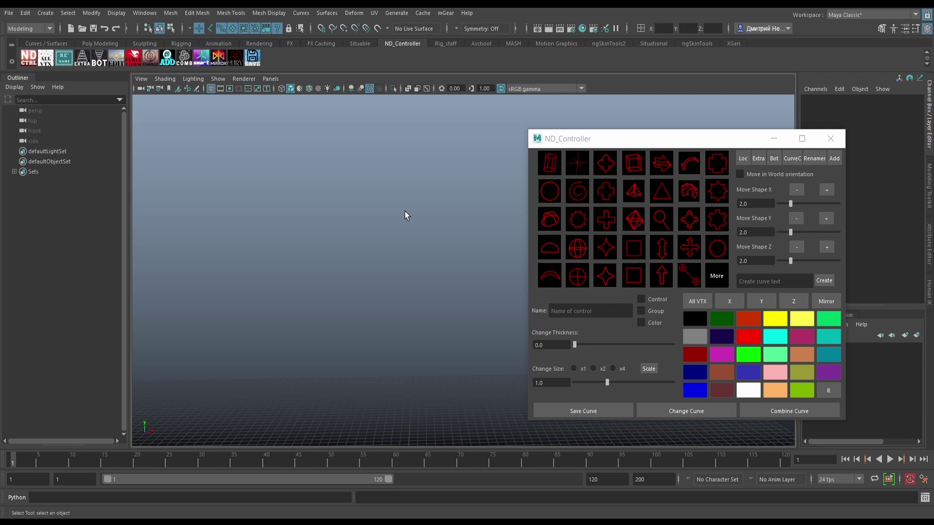
Move the ND_Controller window leftward toward the centre of the empty viewport.
{"action": "left_click_drag", "start_coordinate": [707, 145], "coordinate": [648, 126]}
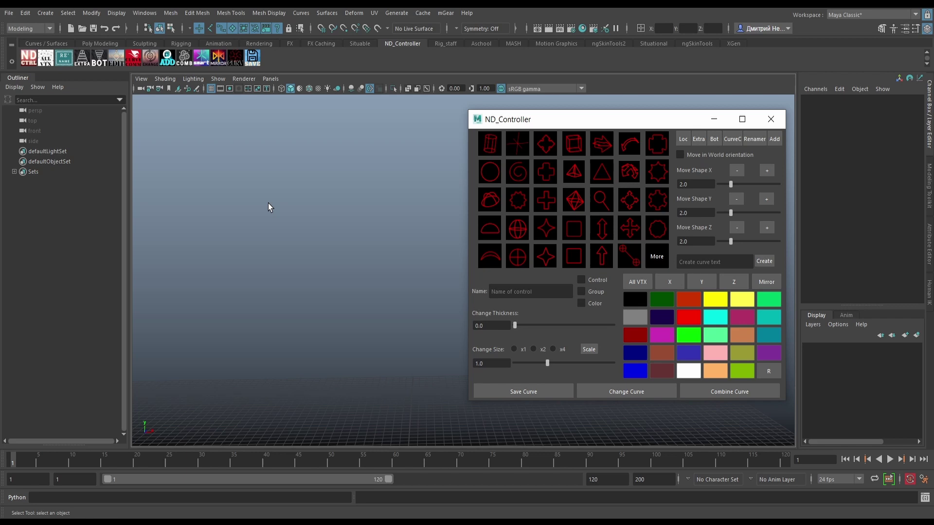
{"action": "left_click_drag", "start_coordinate": [602, 122], "coordinate": [563, 130]}
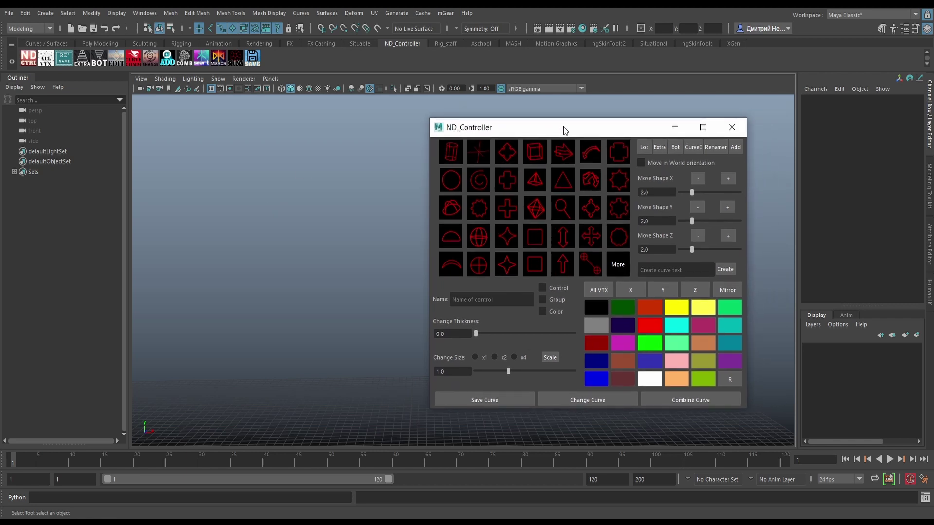